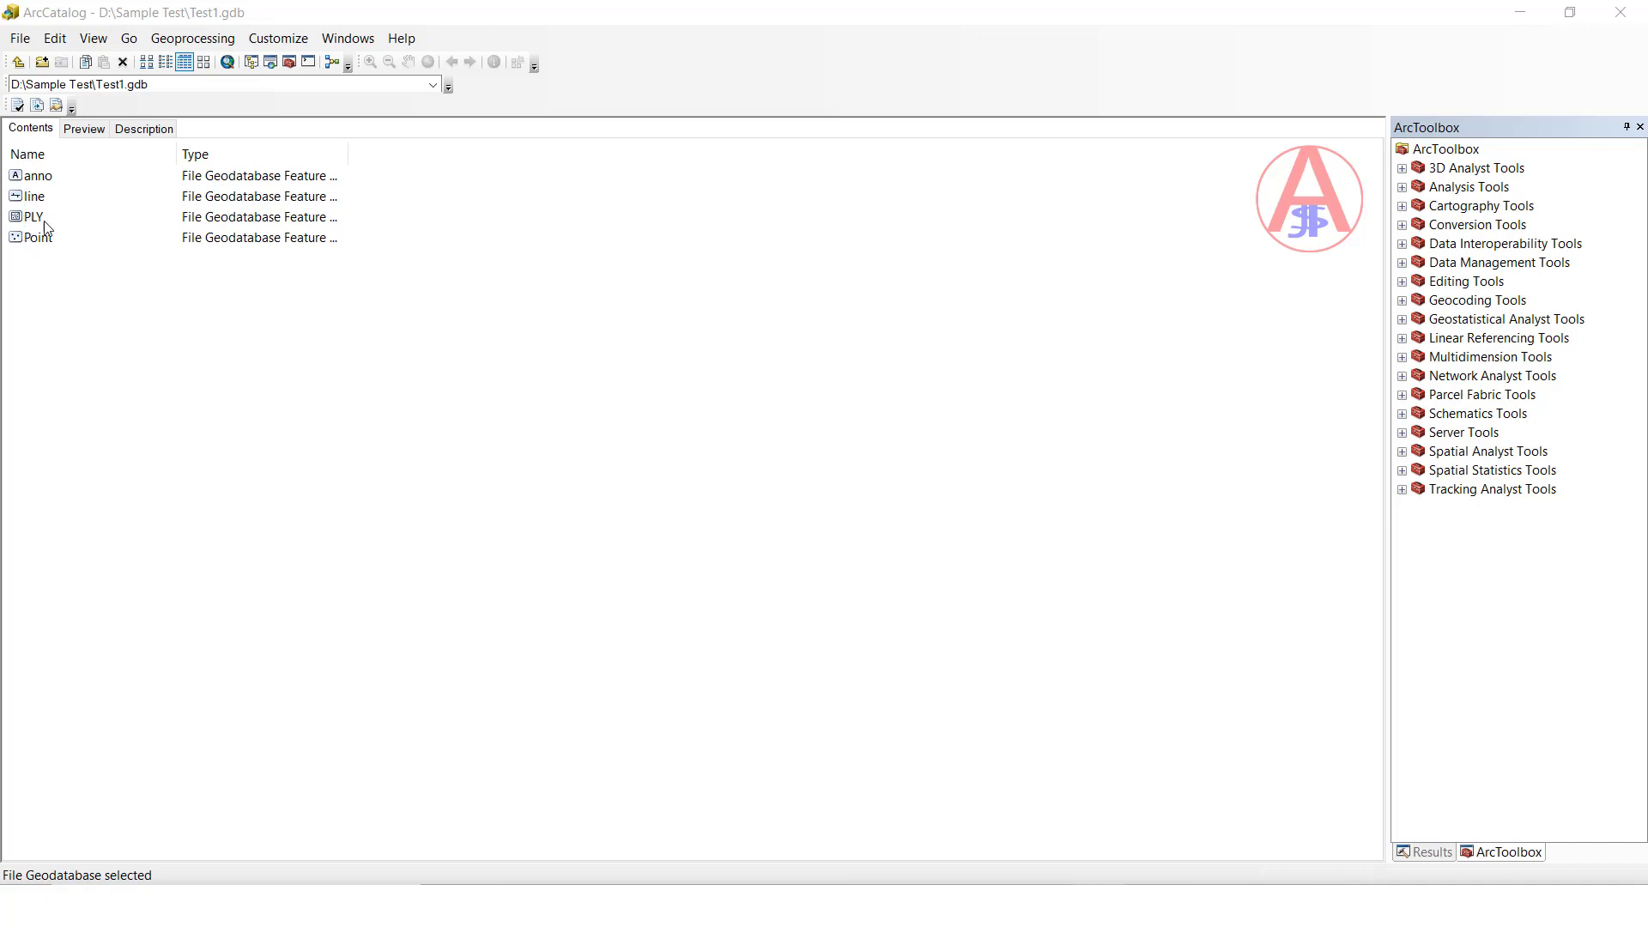
Step: Create a new model and drag in Add Field from Data Management Tools > Fields
{"action": "left_click", "coordinate": [425, 199]}
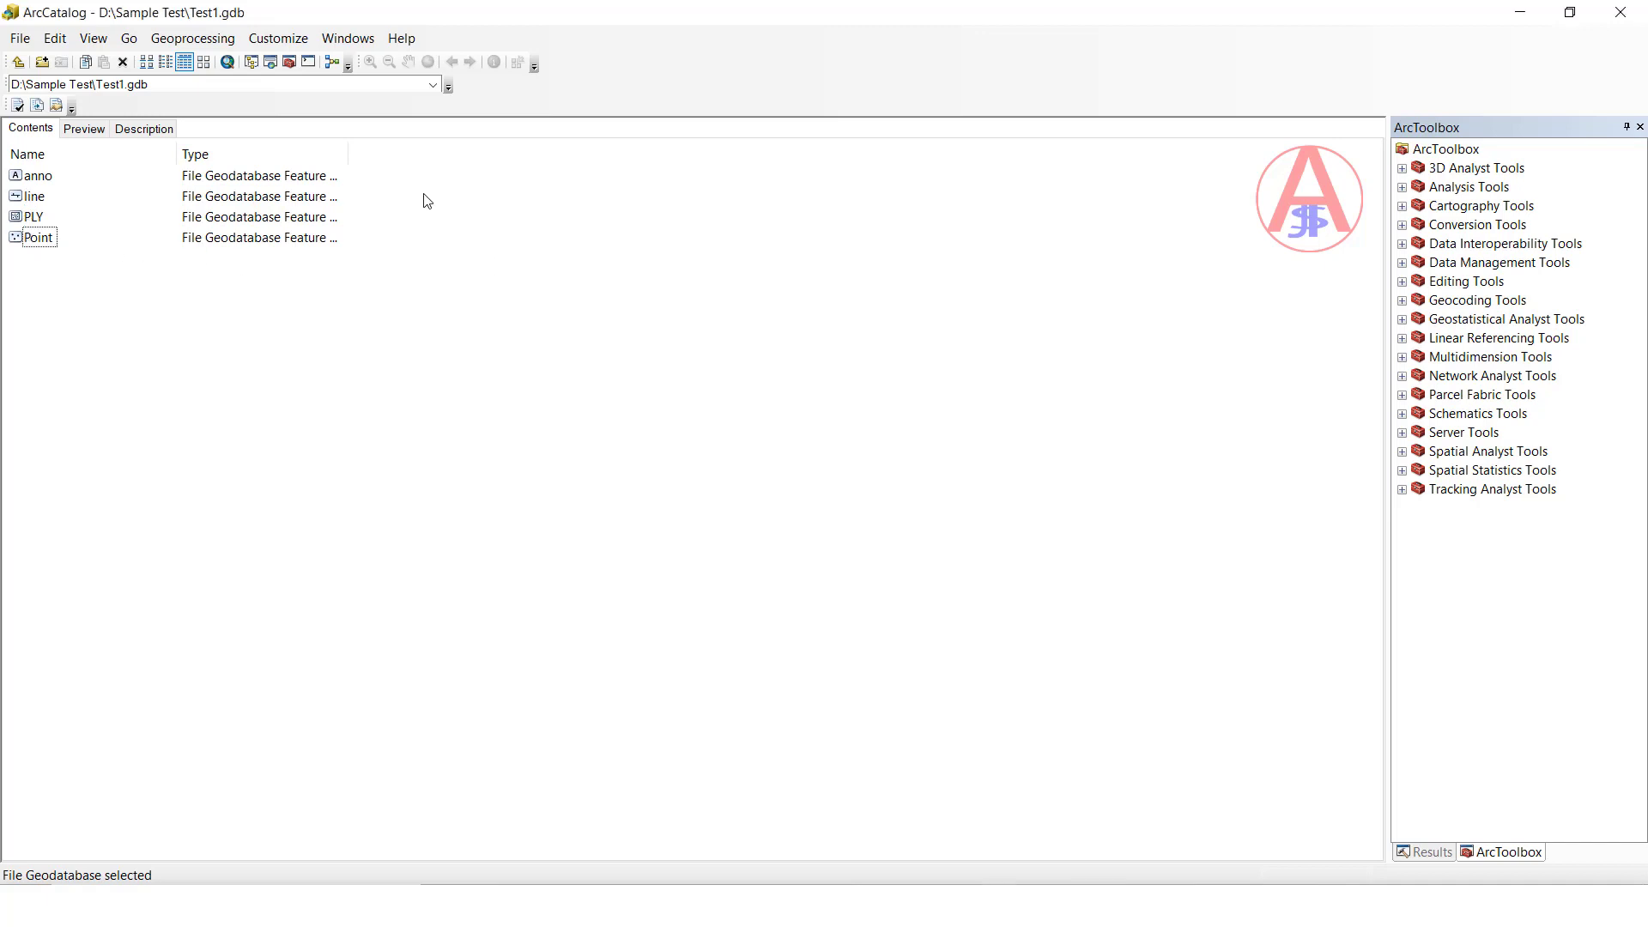
{"action": "left_click", "coordinate": [332, 63]}
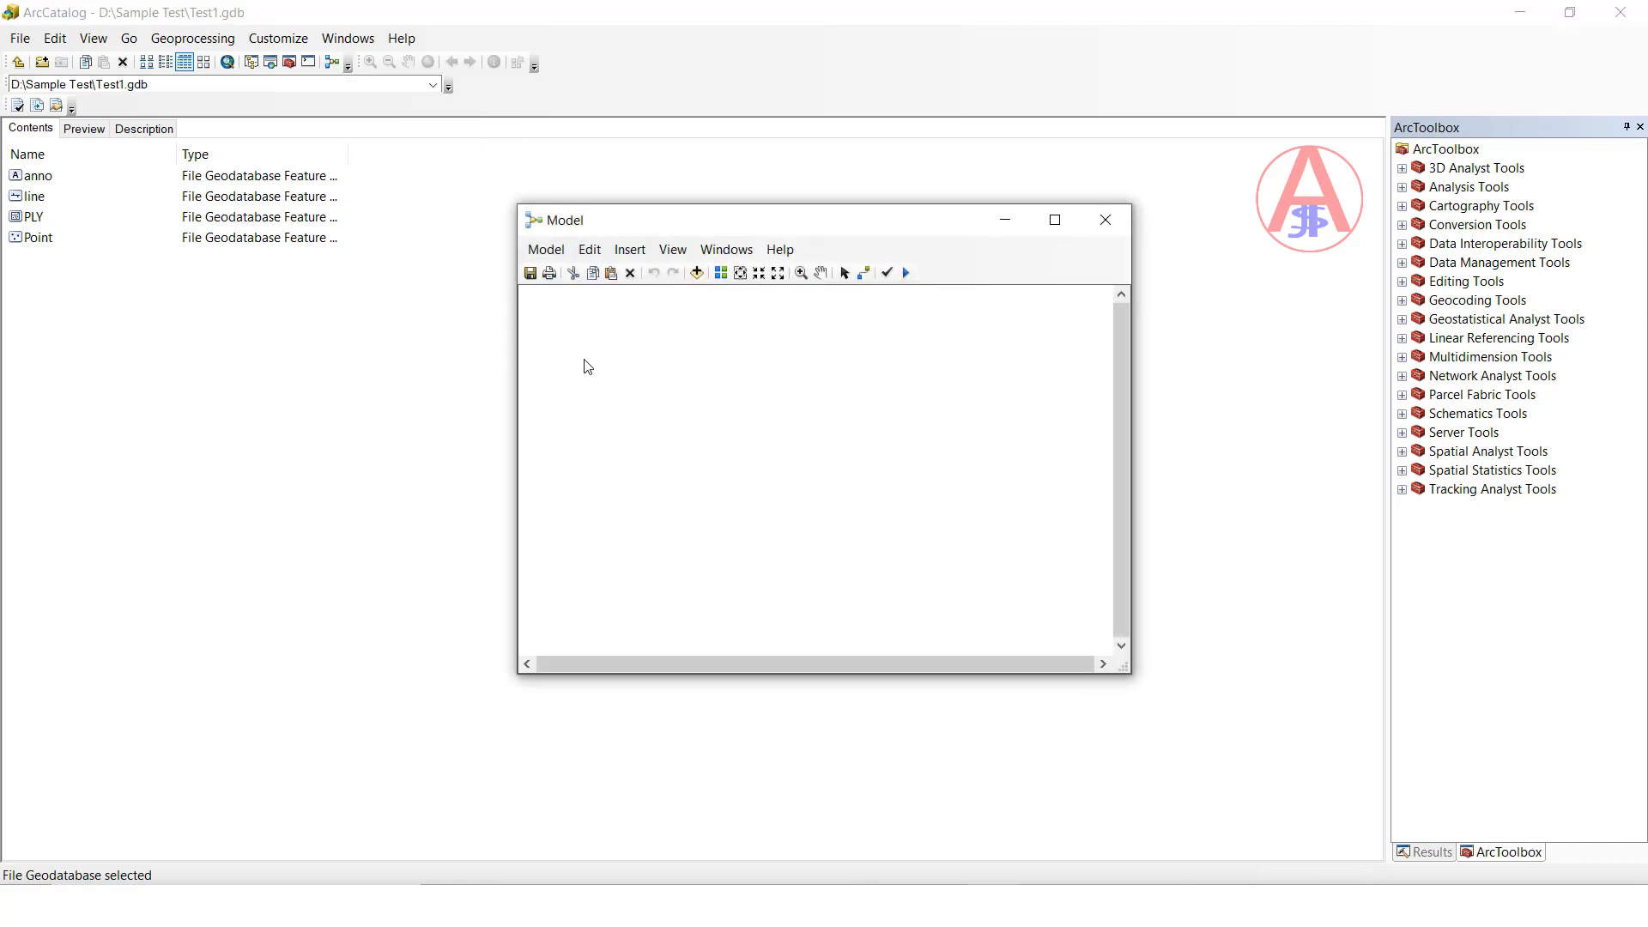
{"action": "mouse_move", "coordinate": [836, 235]}
{"action": "left_mouse_down"}
{"action": "mouse_move", "coordinate": [922, 422]}
{"action": "mouse_move", "coordinate": [760, 196]}
{"action": "left_mouse_up"}
{"action": "left_click", "coordinate": [1017, 196]}
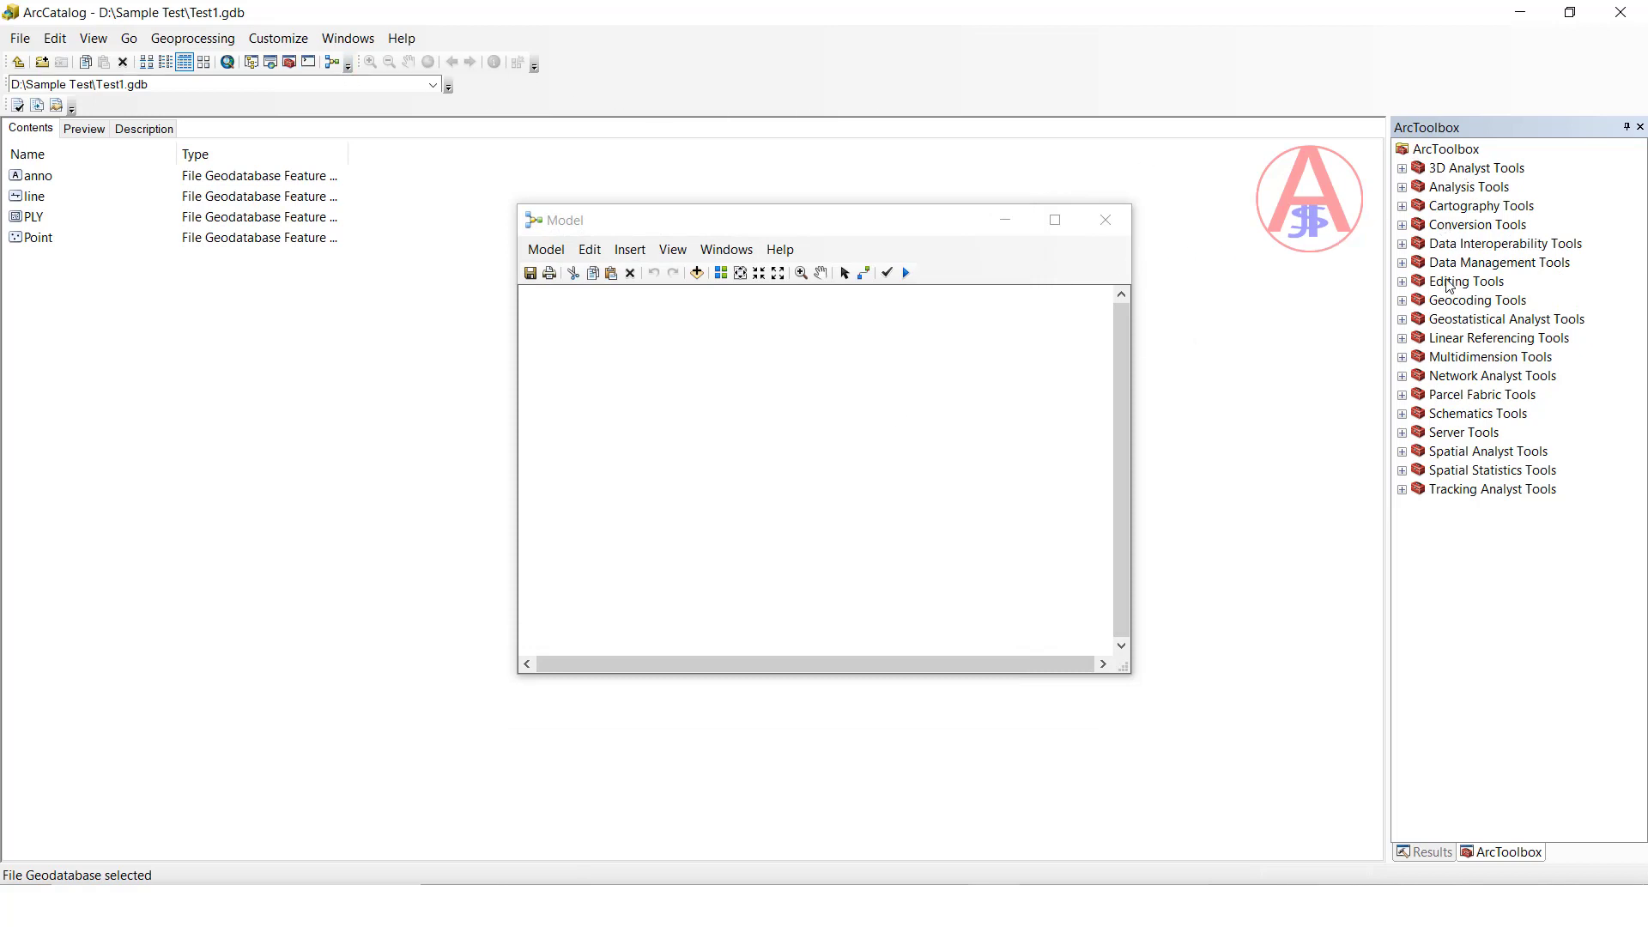
{"action": "left_click", "coordinate": [1402, 263]}
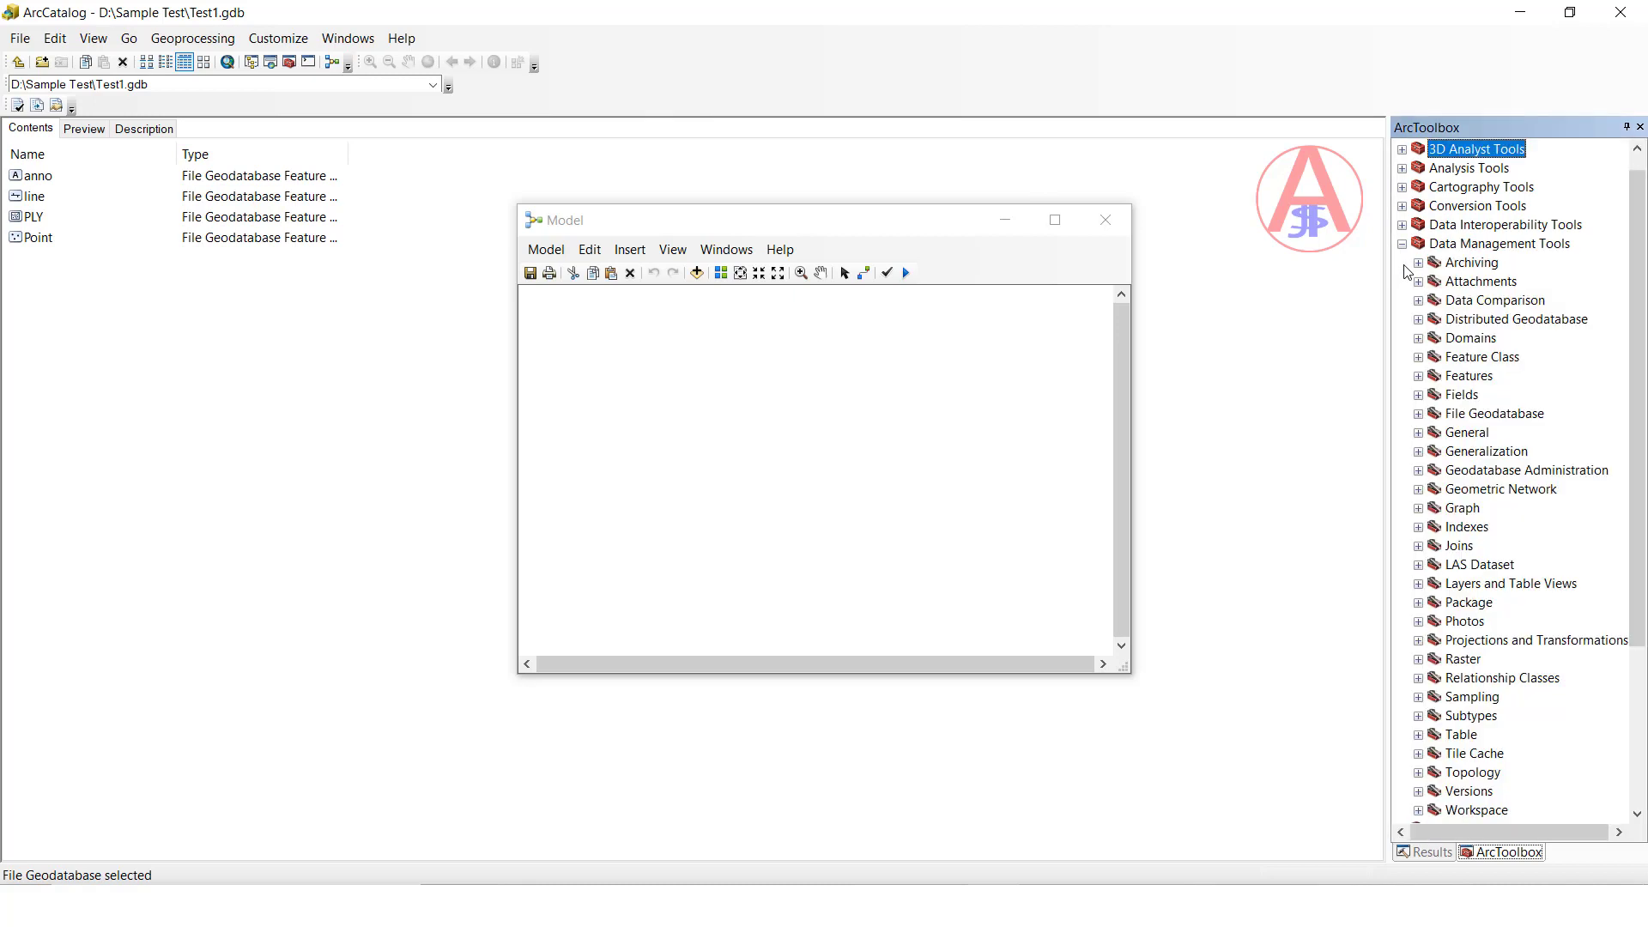
{"action": "left_click", "coordinate": [1418, 394]}
{"action": "mouse_move", "coordinate": [1487, 416]}
{"action": "left_mouse_down"}
{"action": "mouse_move", "coordinate": [780, 383]}
{"action": "mouse_move", "coordinate": [938, 375]}
{"action": "mouse_move", "coordinate": [854, 372]}
{"action": "left_mouse_up"}
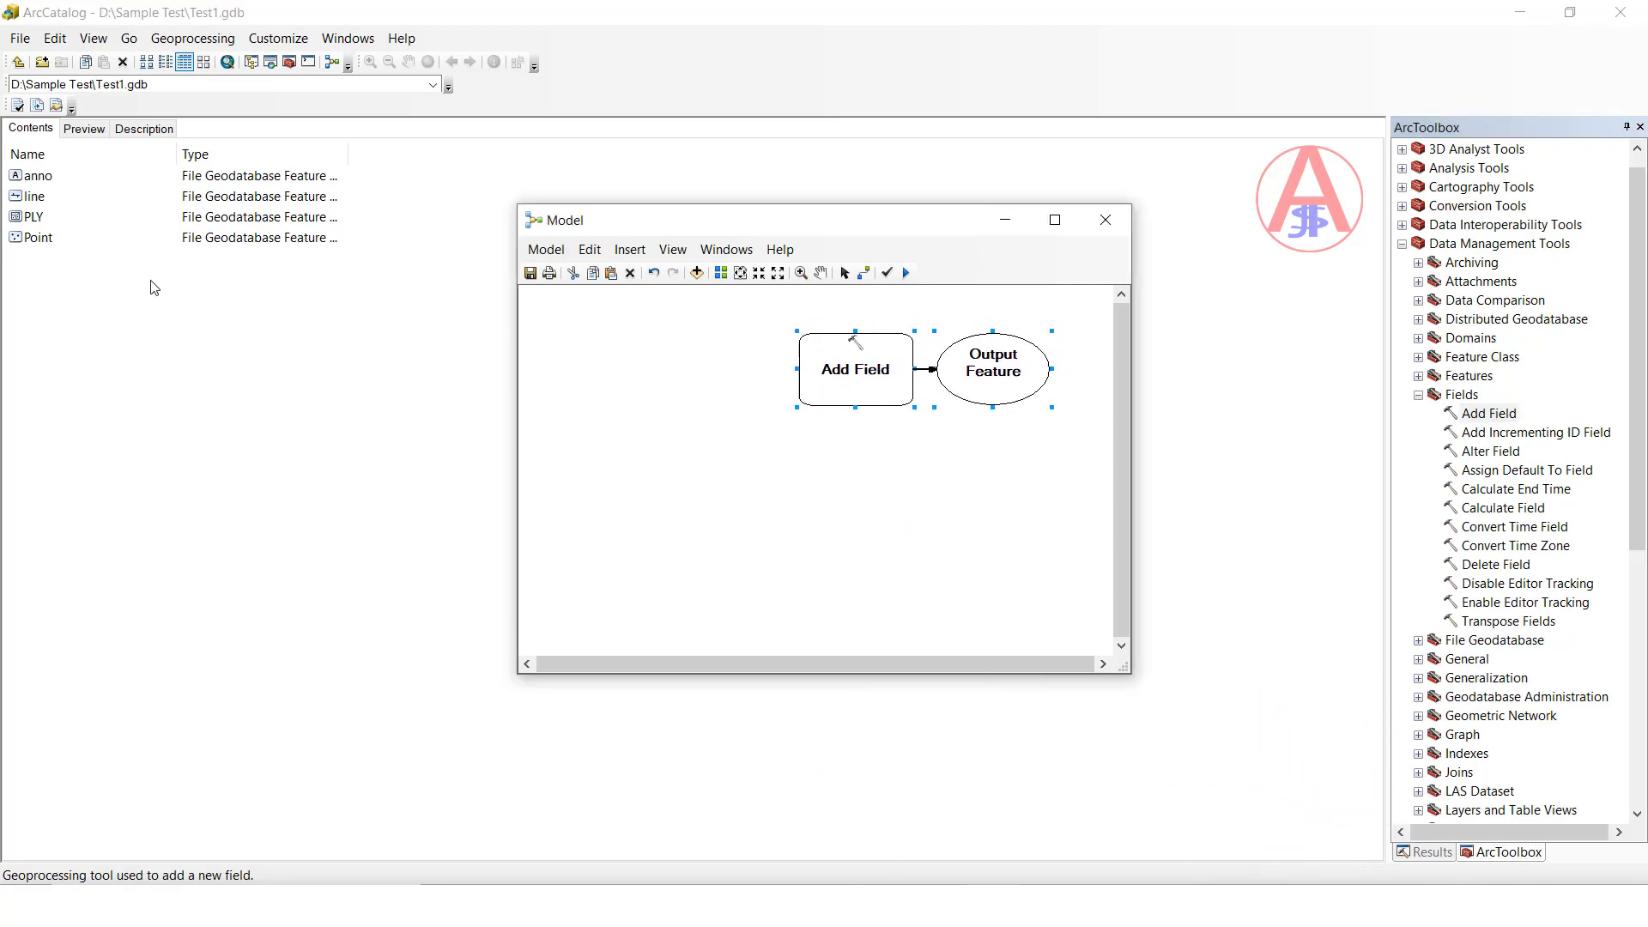
Step: Add the line feature class to the model and connect it as Add Field's Input Table
{"action": "left_click", "coordinate": [35, 200]}
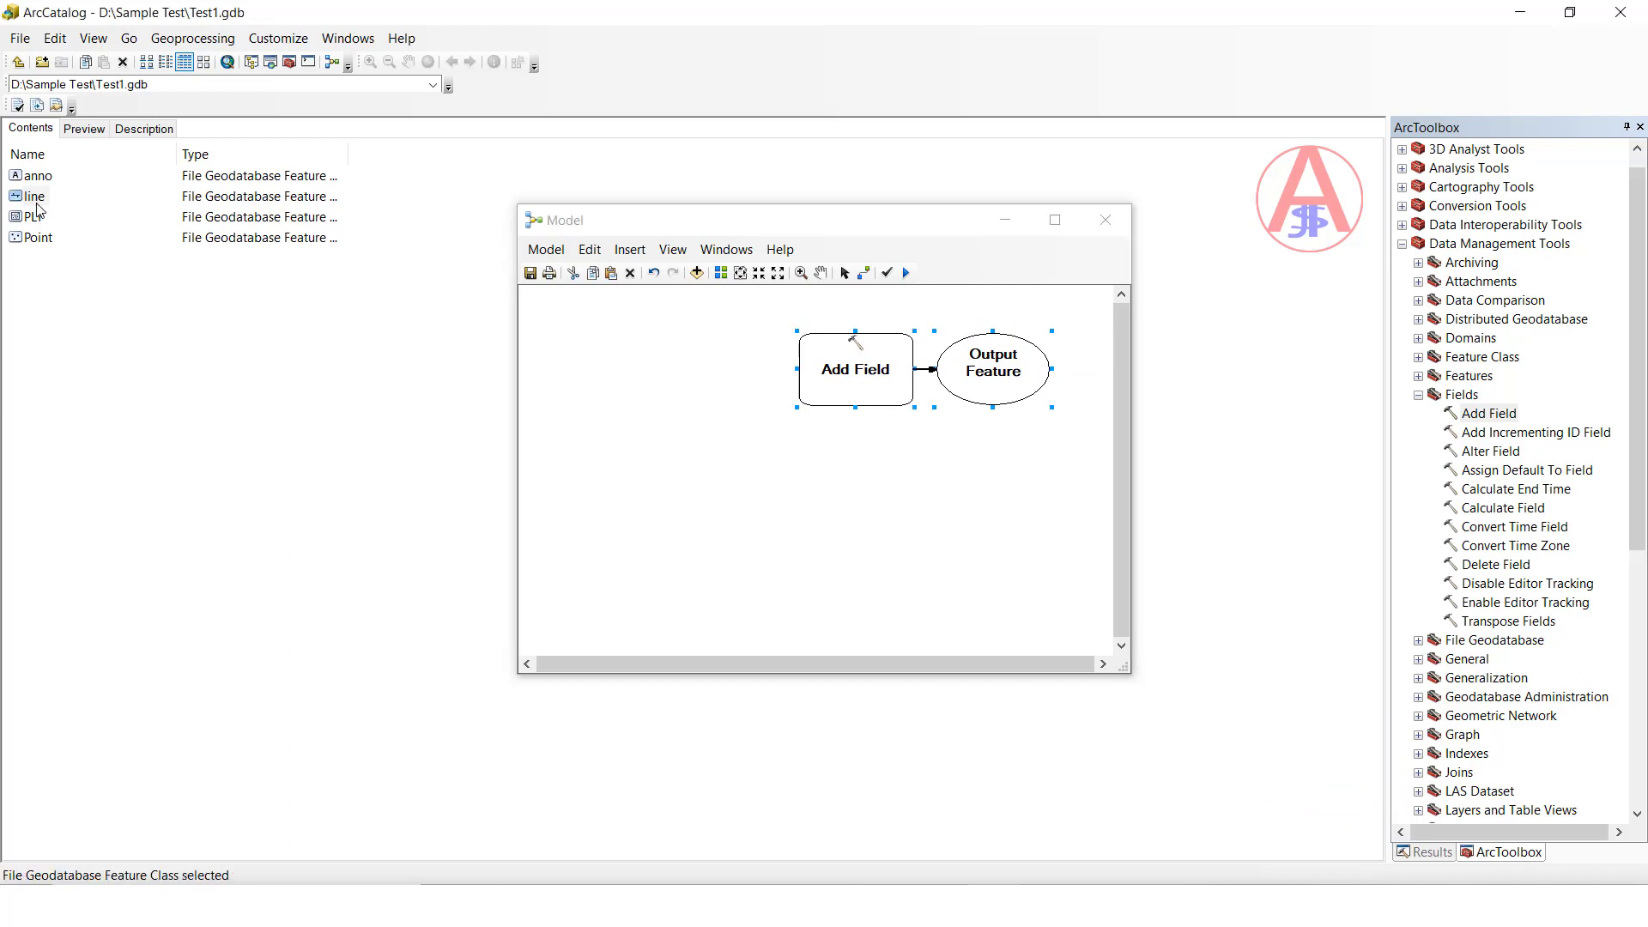
{"action": "left_click_drag", "start_coordinate": [35, 204], "coordinate": [631, 382]}
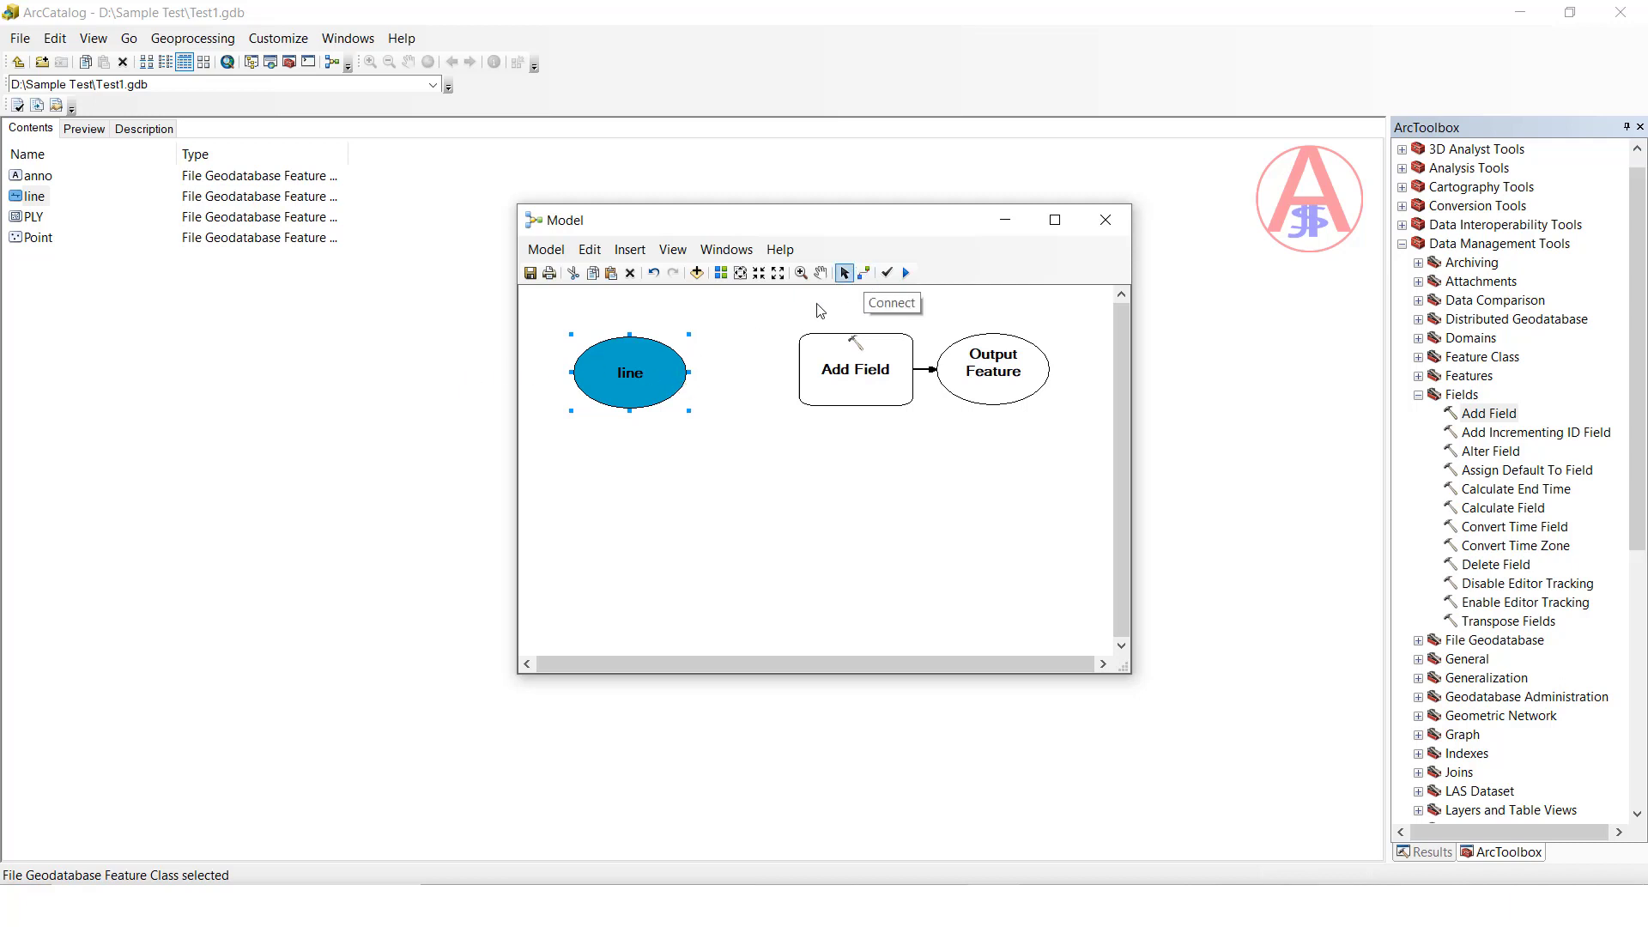
{"action": "left_click", "coordinate": [865, 274]}
{"action": "left_click", "coordinate": [658, 374]}
{"action": "left_click", "coordinate": [846, 373]}
{"action": "left_click", "coordinate": [865, 386]}
Step: Configure Add Field to create a TEXT field named DATR_I, producing line (2)
{"action": "double_click", "coordinate": [862, 372]}
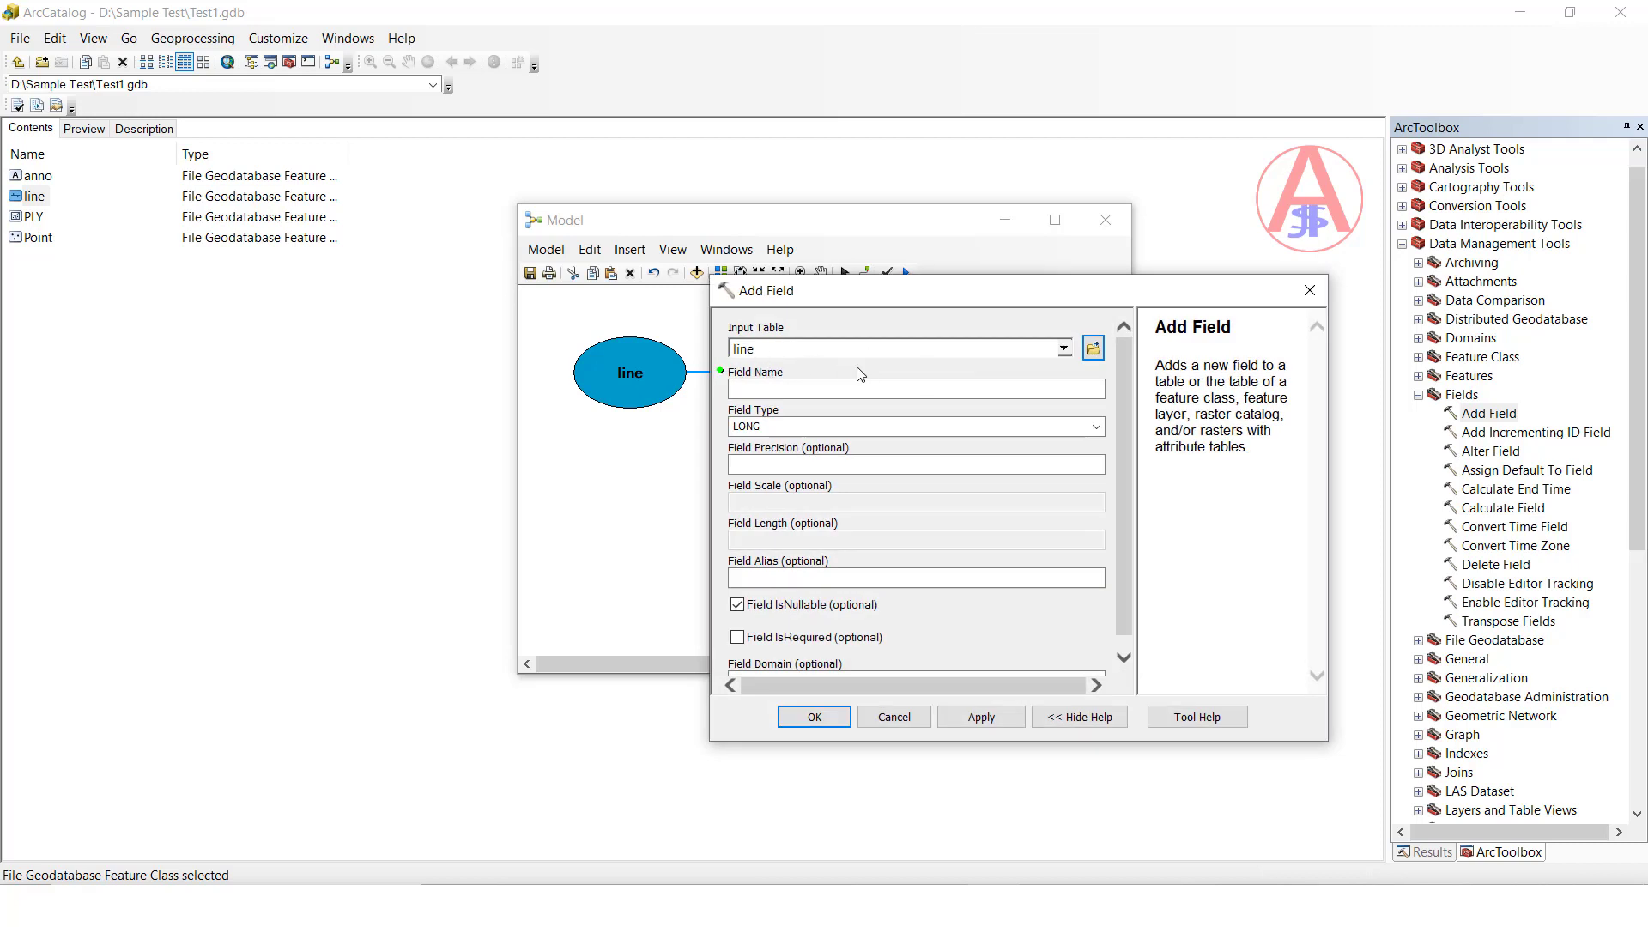
{"action": "left_click", "coordinate": [762, 386]}
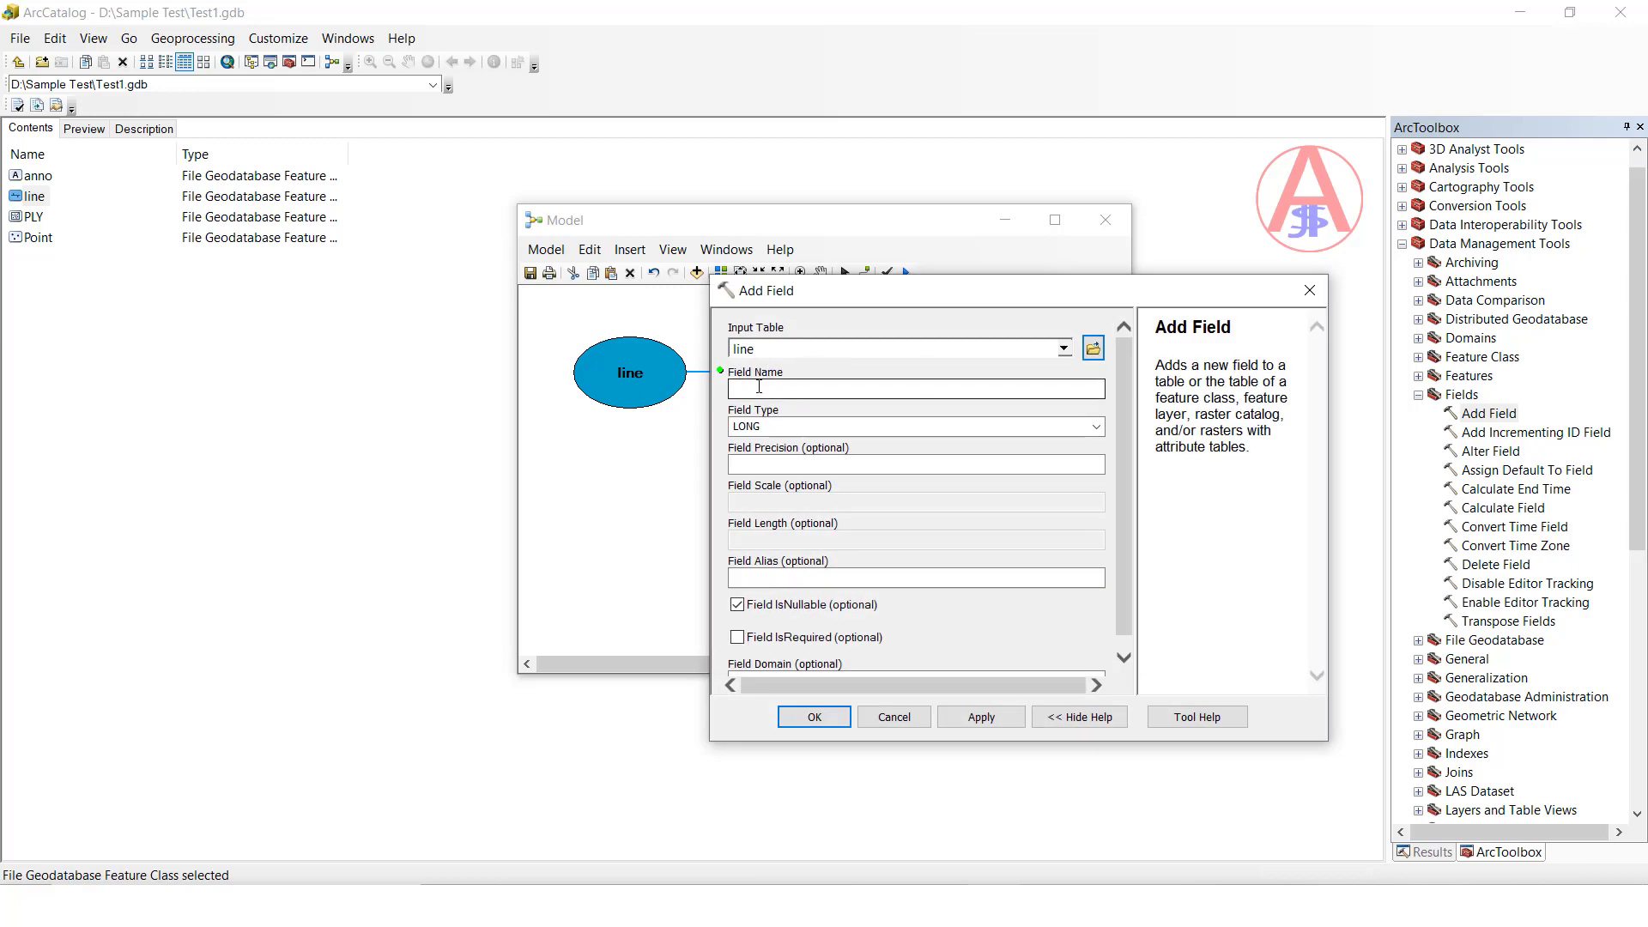
{"action": "left_click", "coordinate": [987, 497]}
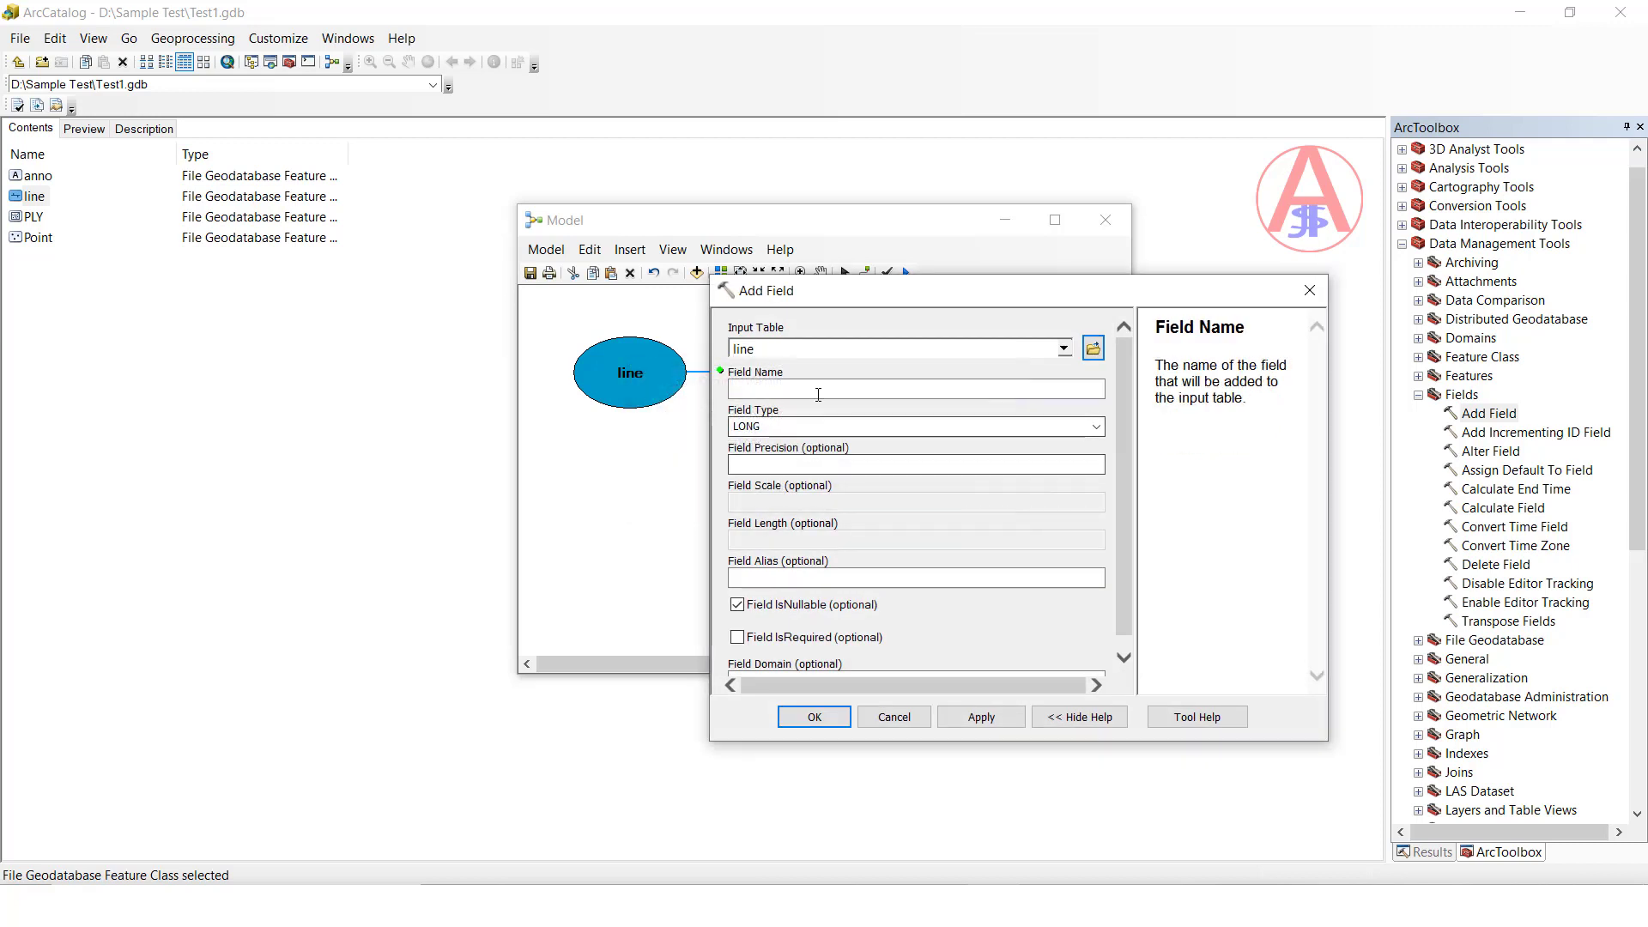
{"action": "left_click", "coordinate": [769, 388]}
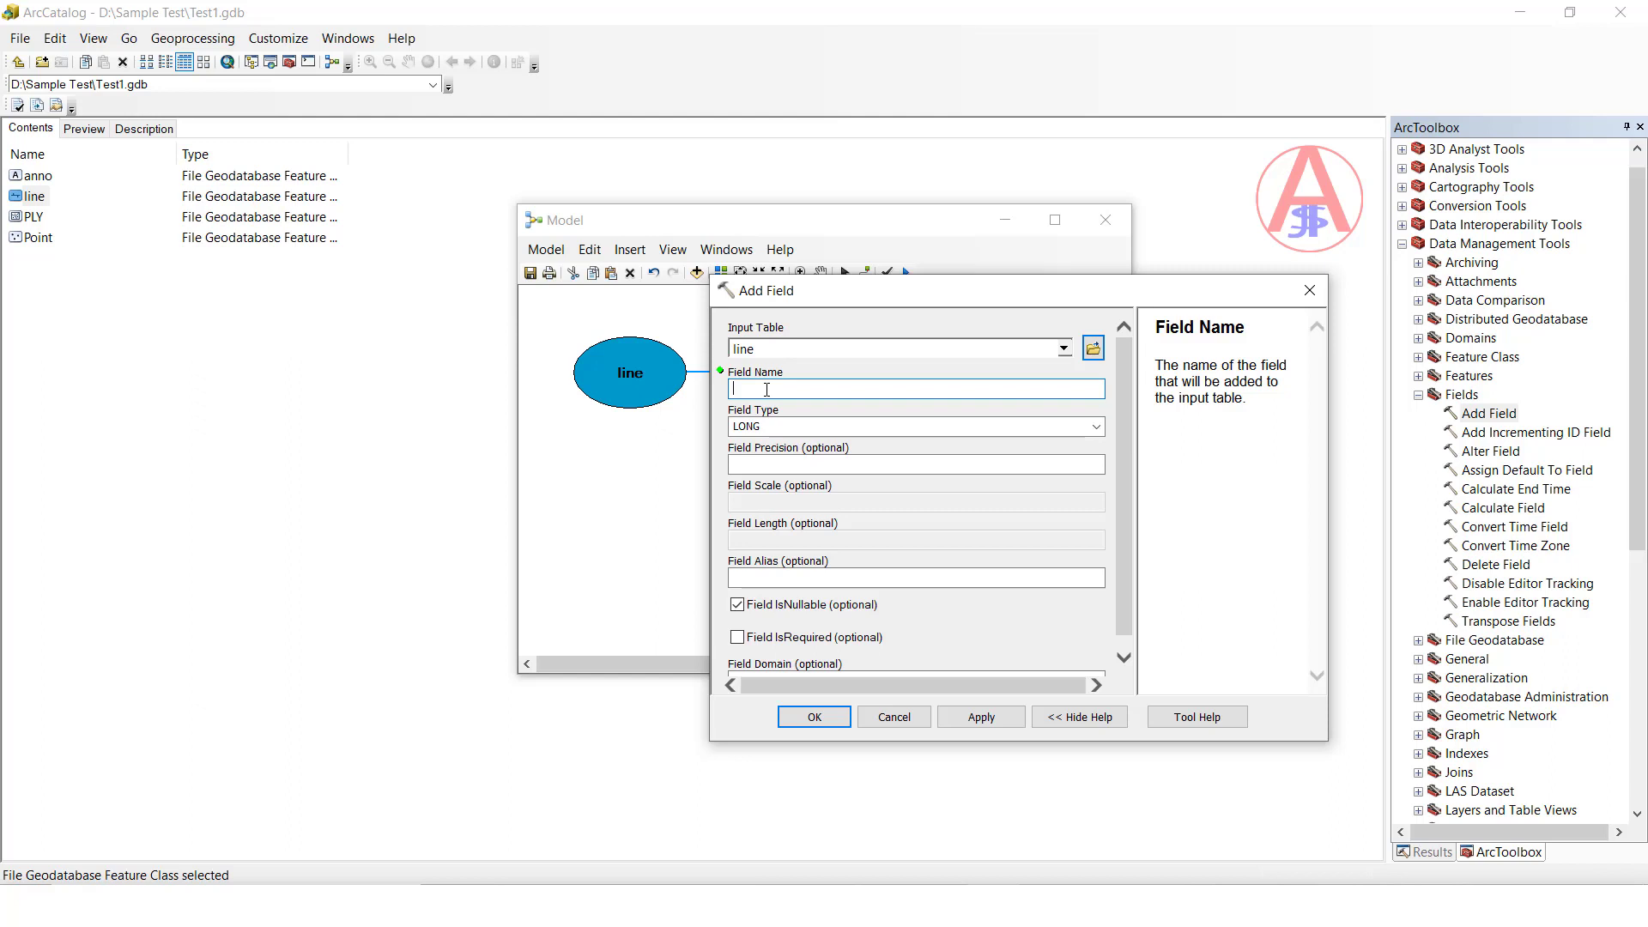
{"action": "type", "text": "DA"}
{"action": "type", "text": "TR_I"}
{"action": "left_click", "coordinate": [1078, 426]}
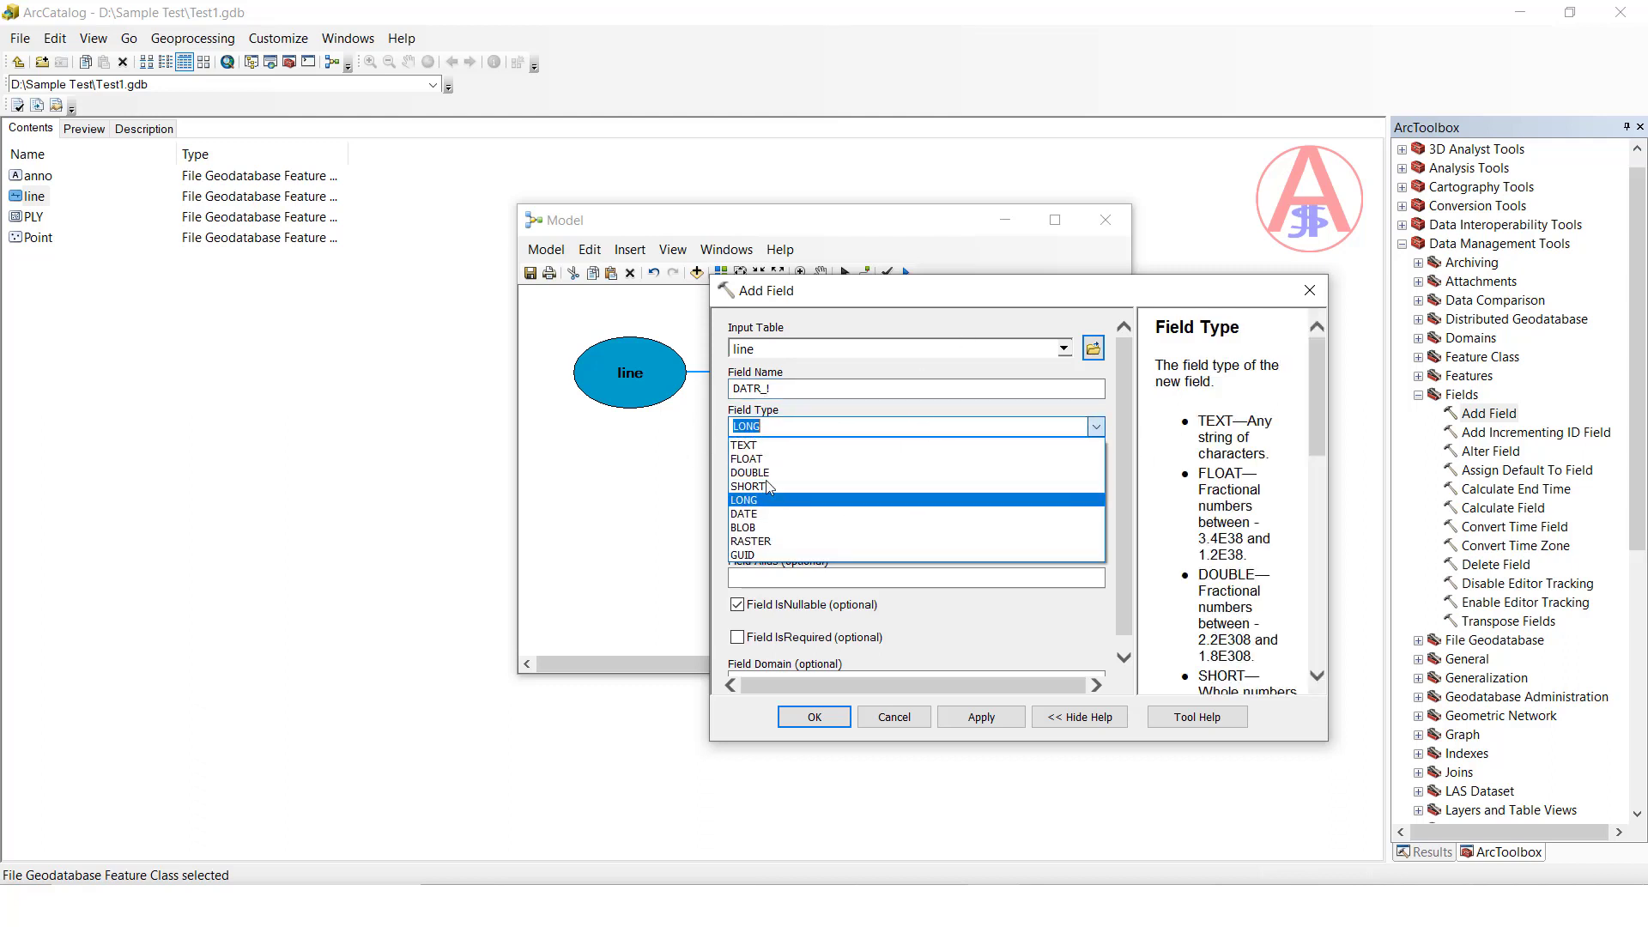
{"action": "left_click", "coordinate": [759, 449]}
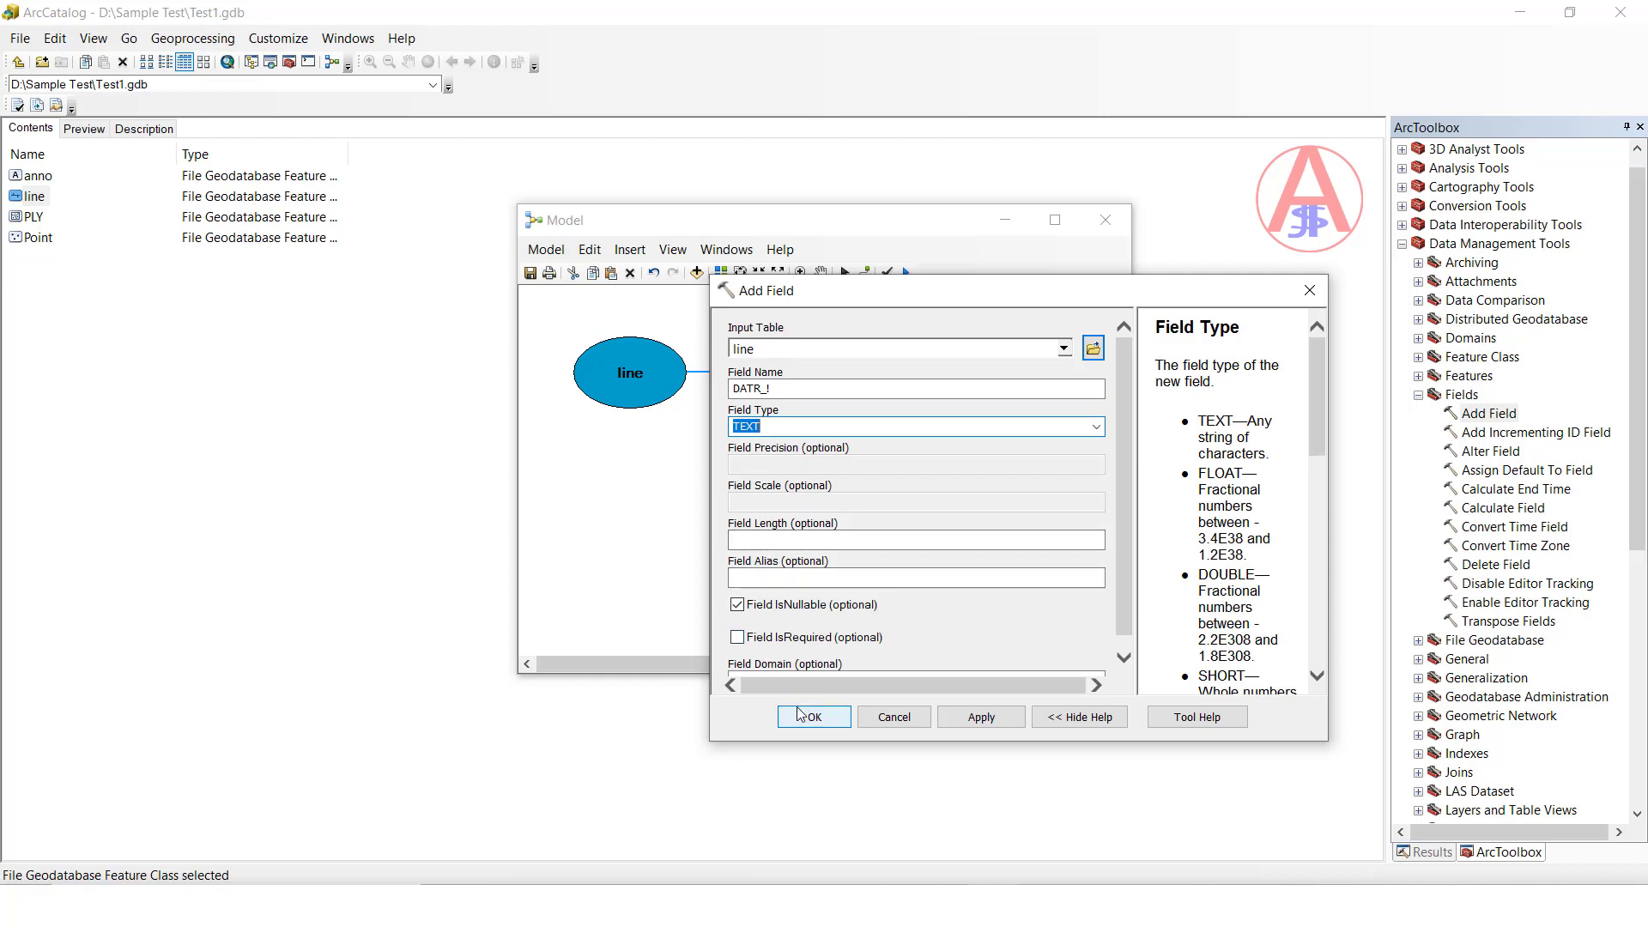
{"action": "left_click", "coordinate": [822, 722]}
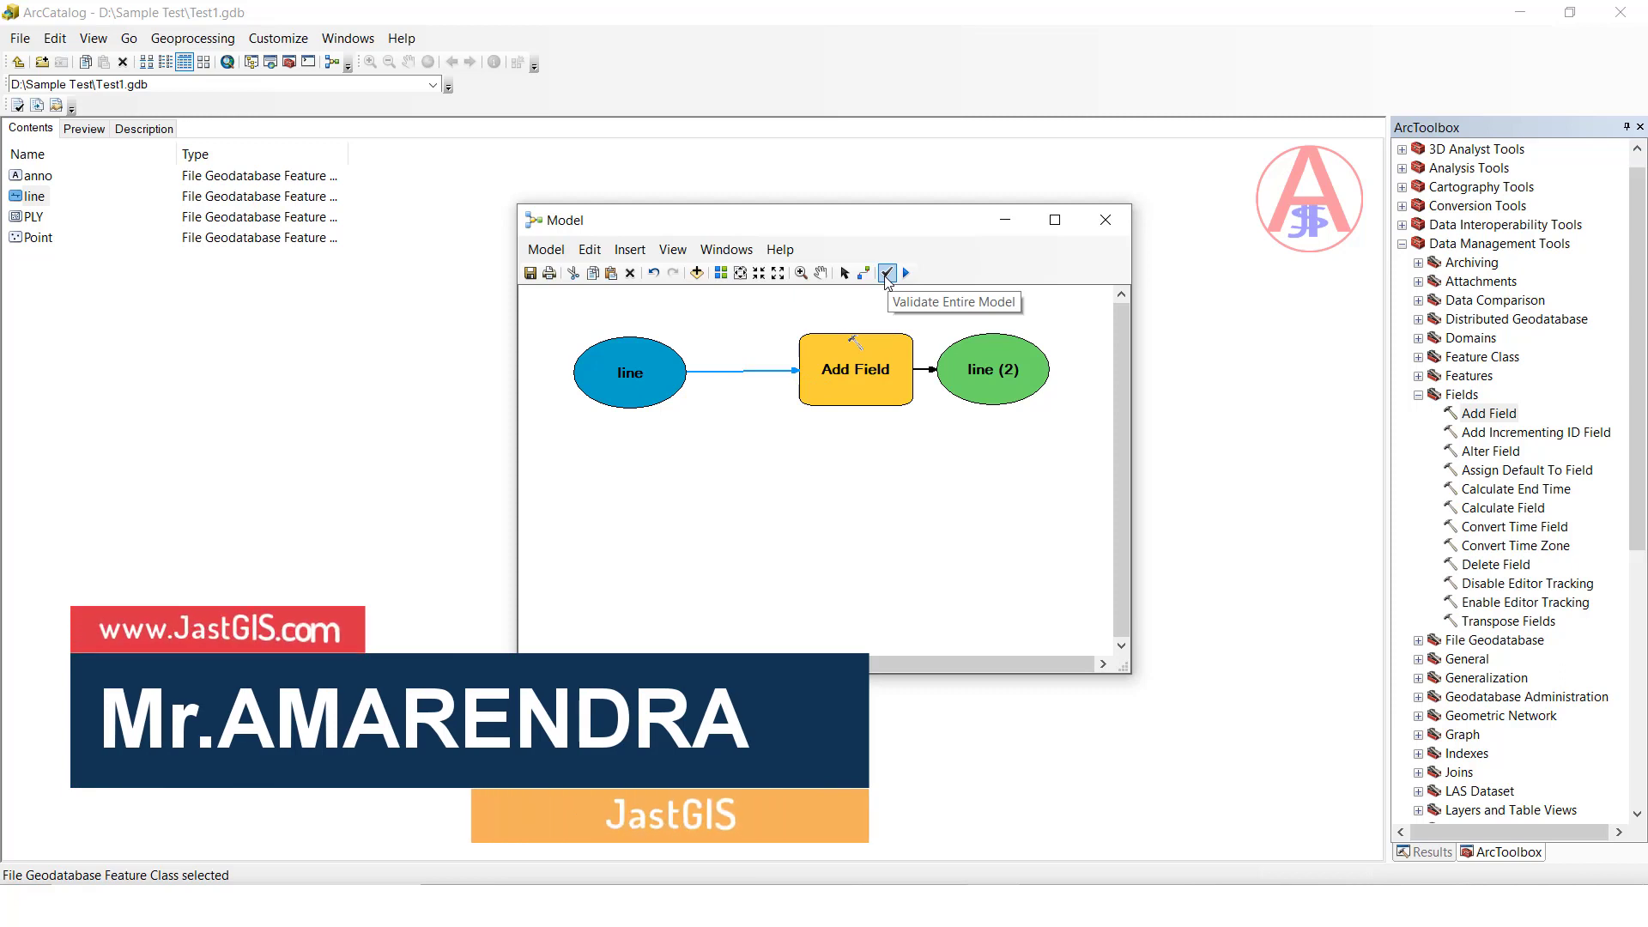
Step: Validate and run the model to add the DATR field to line, then close the report
{"action": "left_click", "coordinate": [886, 277]}
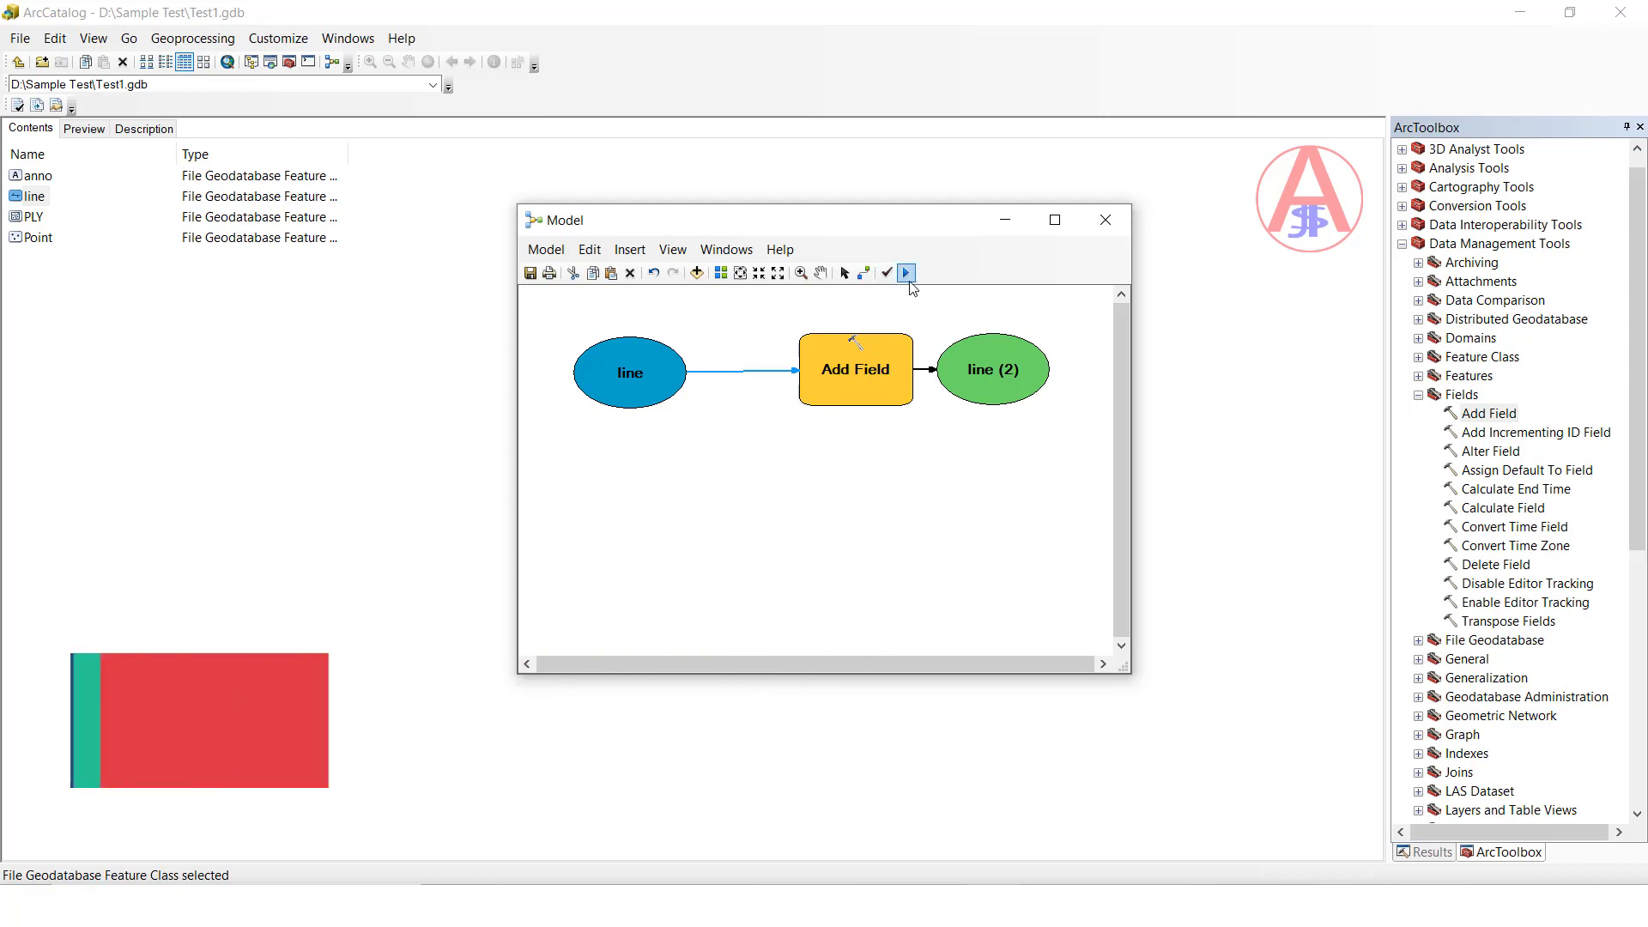
{"action": "left_click", "coordinate": [908, 273]}
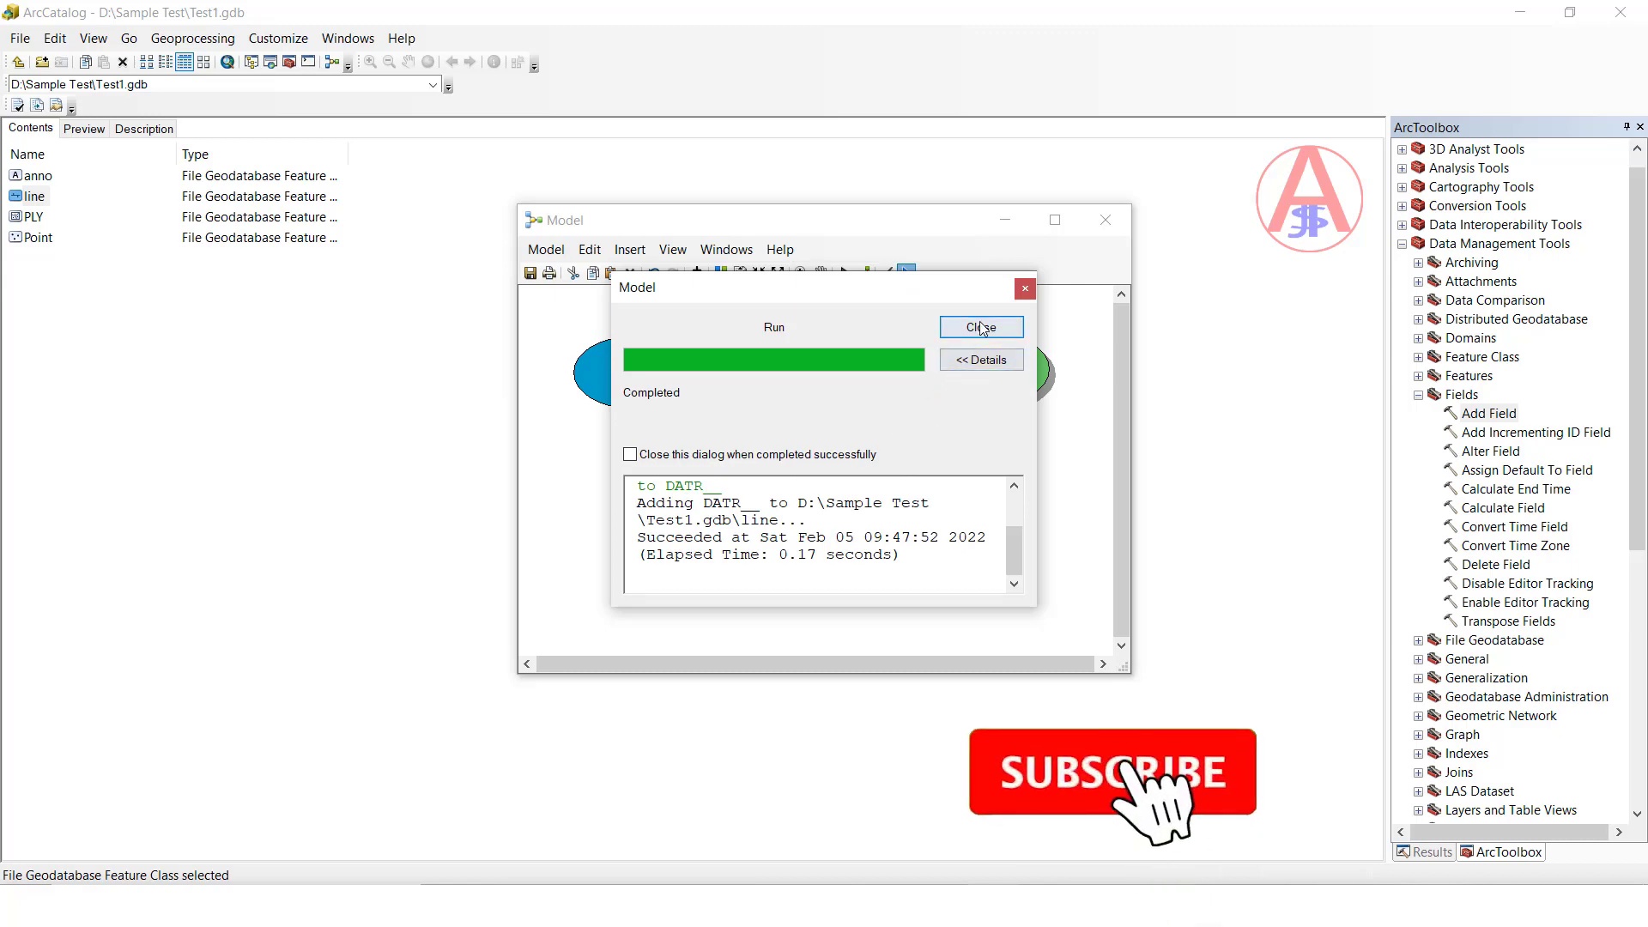
{"action": "left_click", "coordinate": [981, 327]}
{"action": "left_click", "coordinate": [35, 196]}
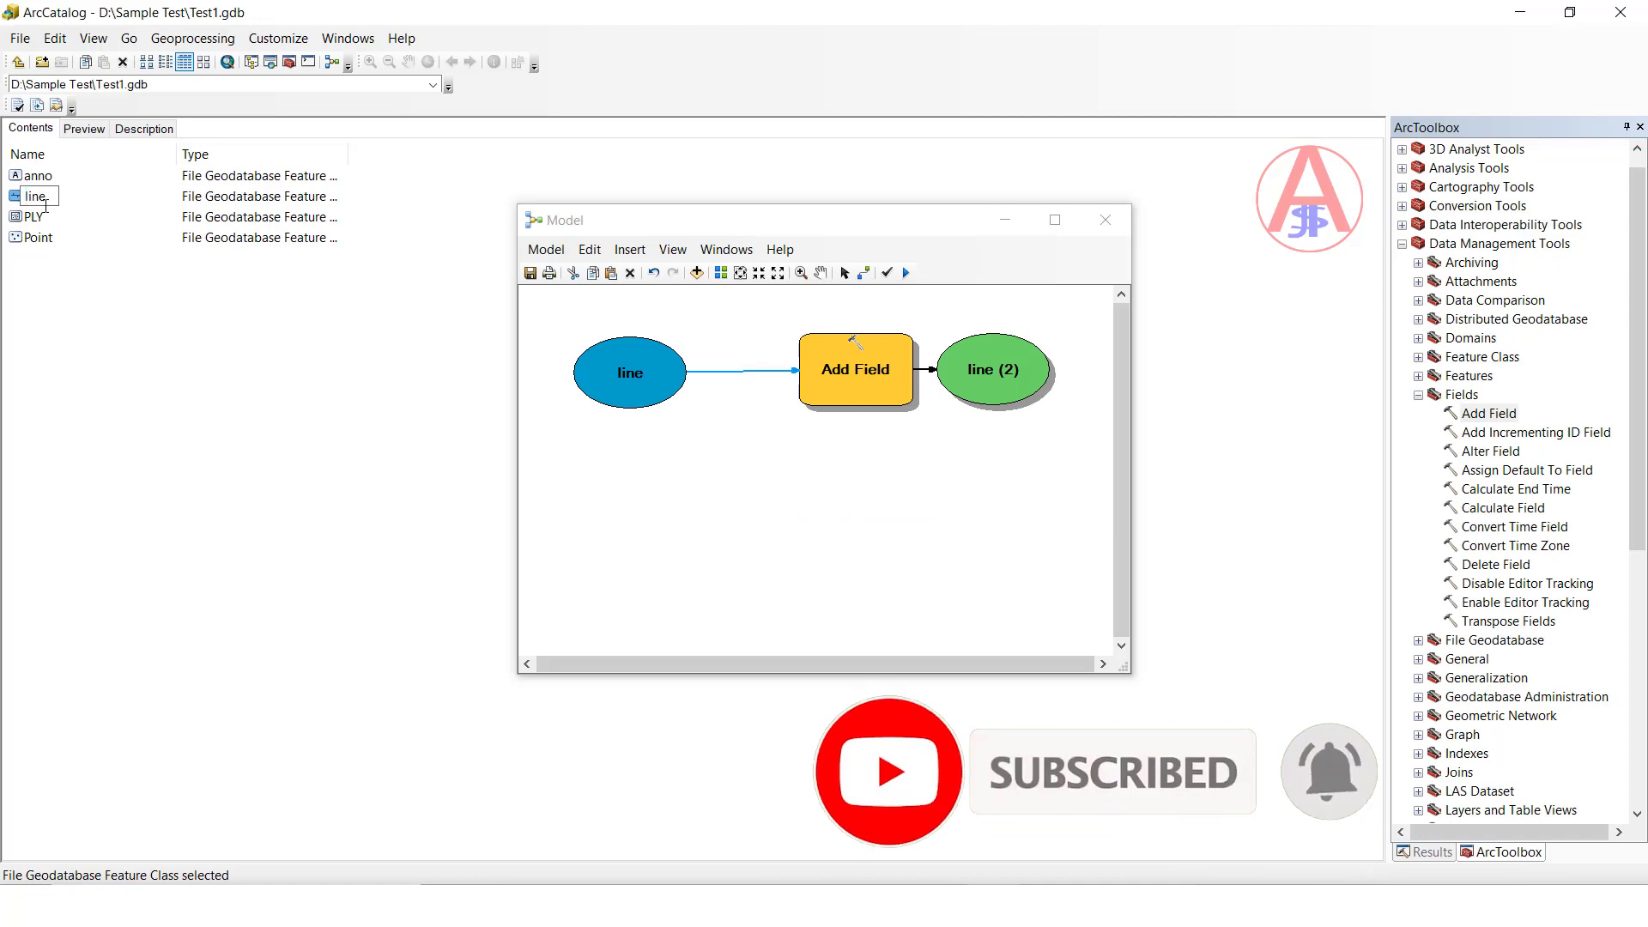
{"action": "left_click", "coordinate": [26, 198]}
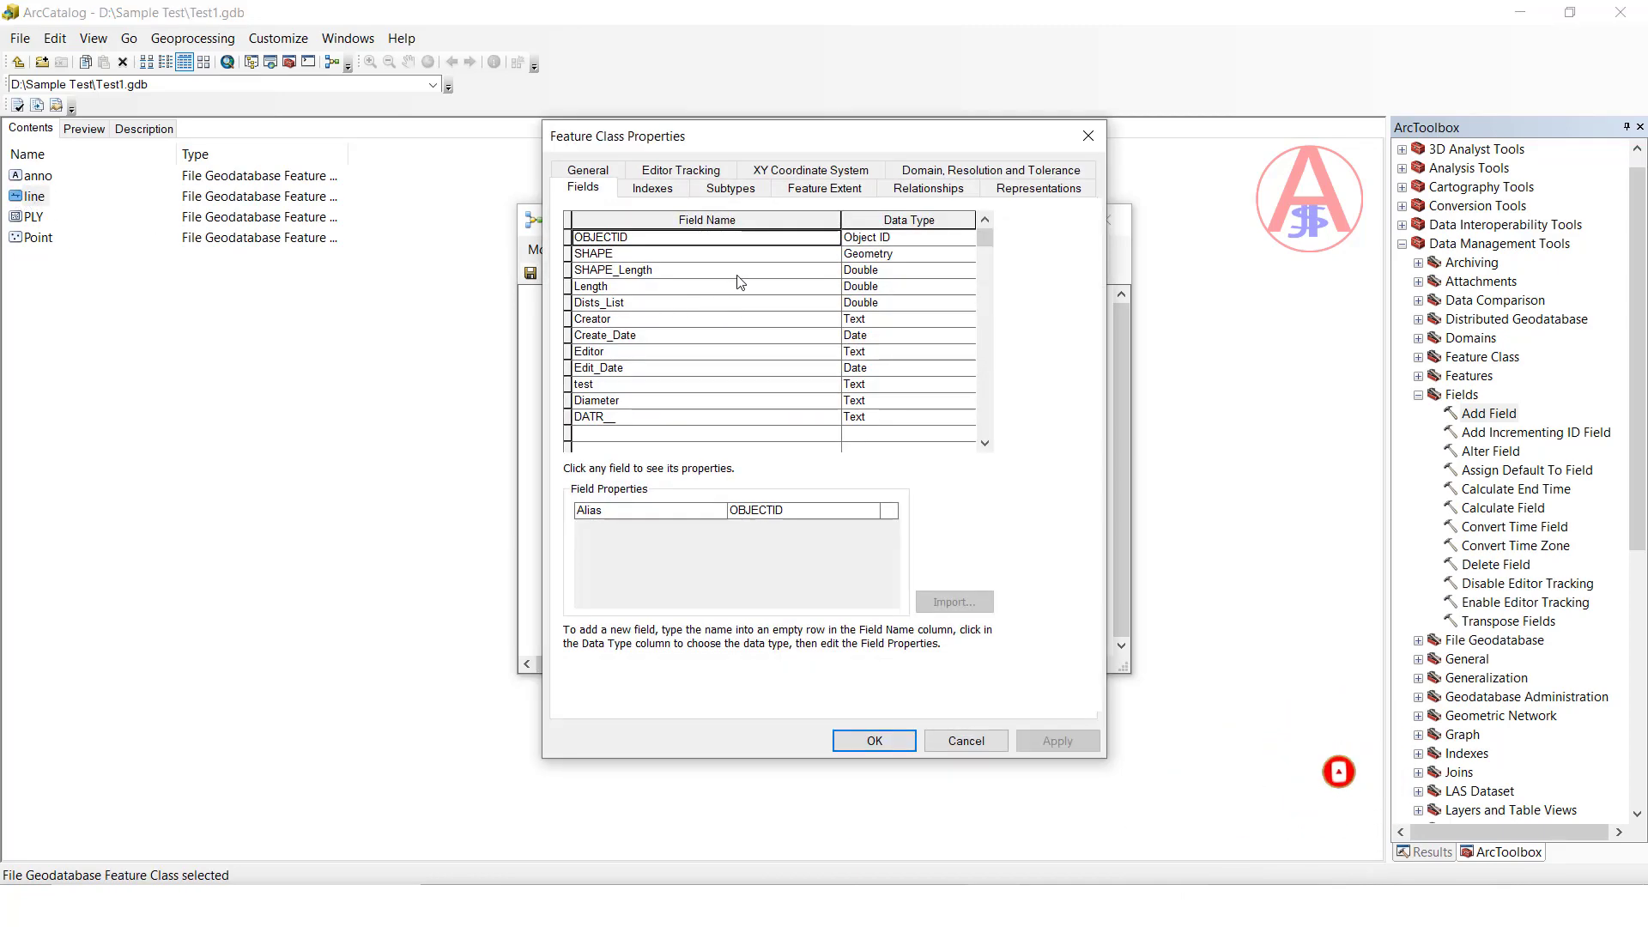
{"action": "left_click", "coordinate": [602, 416]}
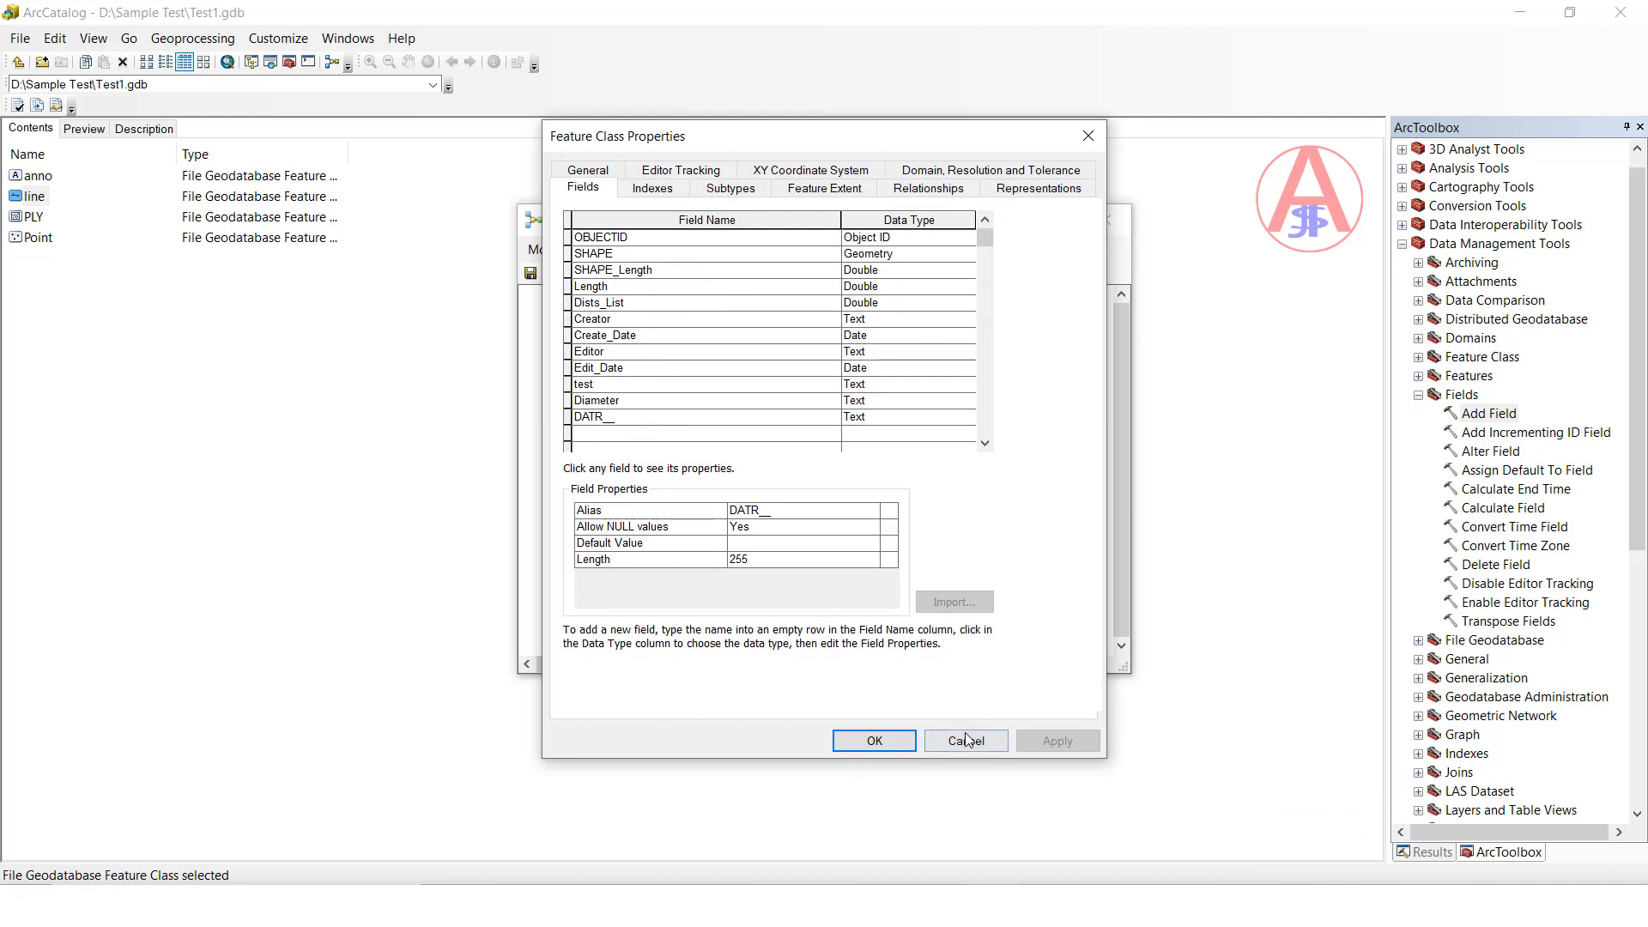
{"action": "key", "text": "Escape"}
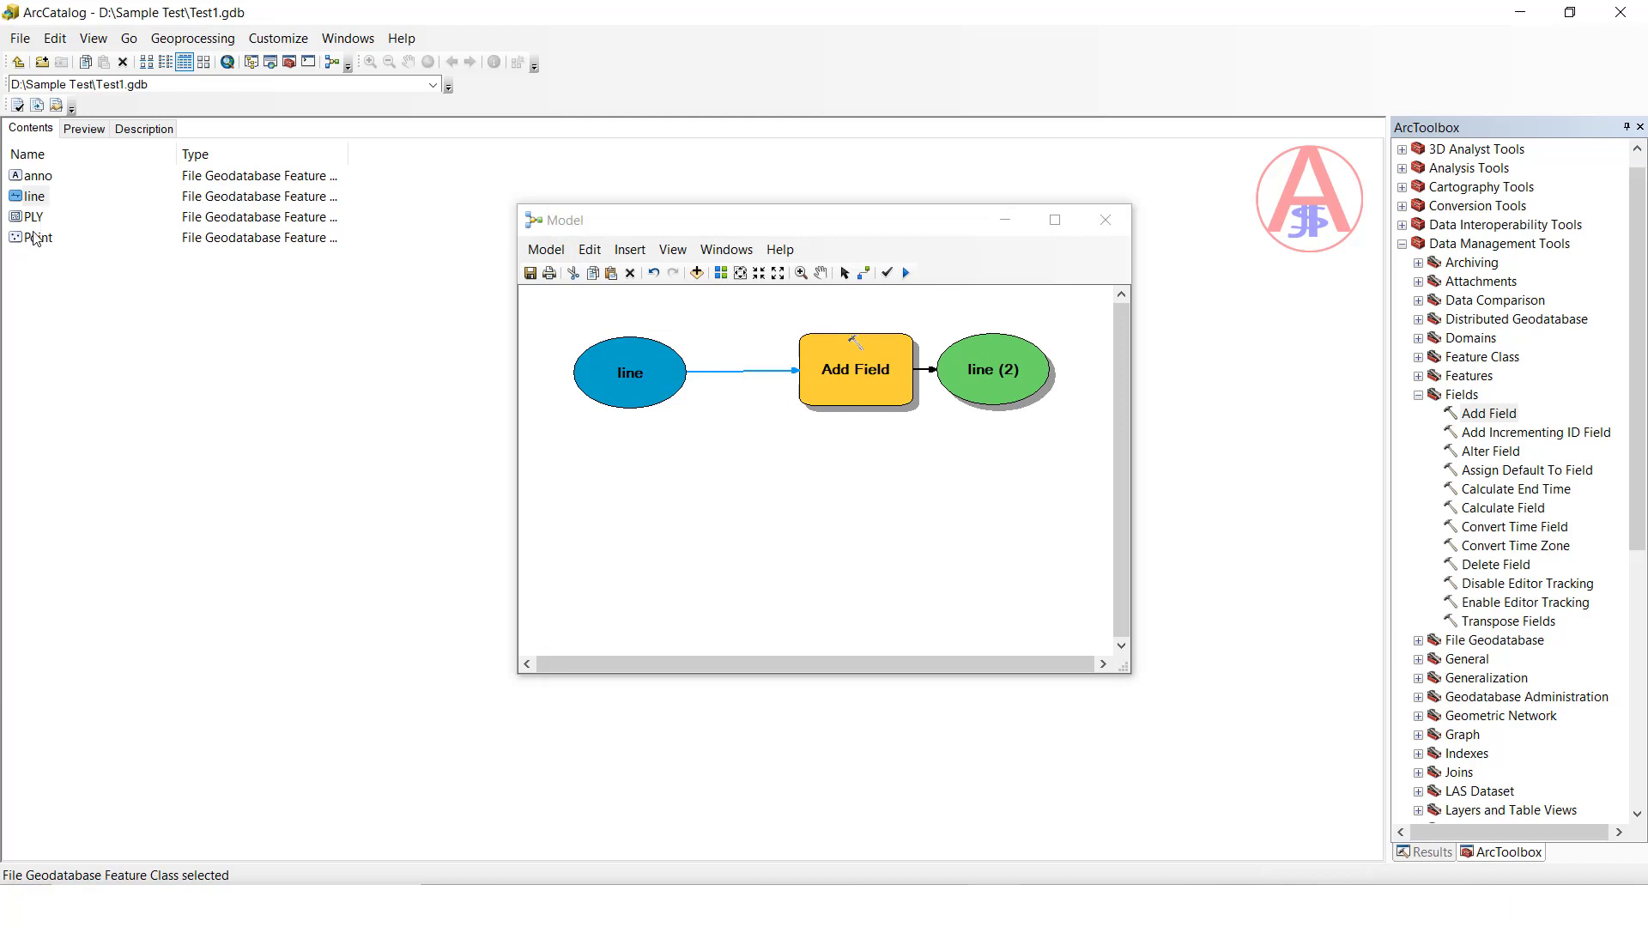
Step: Place Point, PLY and anno below line, and delete the line-to-Add Field connector
{"action": "left_click", "coordinate": [30, 239]}
{"action": "left_click", "coordinate": [32, 217], "text": "ctrl"}
{"action": "left_click", "coordinate": [39, 179], "text": "ctrl"}
{"action": "left_click_drag", "start_coordinate": [38, 179], "coordinate": [664, 490]}
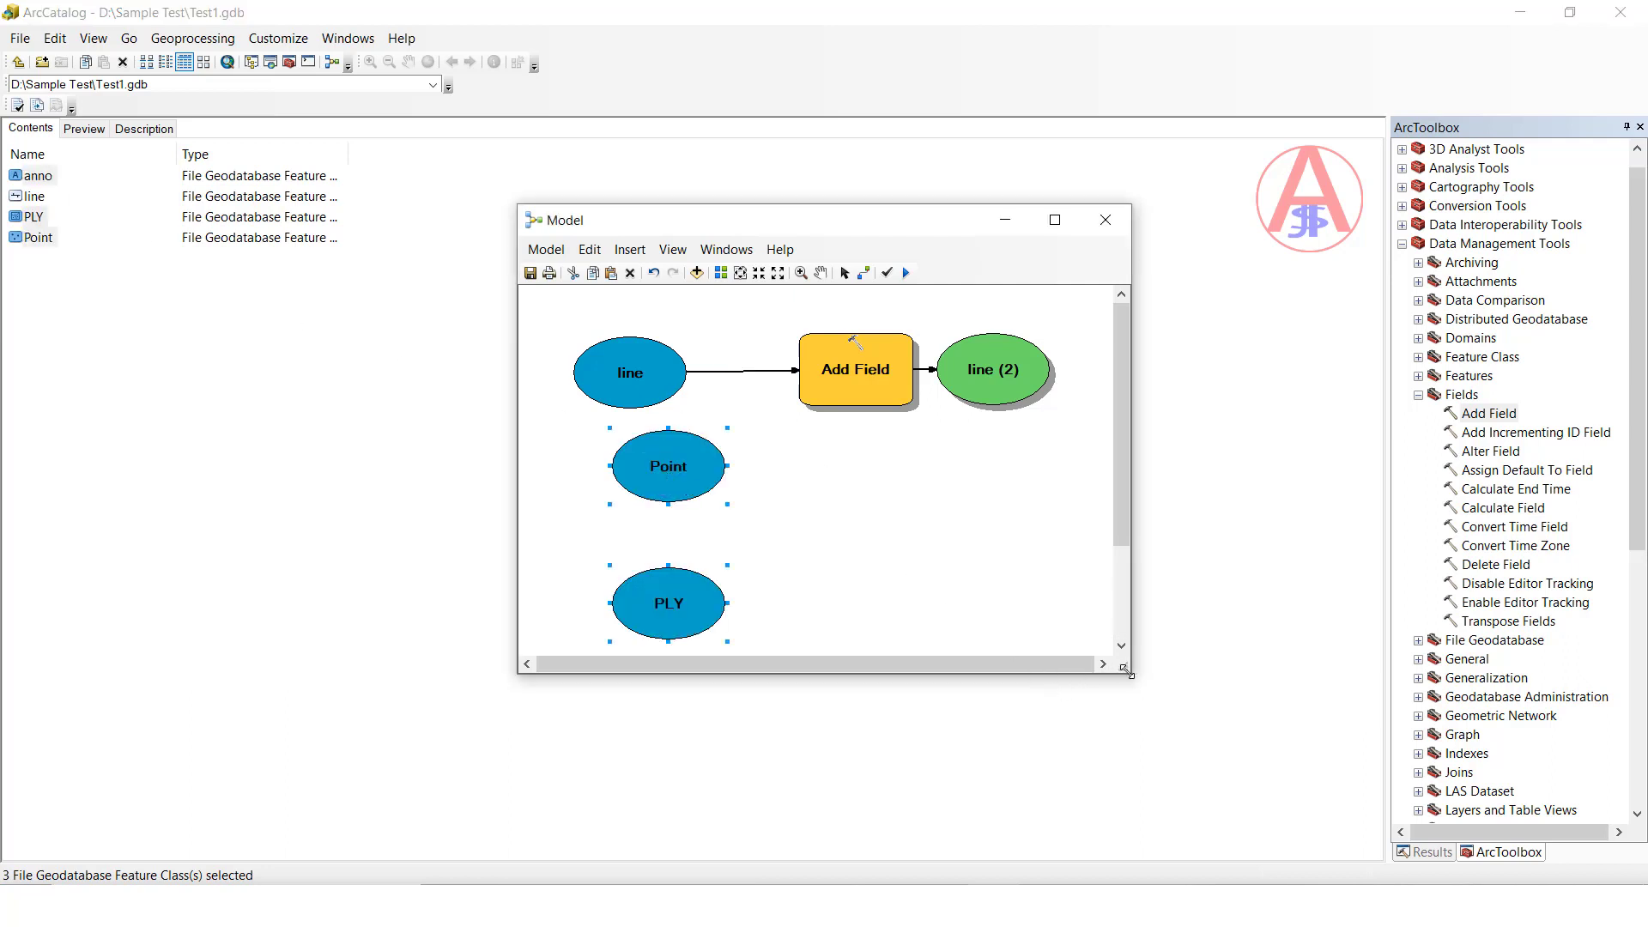
{"action": "left_click_drag", "start_coordinate": [1129, 671], "coordinate": [1187, 859]}
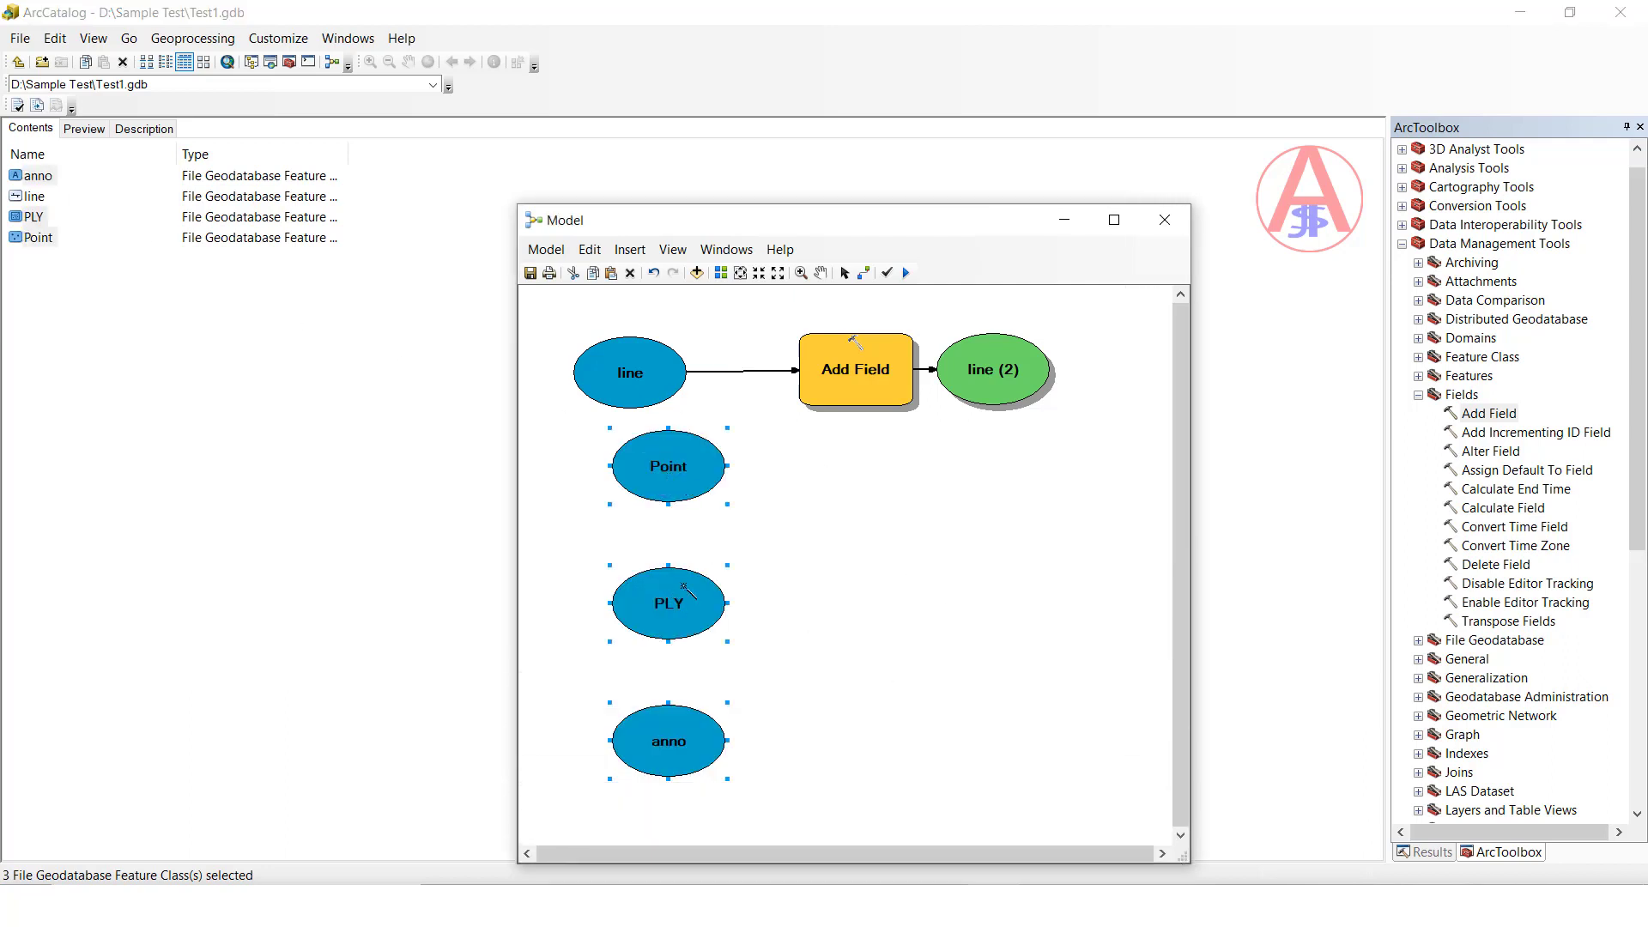
{"action": "left_click_drag", "start_coordinate": [675, 466], "coordinate": [638, 474]}
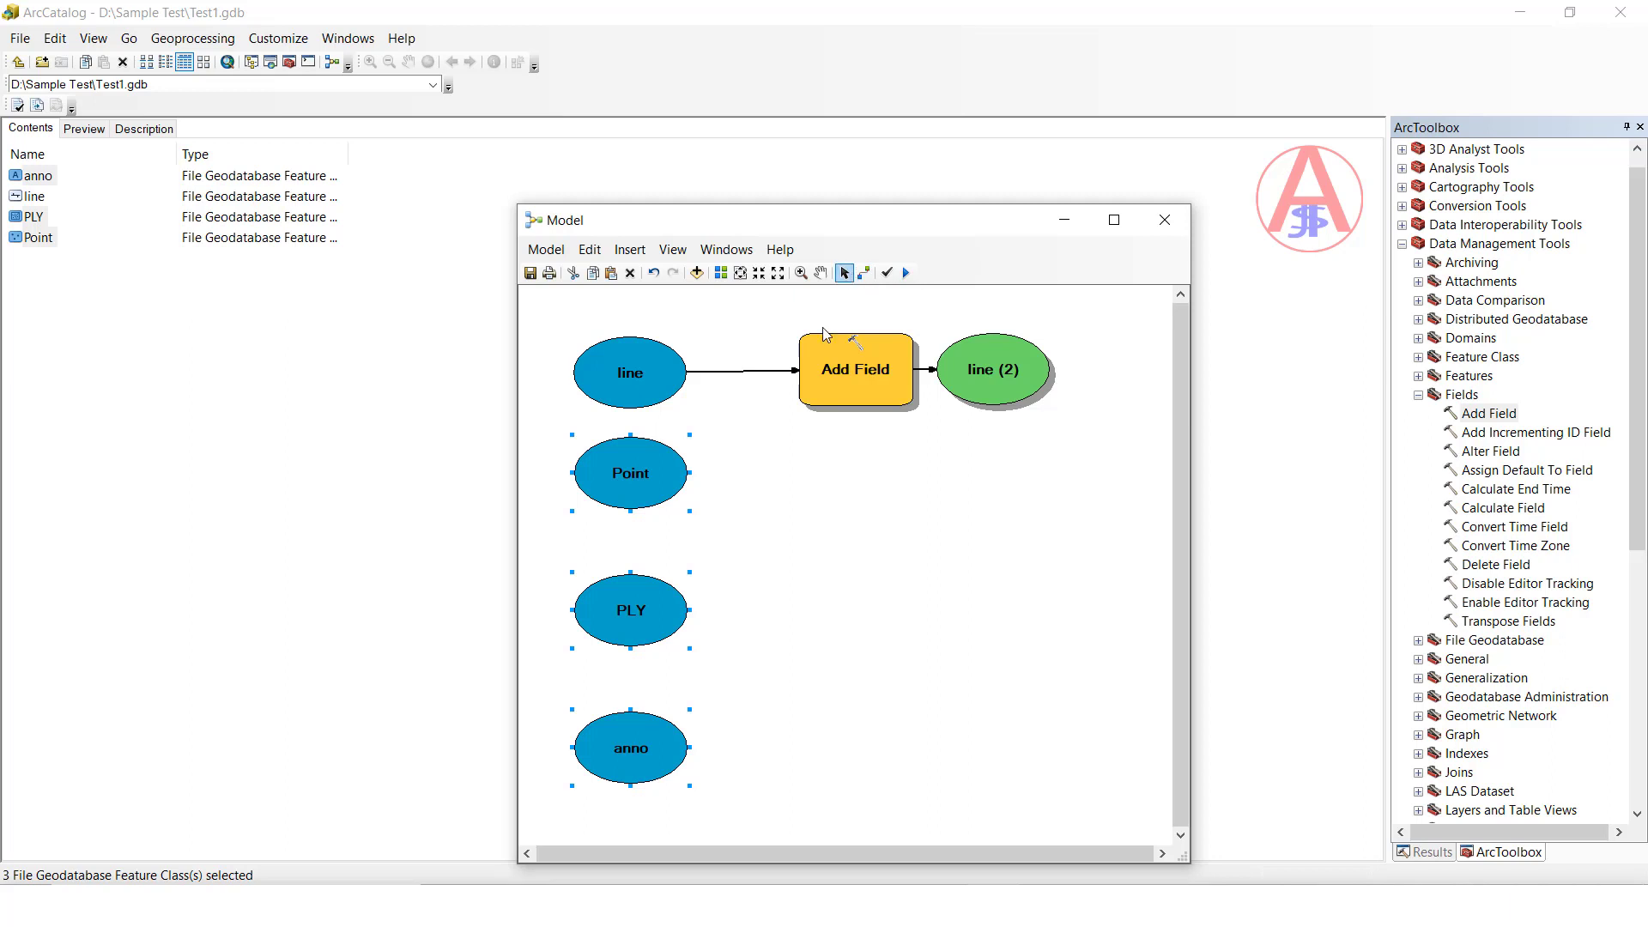
{"action": "left_click", "coordinate": [757, 371]}
{"action": "key", "text": "Delete"}
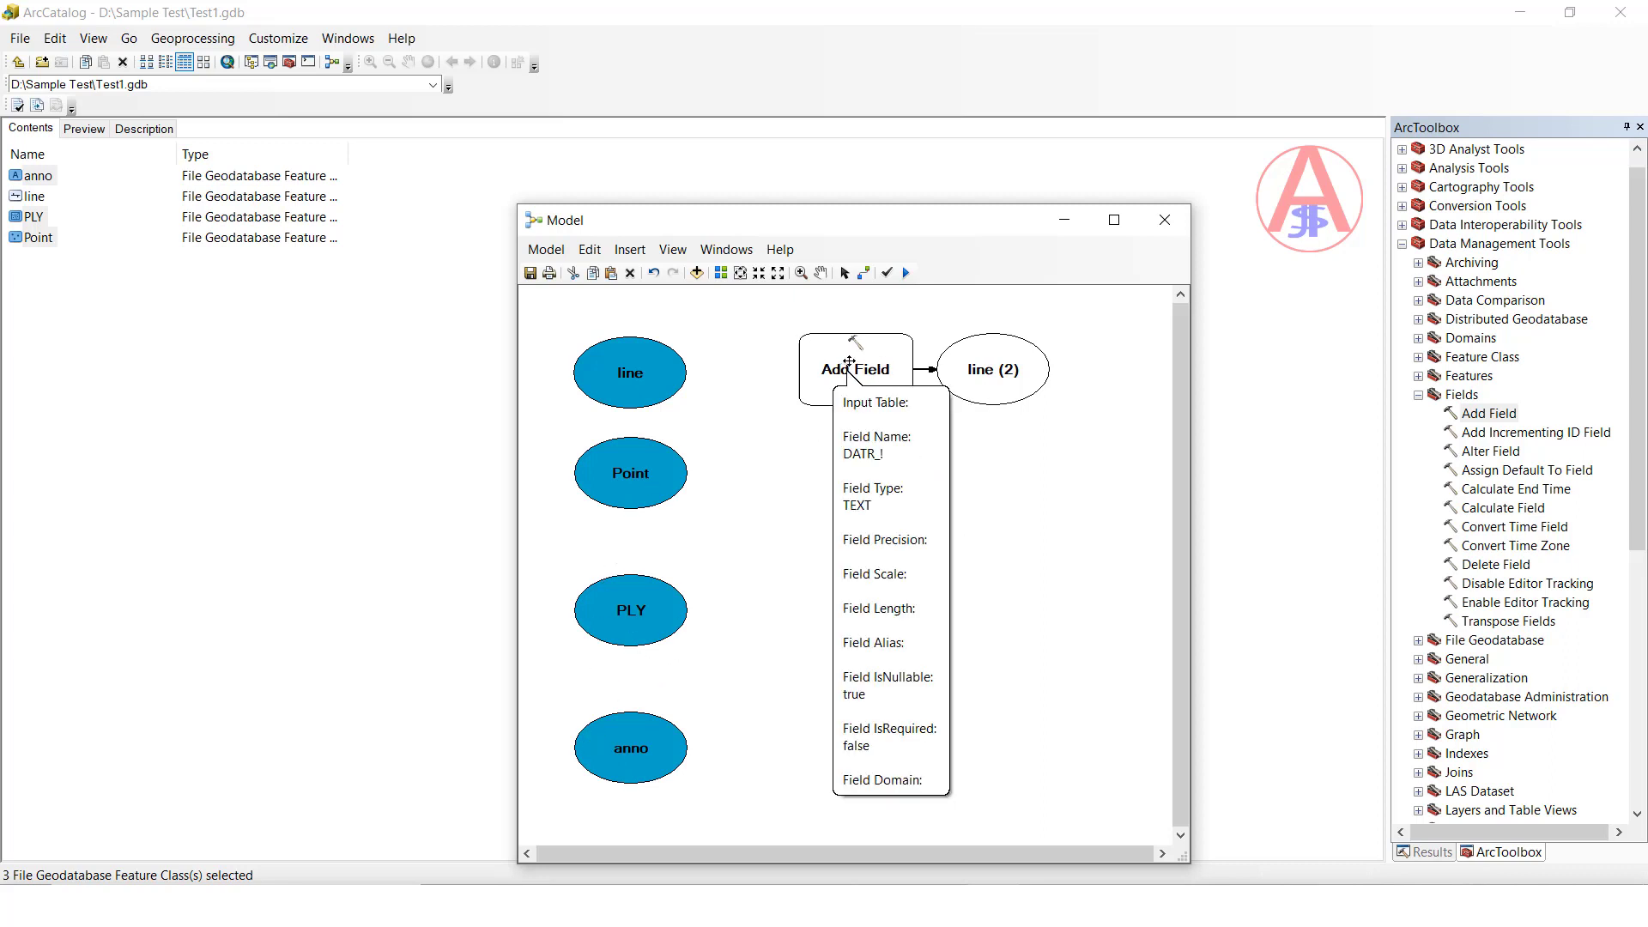
Step: Paste three copies of Add Field and place them beside Point, PLY and anno
{"action": "left_click", "coordinate": [849, 365]}
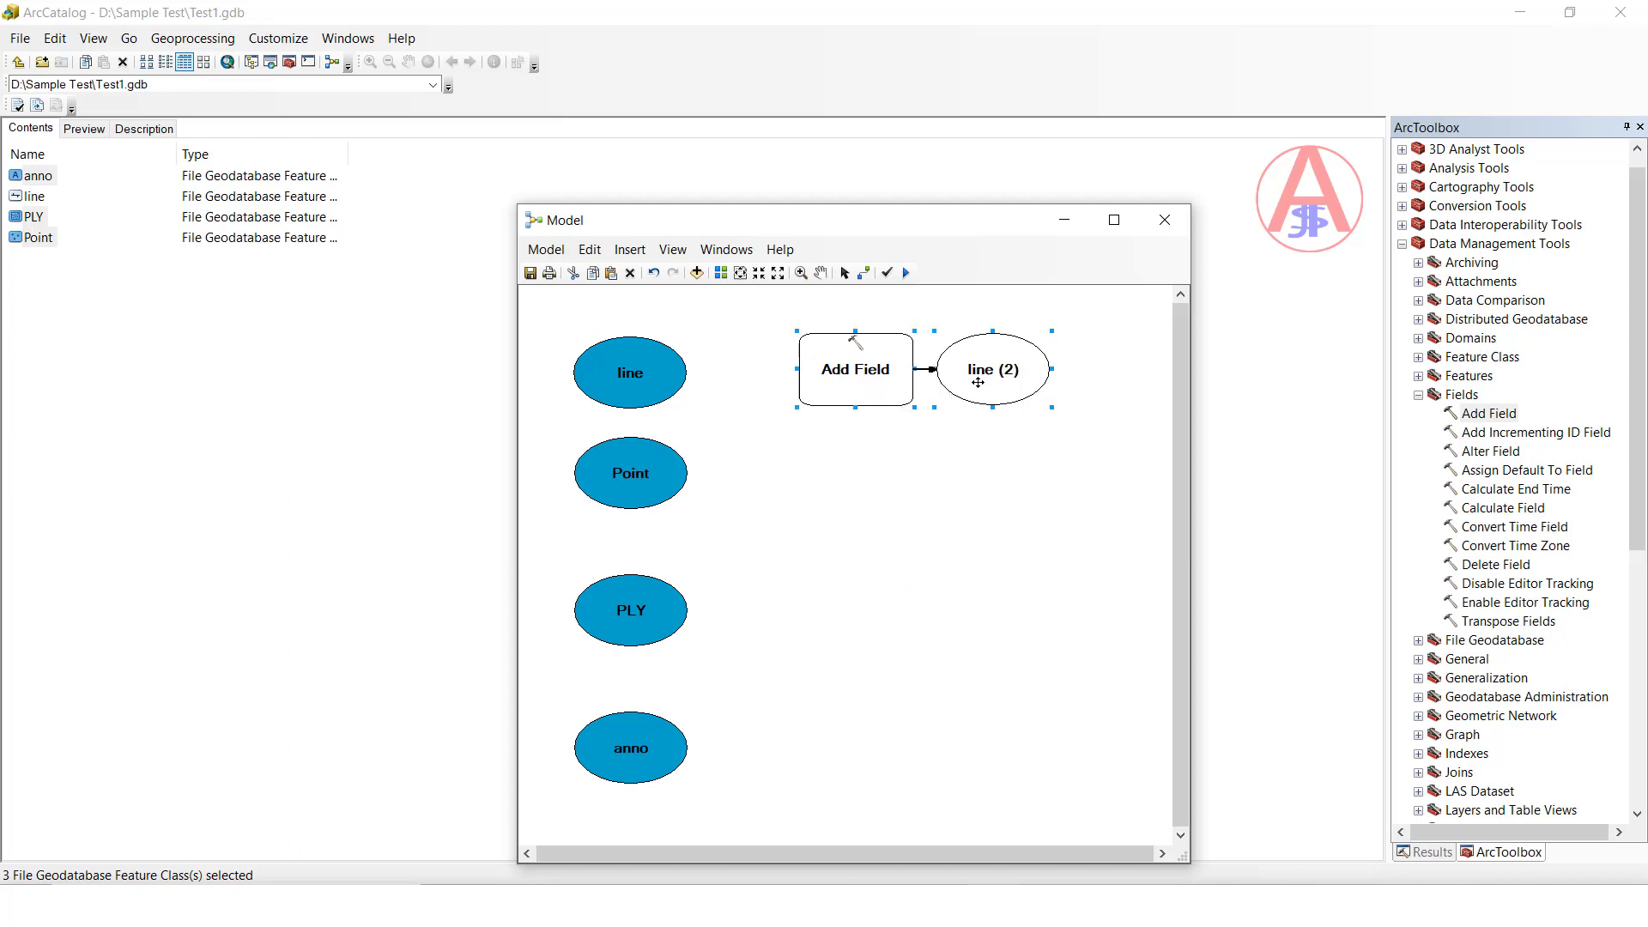
{"action": "key", "text": "ctrl+v"}
{"action": "mouse_move", "coordinate": [938, 450]}
{"action": "left_mouse_down"}
{"action": "mouse_move", "coordinate": [867, 494]}
{"action": "mouse_move", "coordinate": [883, 613]}
{"action": "mouse_move", "coordinate": [839, 609]}
{"action": "left_mouse_up"}
{"action": "key", "text": "ctrl+v"}
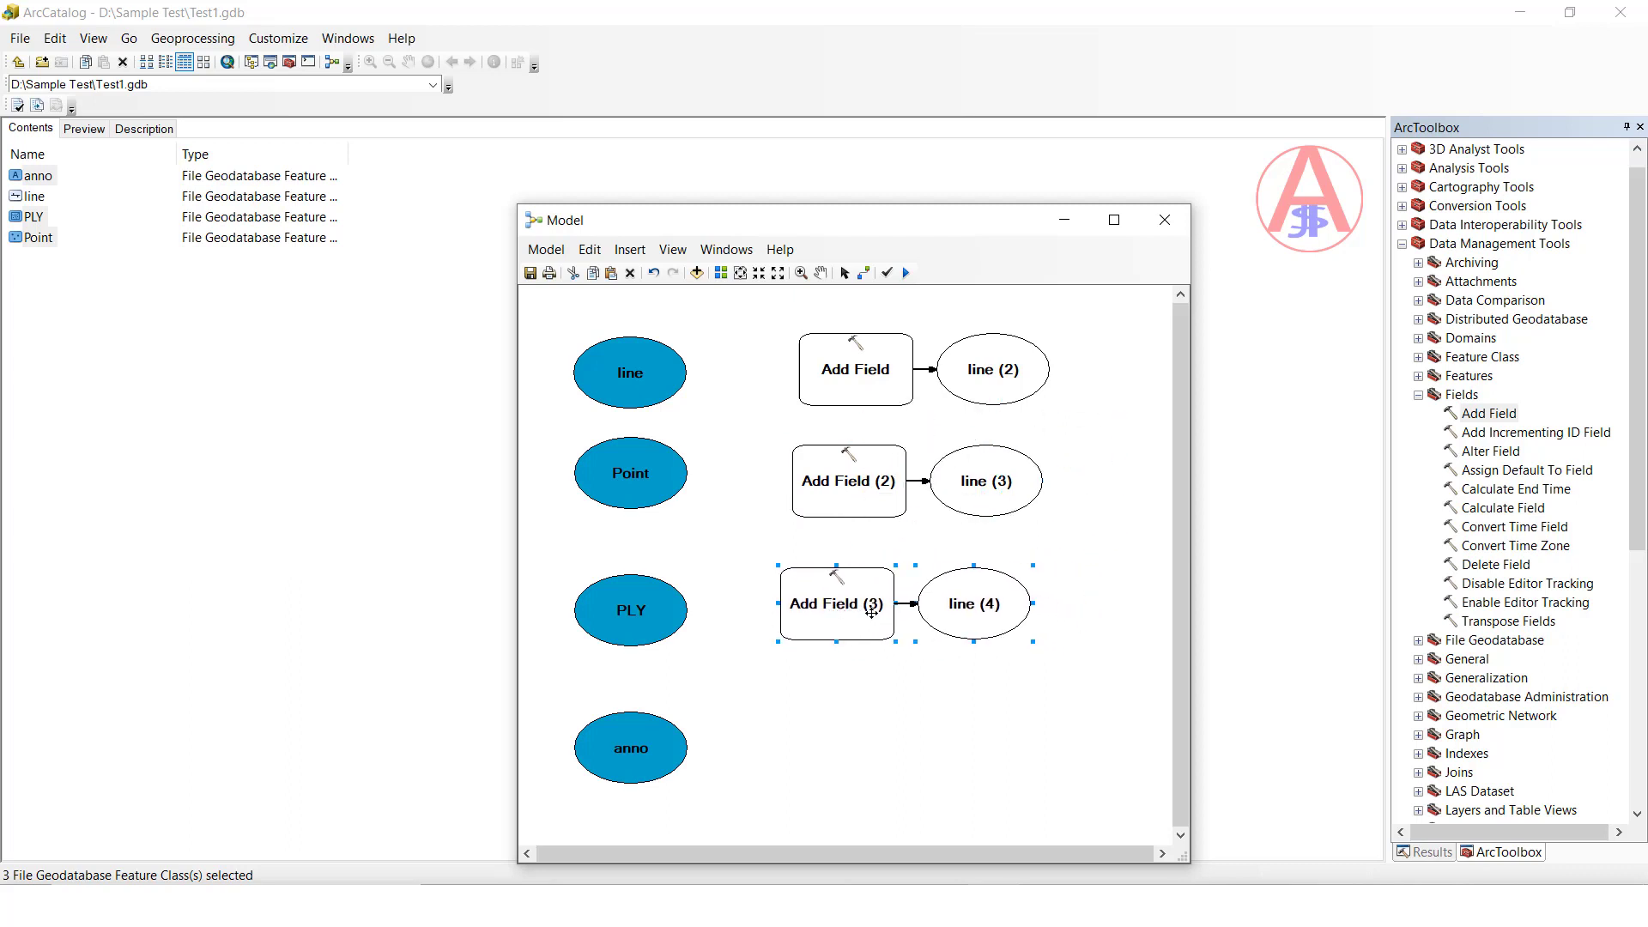
{"action": "key", "text": "ctrl+v"}
{"action": "mouse_move", "coordinate": [944, 438]}
{"action": "left_mouse_down"}
{"action": "mouse_move", "coordinate": [831, 740]}
{"action": "mouse_move", "coordinate": [860, 742]}
{"action": "left_mouse_up"}
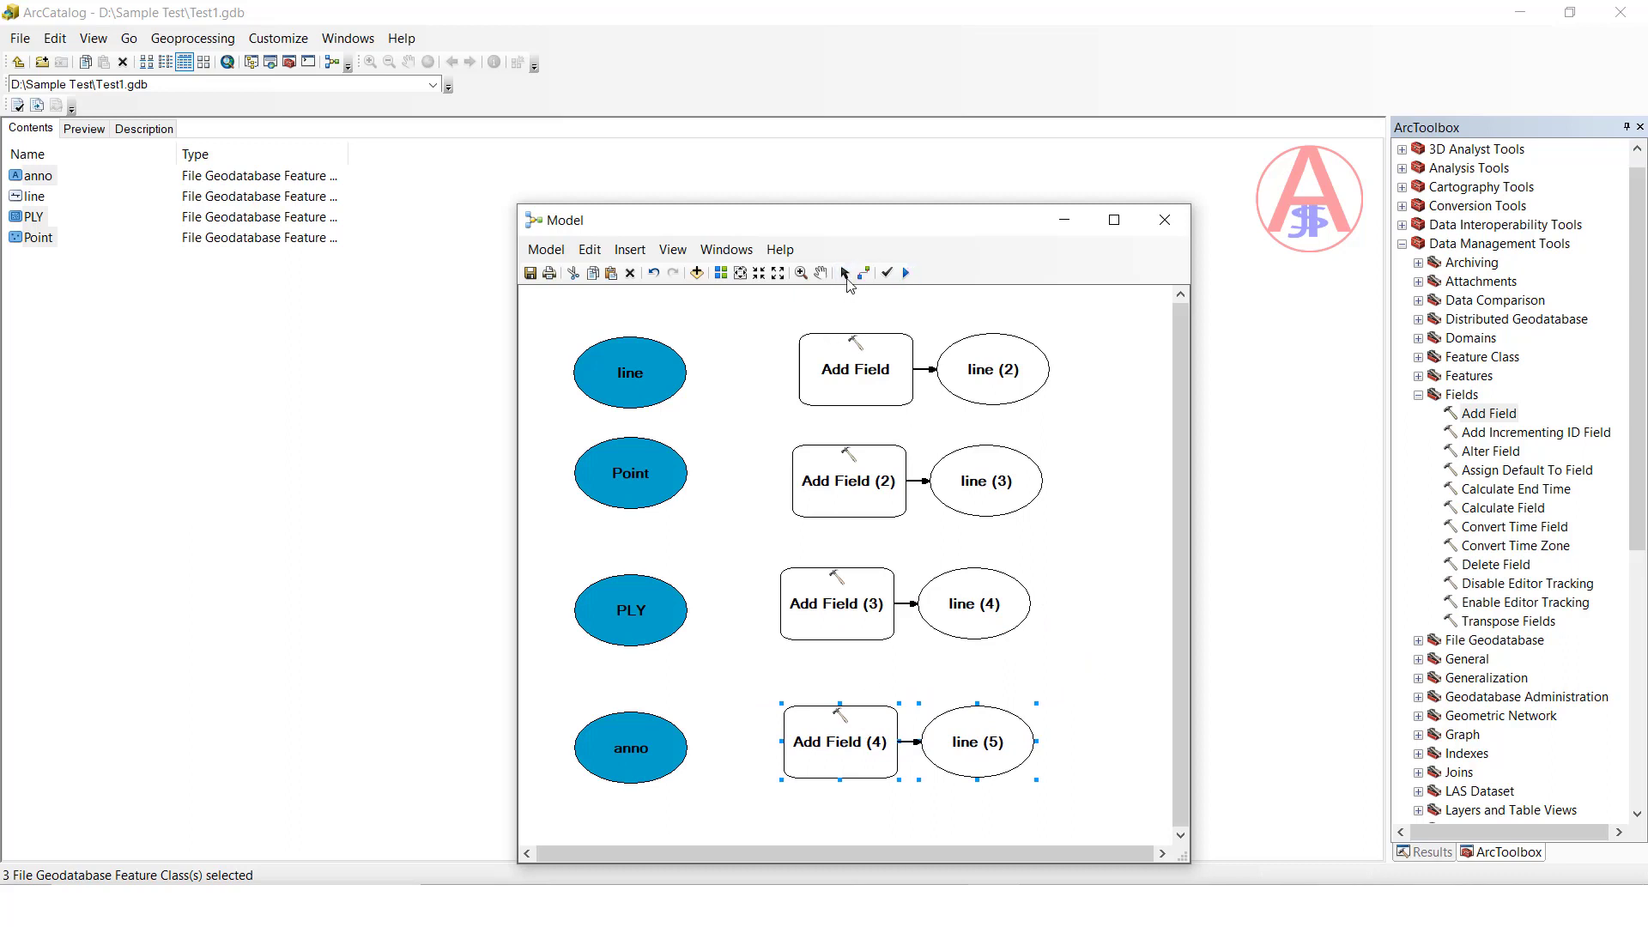
Step: Connect line, Point, PLY and anno each as Input Table to its own Add Field tool
{"action": "left_click", "coordinate": [862, 273]}
{"action": "left_click", "coordinate": [673, 373]}
{"action": "left_click", "coordinate": [833, 364]}
{"action": "left_click", "coordinate": [680, 472]}
{"action": "left_click", "coordinate": [837, 488]}
{"action": "left_click", "coordinate": [888, 502]}
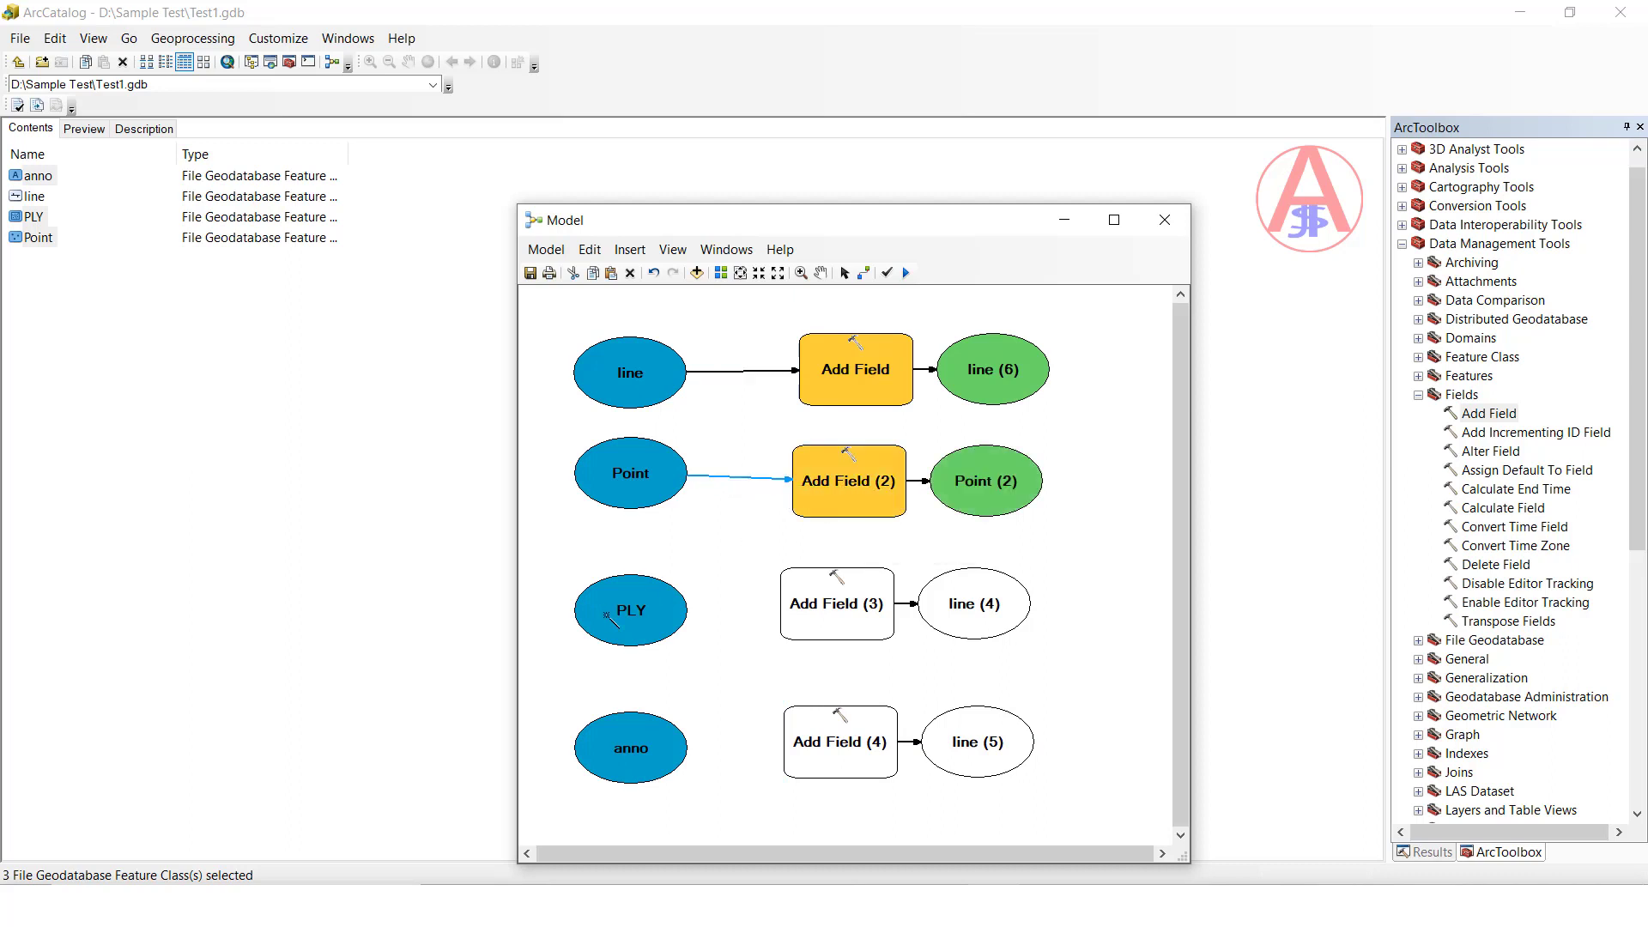
{"action": "left_click", "coordinate": [644, 620]}
{"action": "left_click", "coordinate": [824, 607]}
{"action": "left_click", "coordinate": [876, 623]}
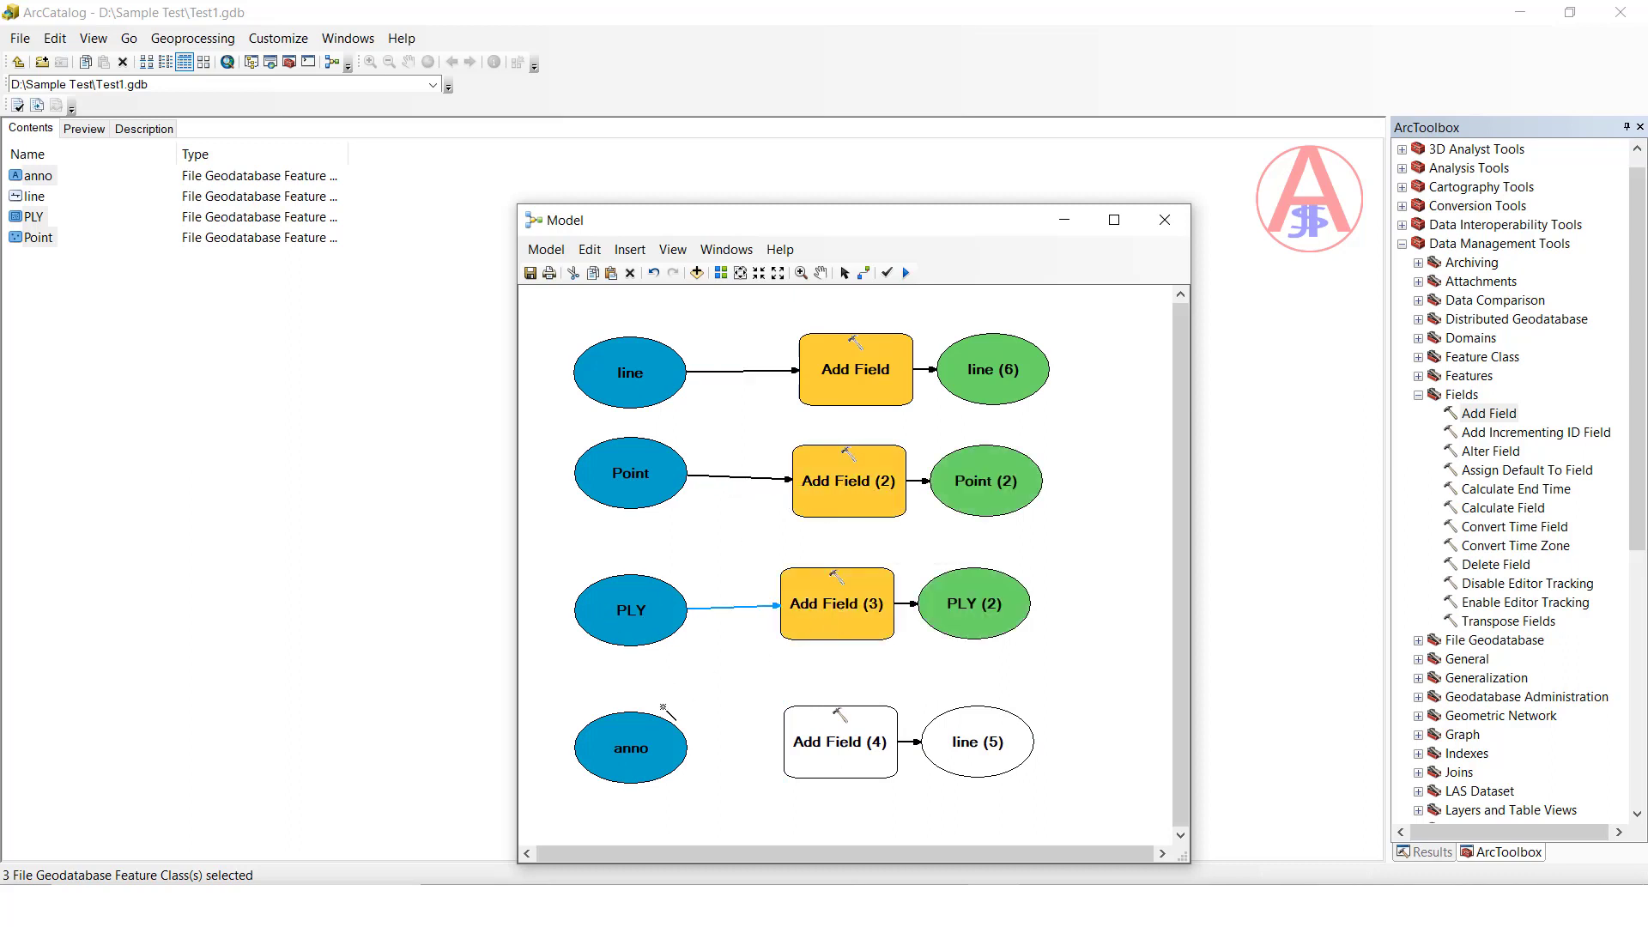
{"action": "left_click", "coordinate": [855, 740]}
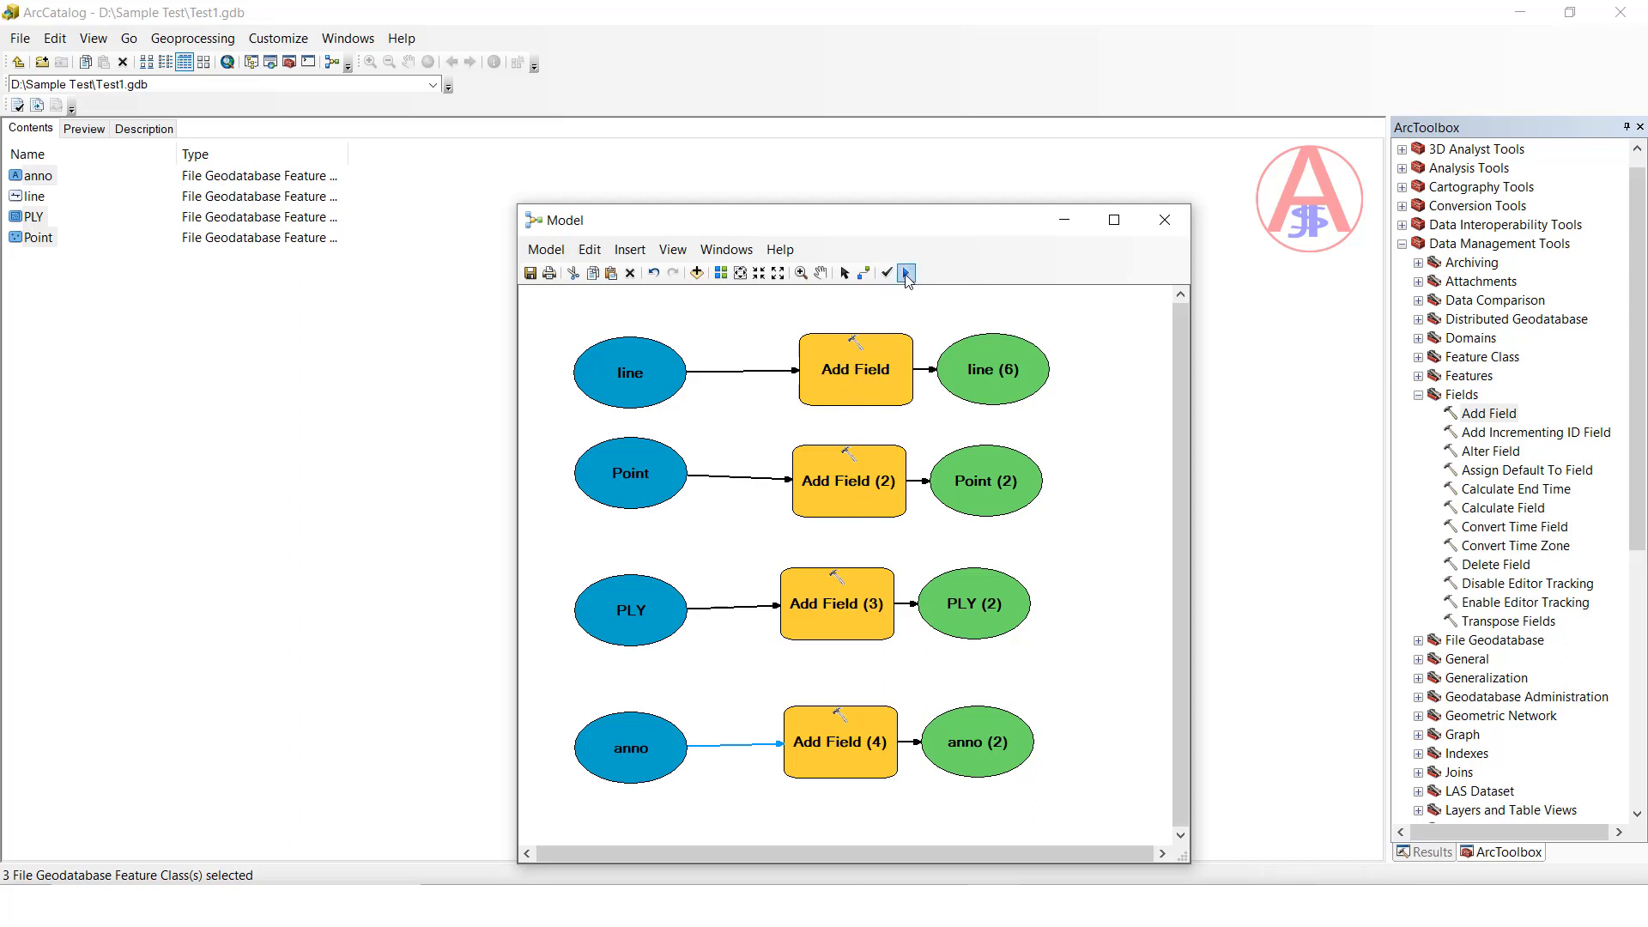
Step: Run the model and note the error that field DATR__ already exists on line
{"action": "left_click", "coordinate": [906, 272]}
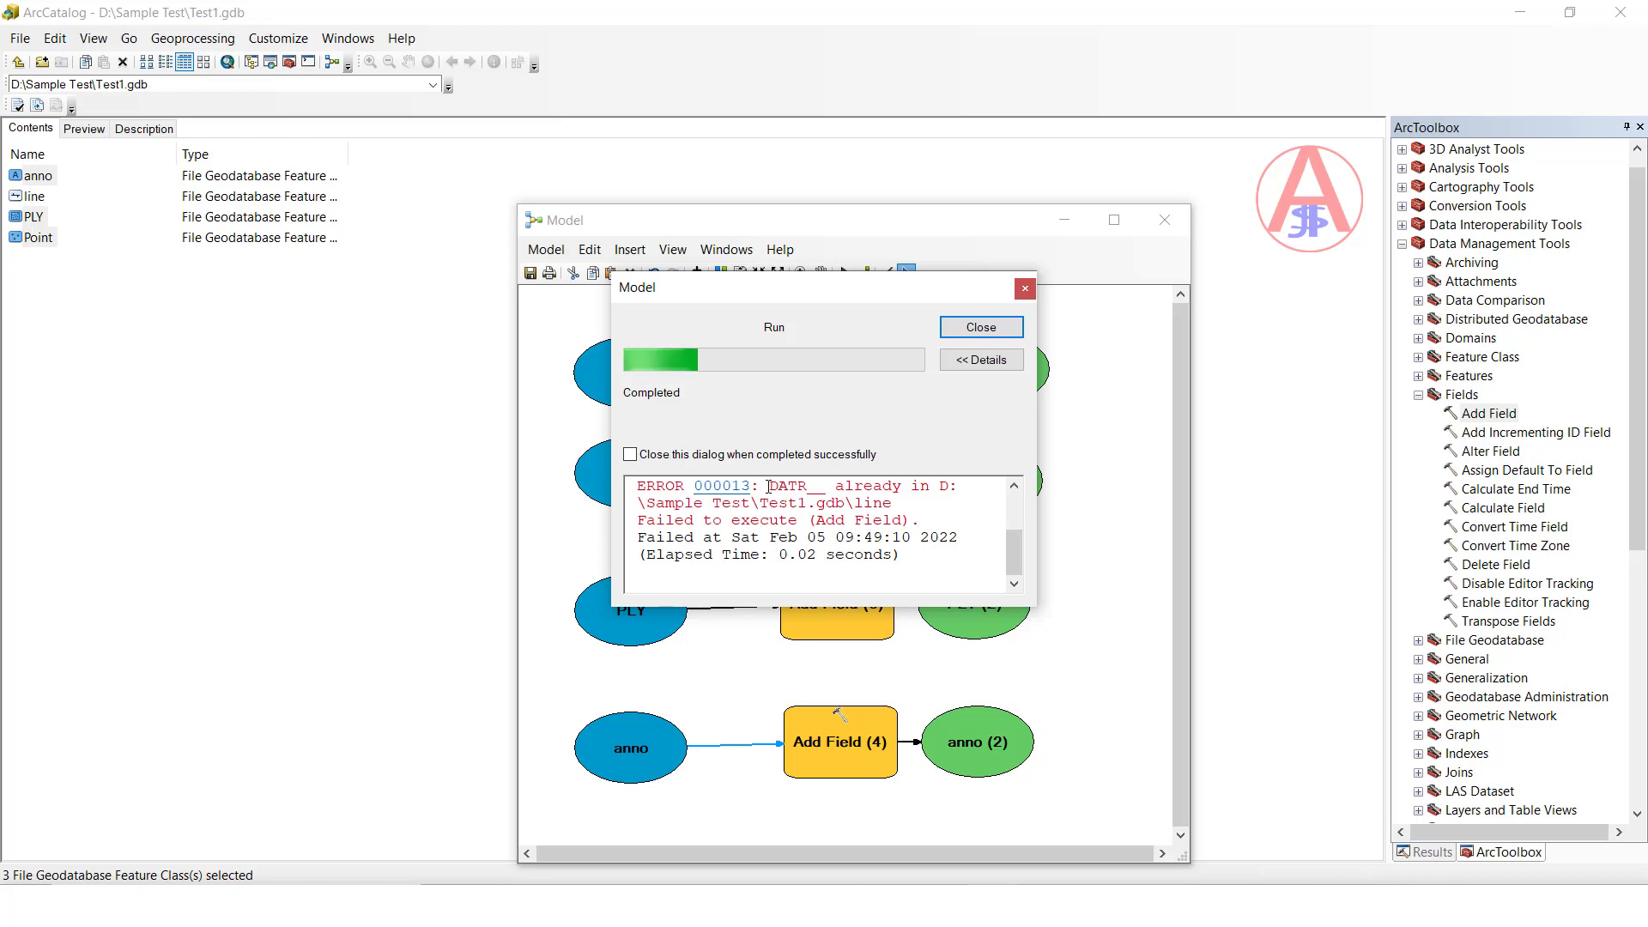
{"action": "left_click_drag", "start_coordinate": [768, 485], "coordinate": [915, 487]}
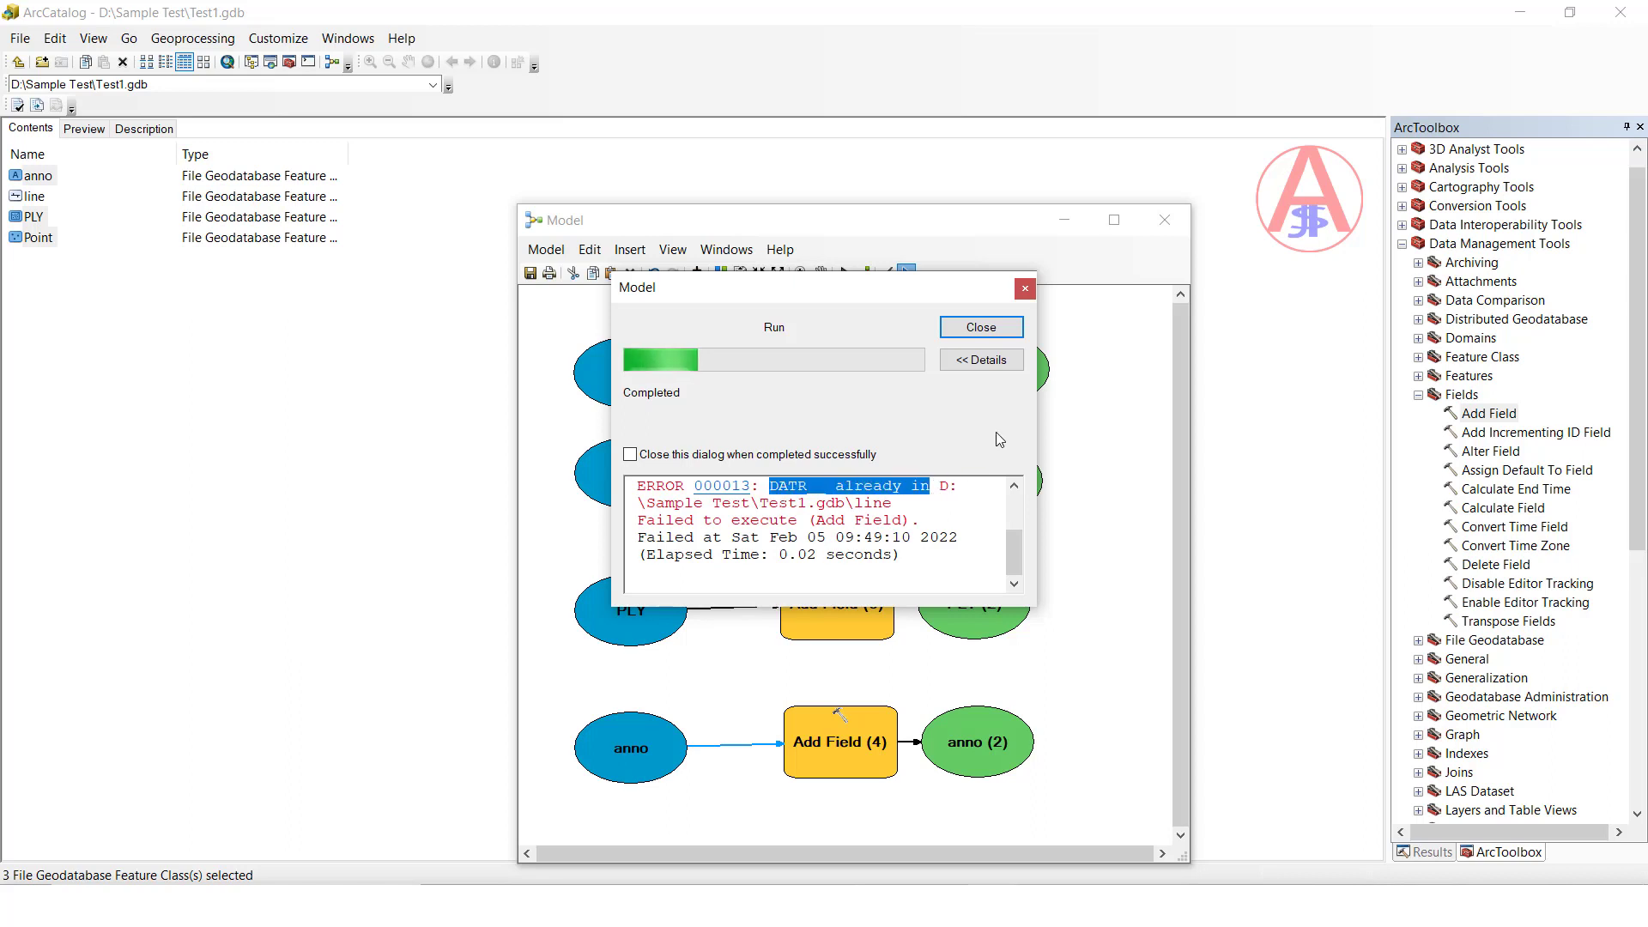
{"action": "left_click", "coordinate": [984, 328]}
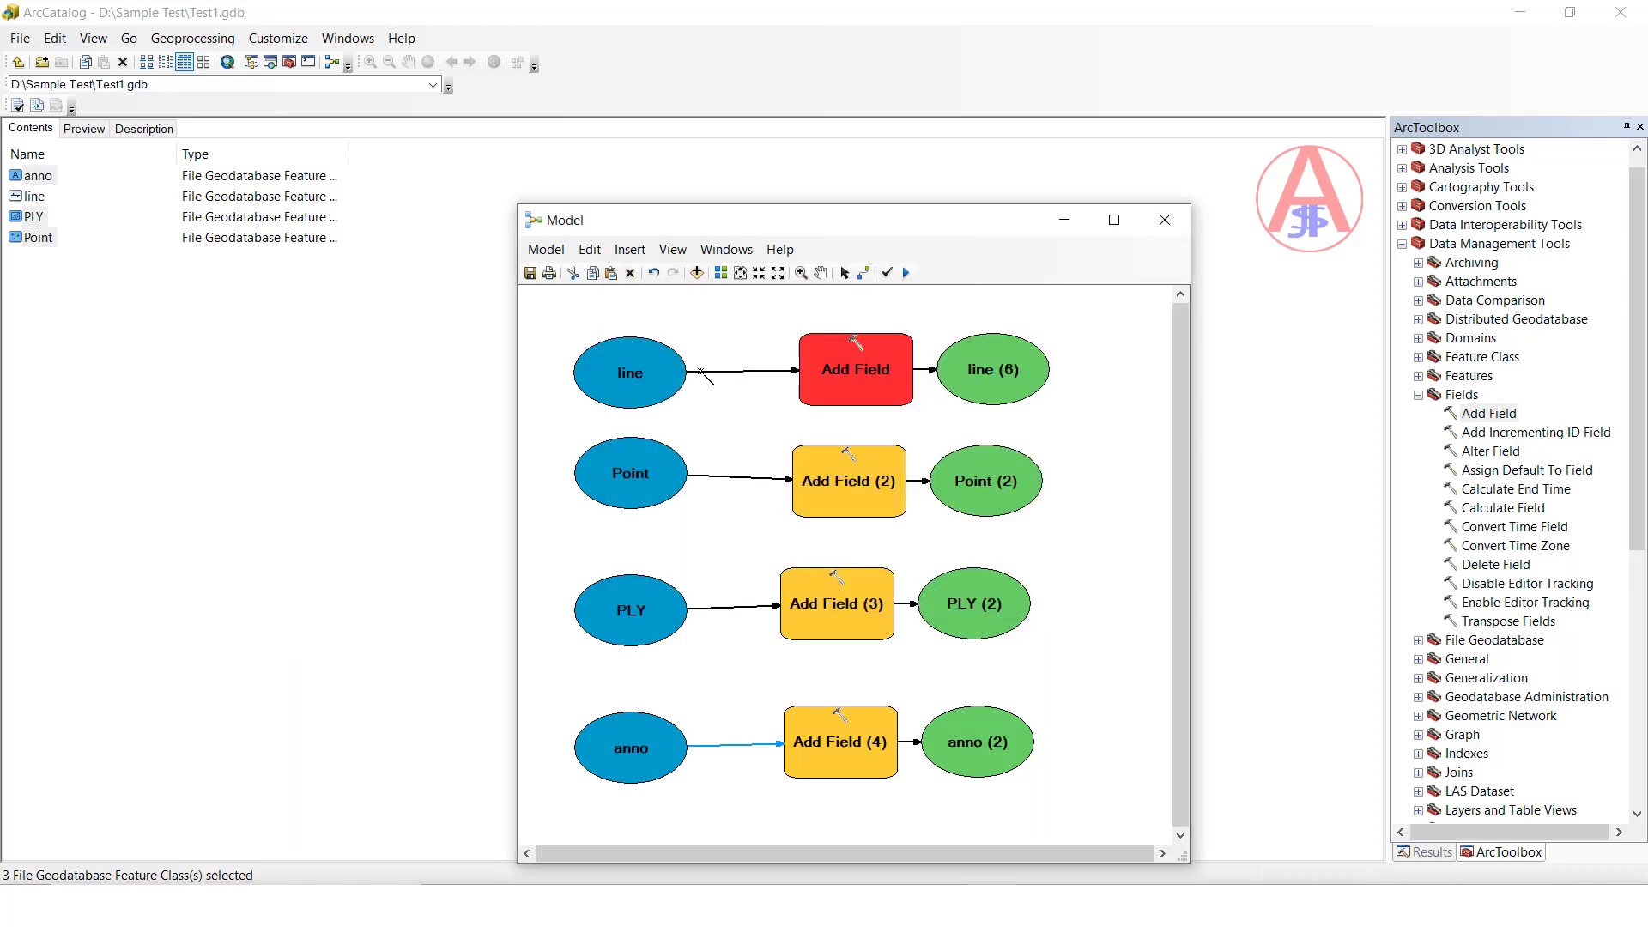
Step: Delete the line branch and rerun, adding DATR__ to Point, PLY and anno
{"action": "left_click", "coordinate": [844, 273]}
{"action": "left_click", "coordinate": [761, 379]}
{"action": "key", "text": "Delete"}
{"action": "left_click", "coordinate": [647, 374], "text": "shift"}
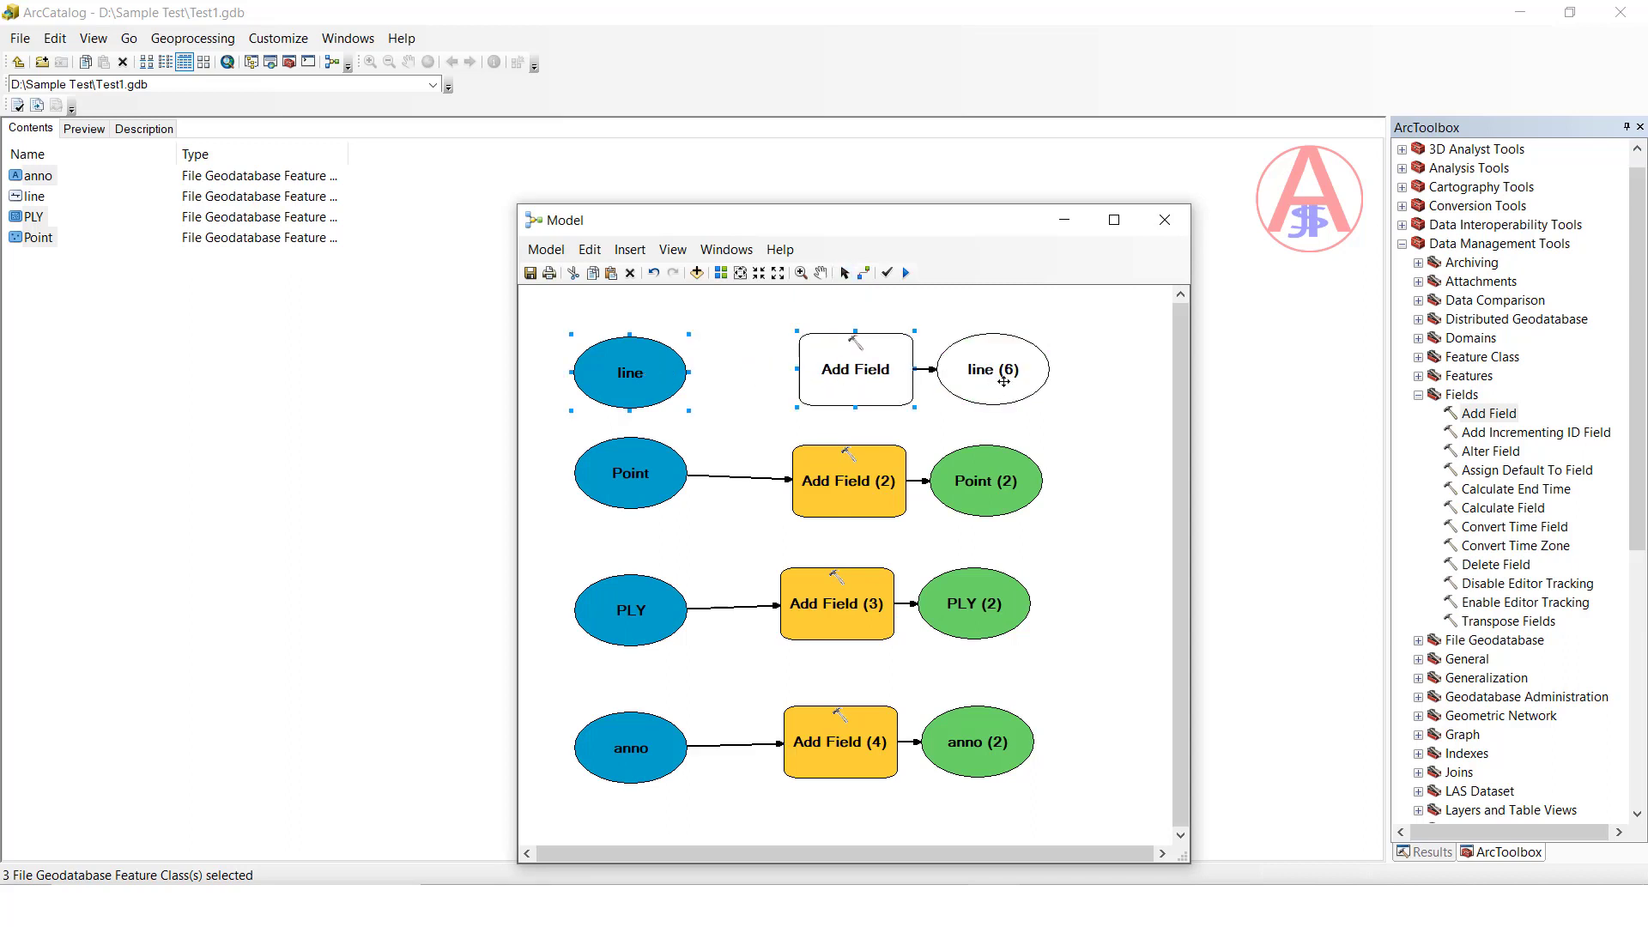
{"action": "key", "text": "Delete"}
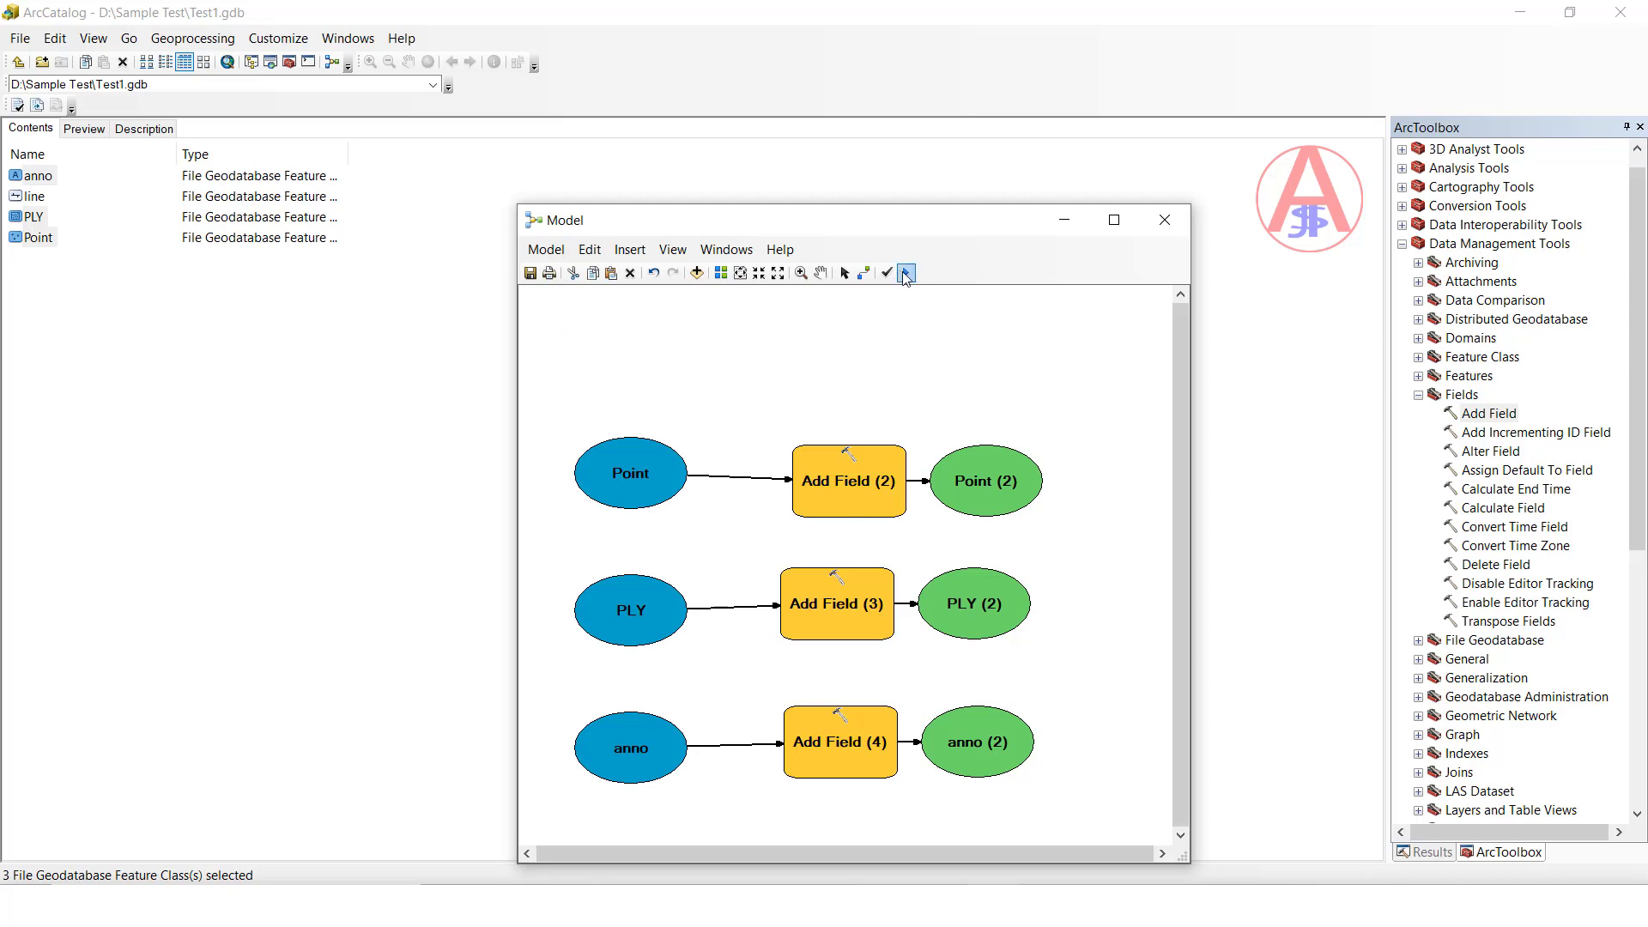
{"action": "left_click", "coordinate": [906, 275]}
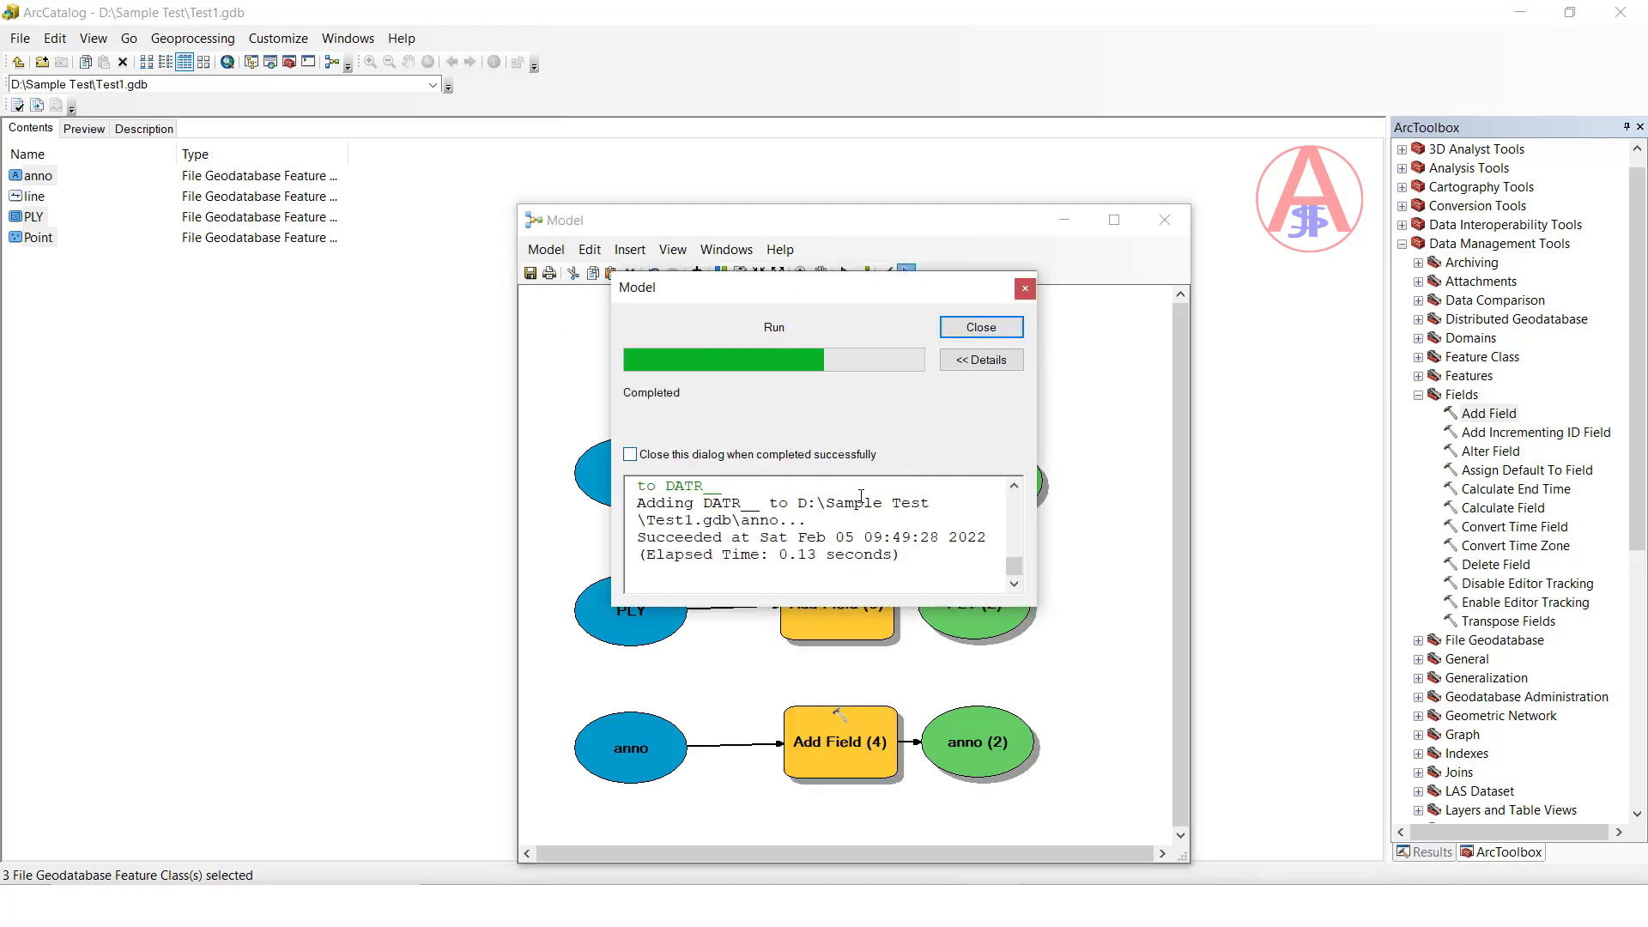
{"action": "left_click", "coordinate": [981, 328]}
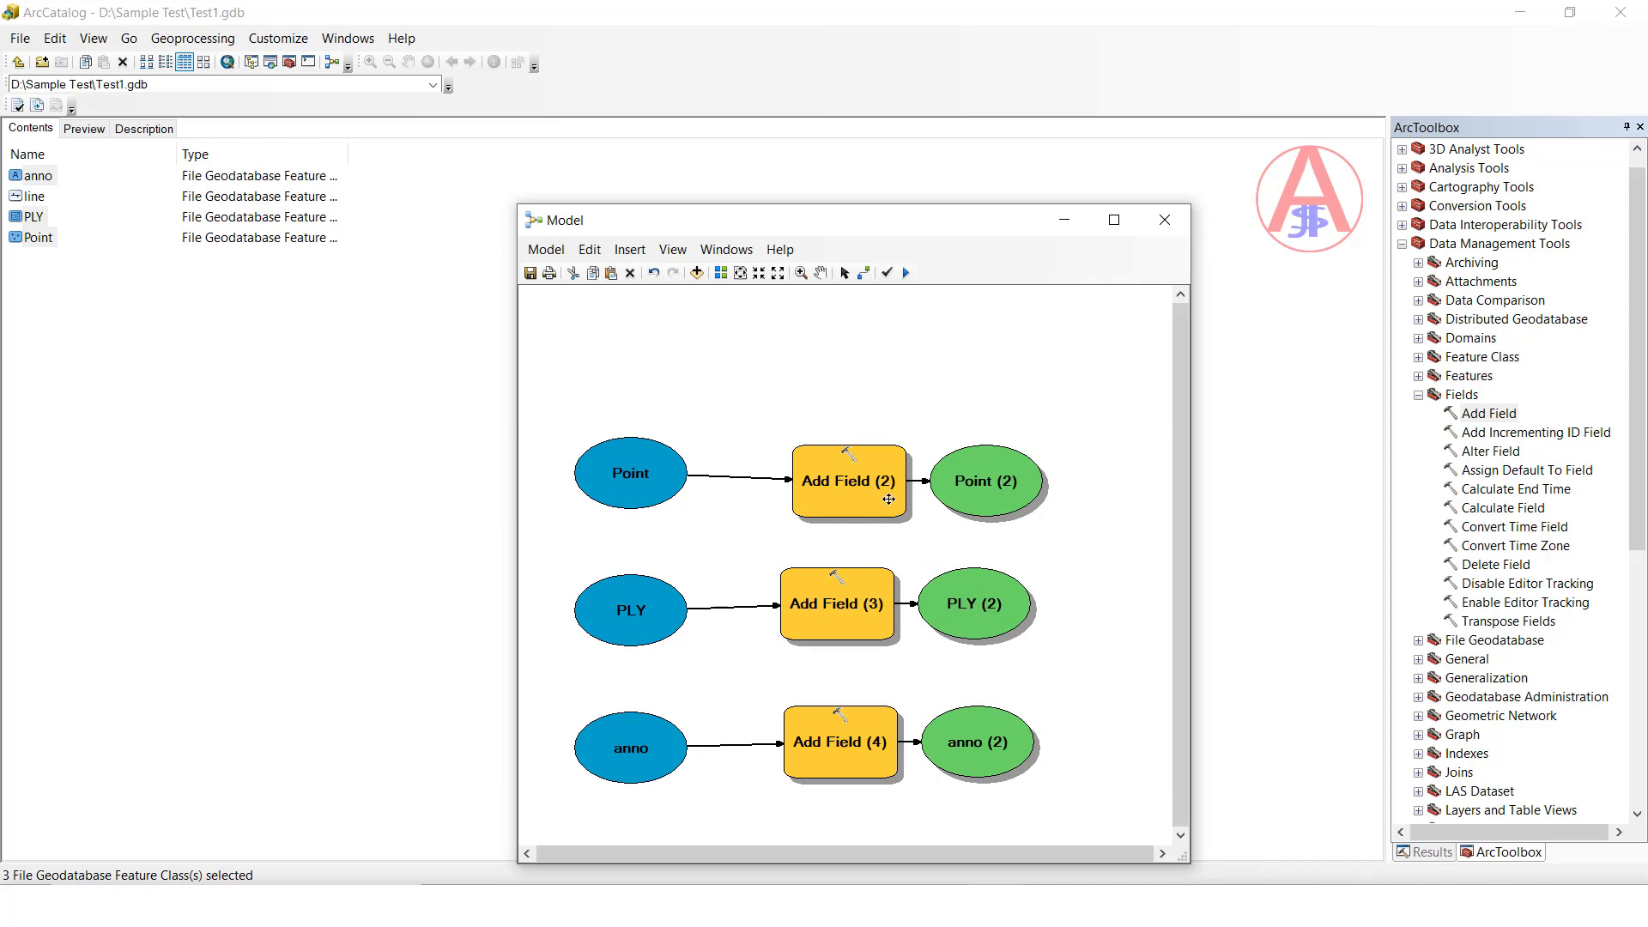
{"action": "double_click", "coordinate": [31, 218]}
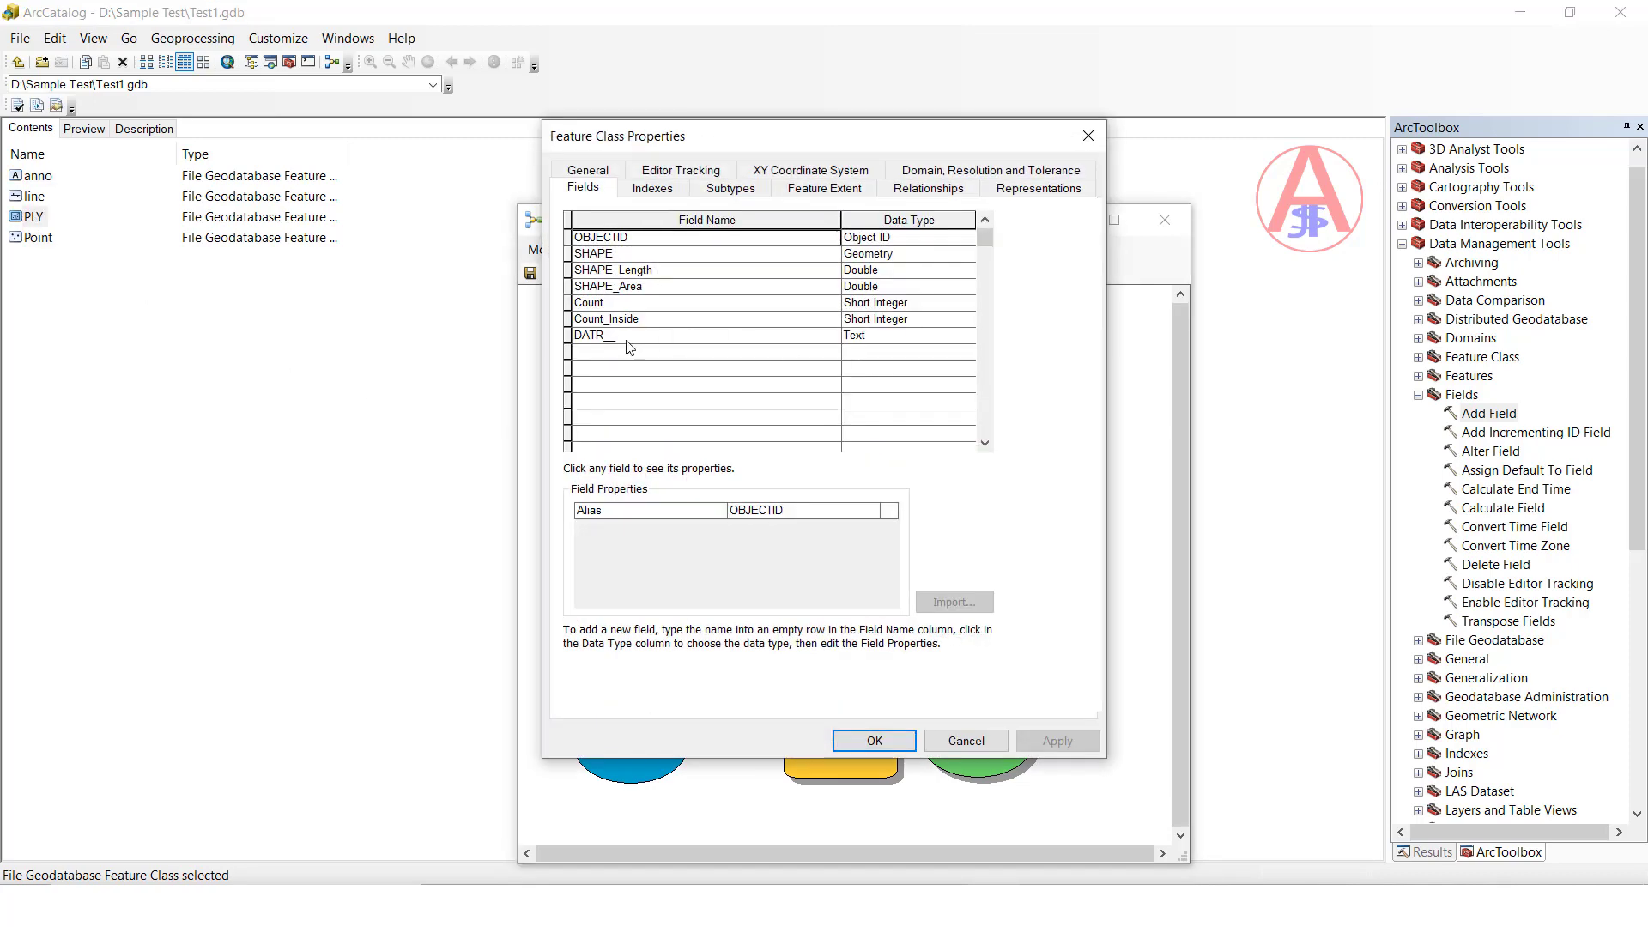
{"action": "left_click", "coordinate": [1087, 135]}
{"action": "double_click", "coordinate": [33, 238]}
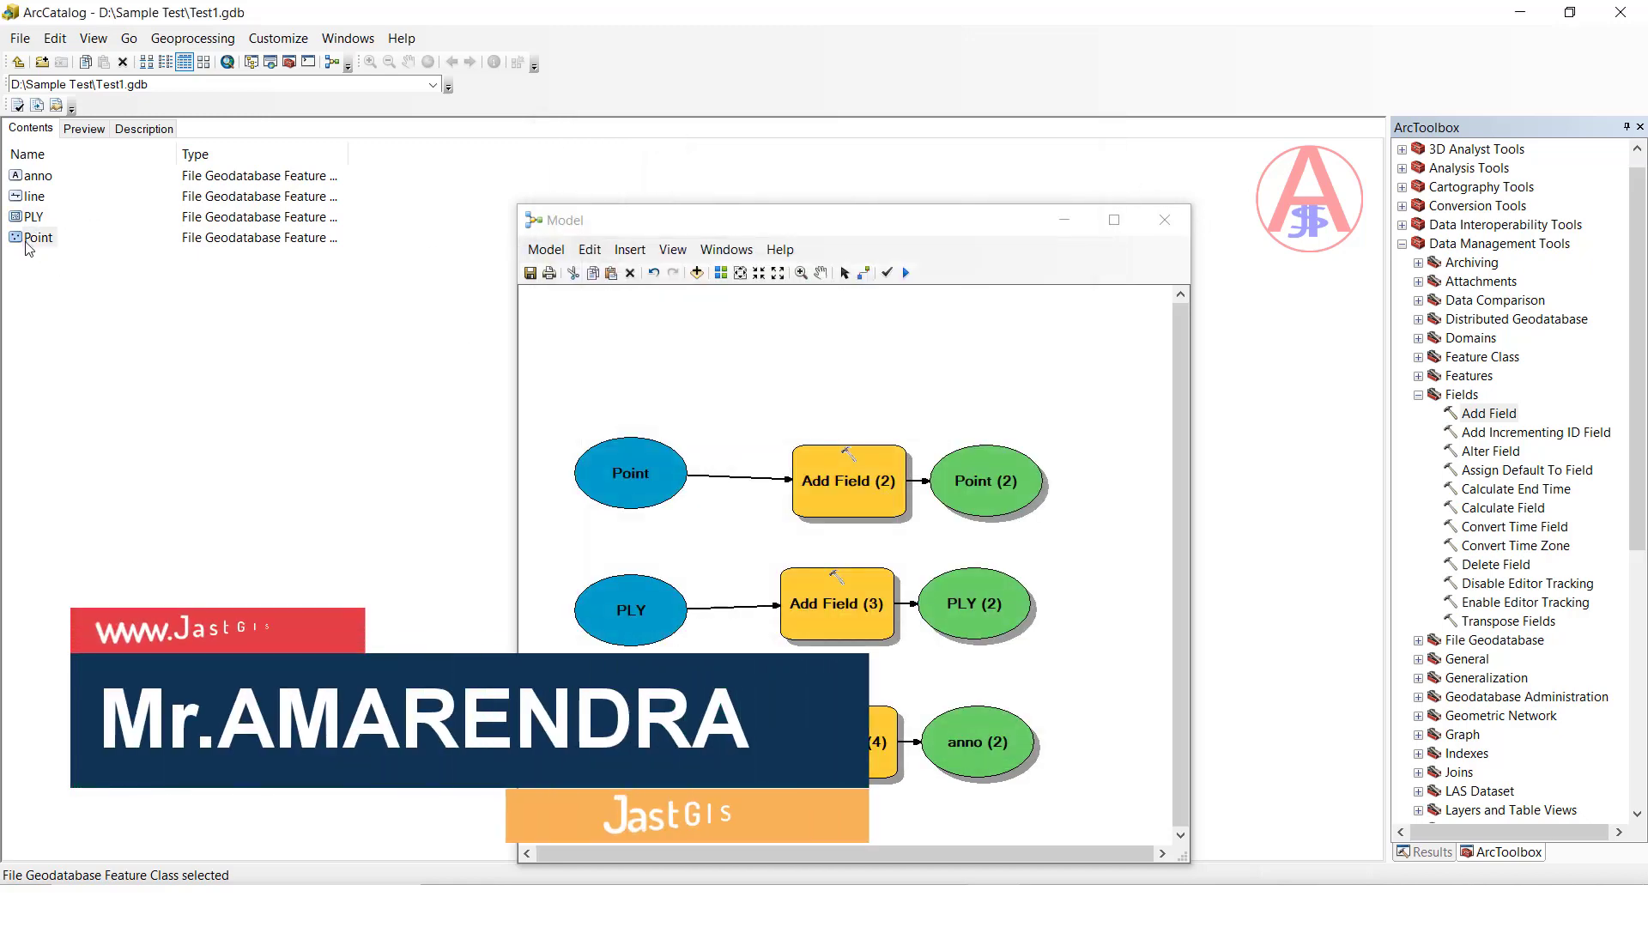
{"action": "left_click", "coordinate": [629, 401]}
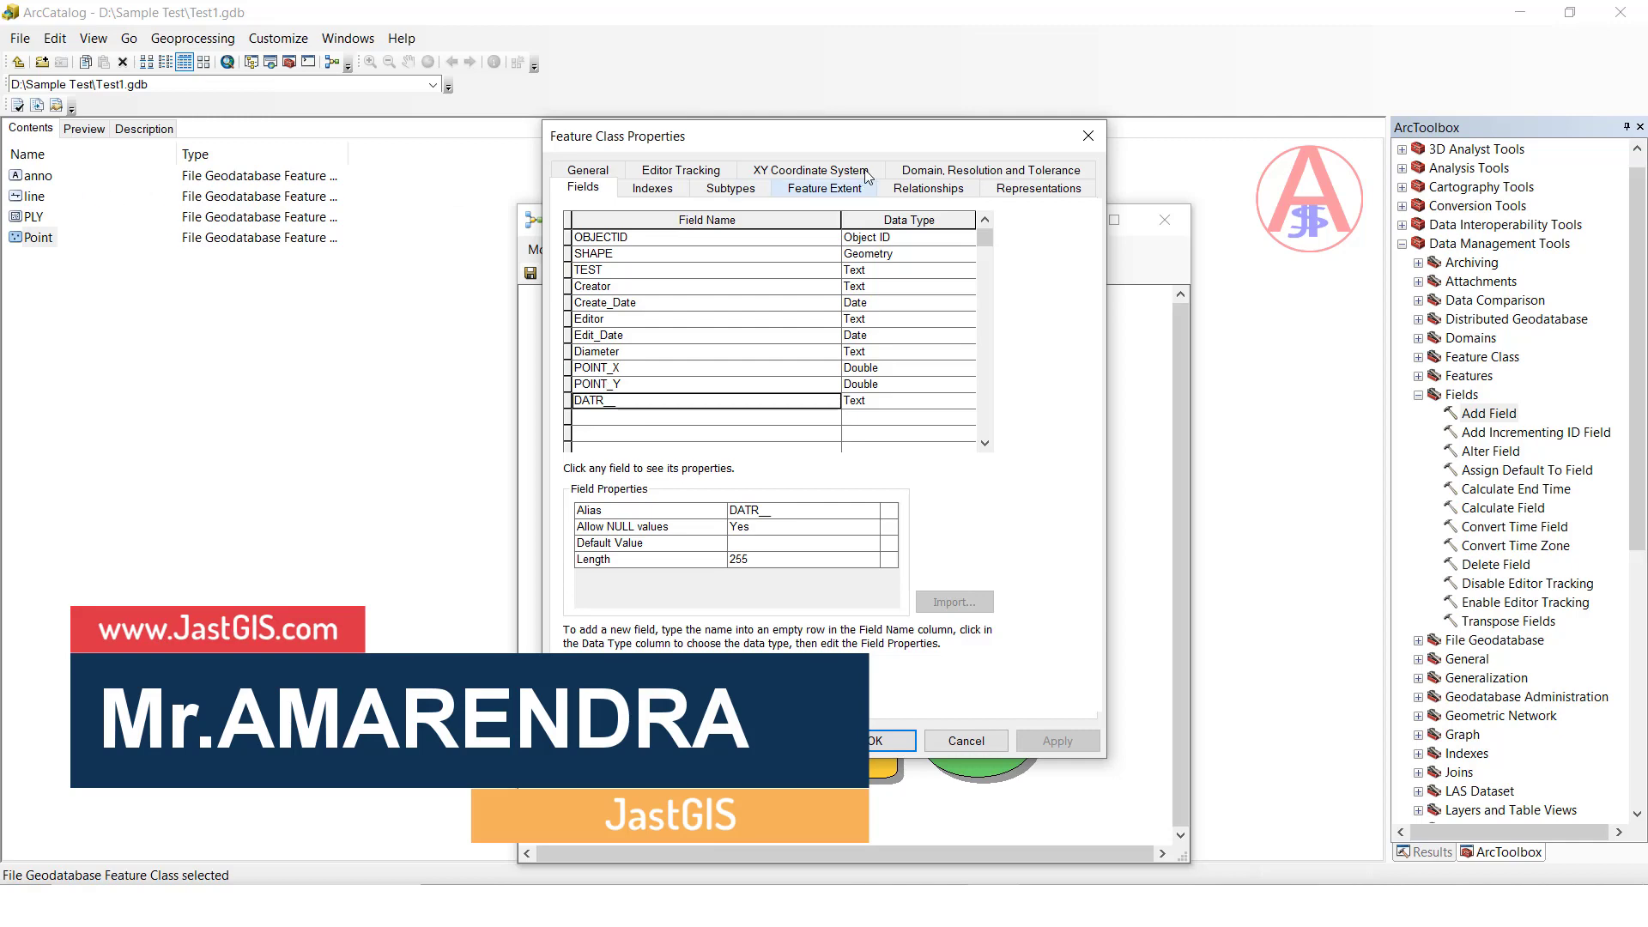
{"action": "left_click", "coordinate": [1088, 136]}
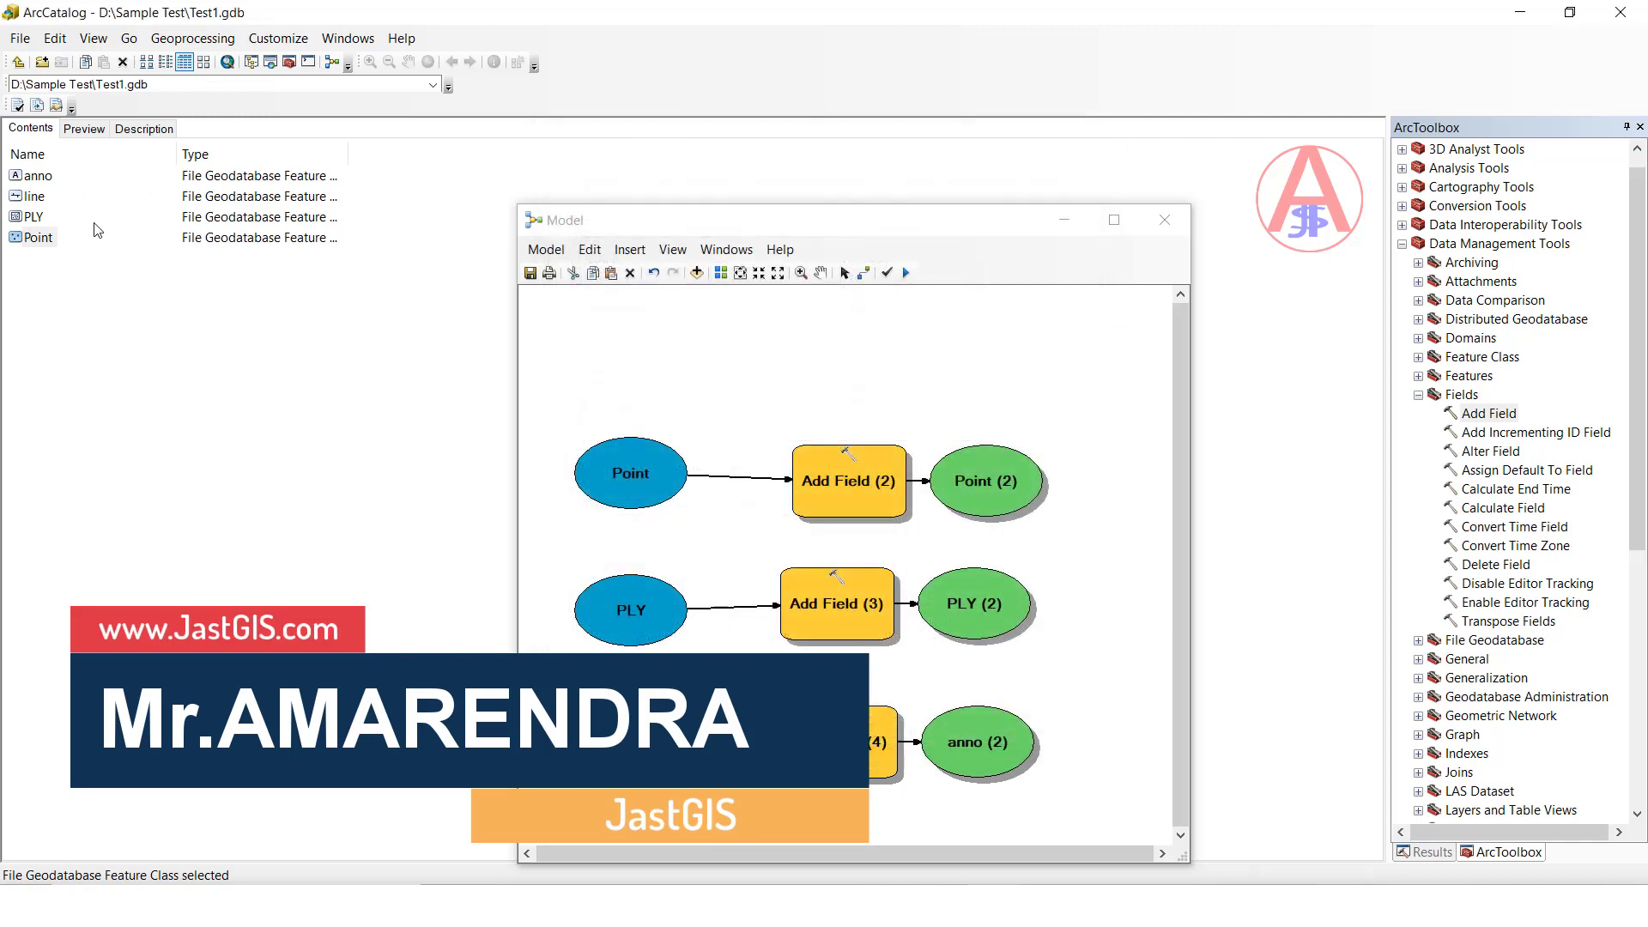
{"action": "double_click", "coordinate": [39, 176]}
{"action": "scroll", "coordinate": [623, 431], "scroll_direction": "down", "scroll_amount": 5}
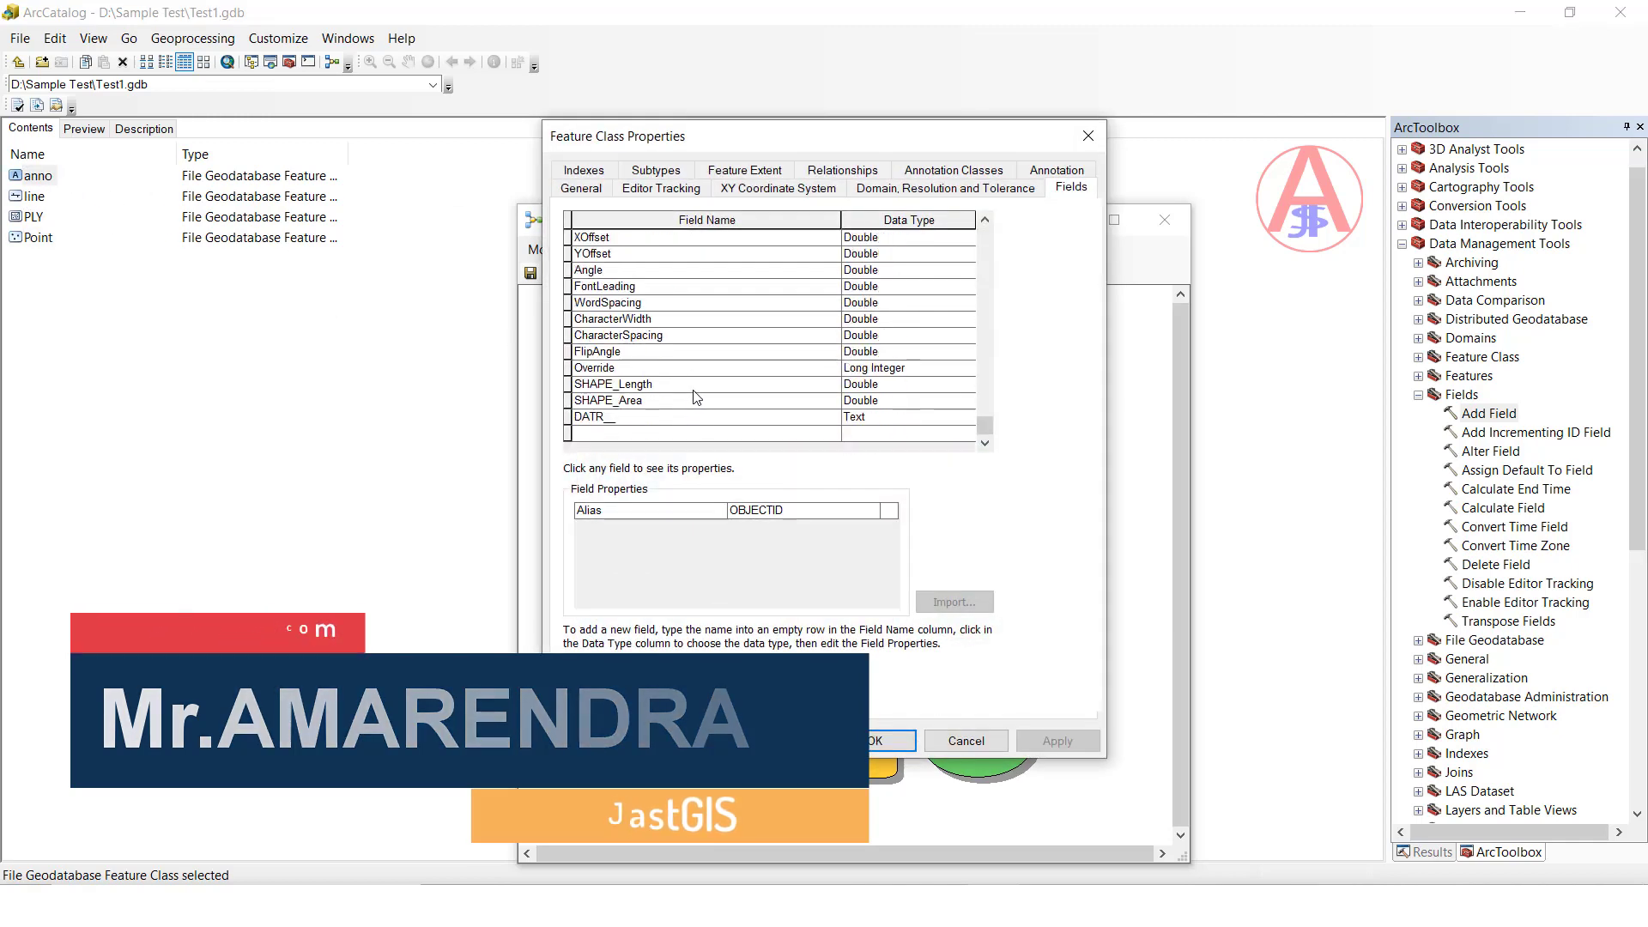
{"action": "left_click", "coordinate": [622, 419]}
{"action": "left_click", "coordinate": [1088, 136]}
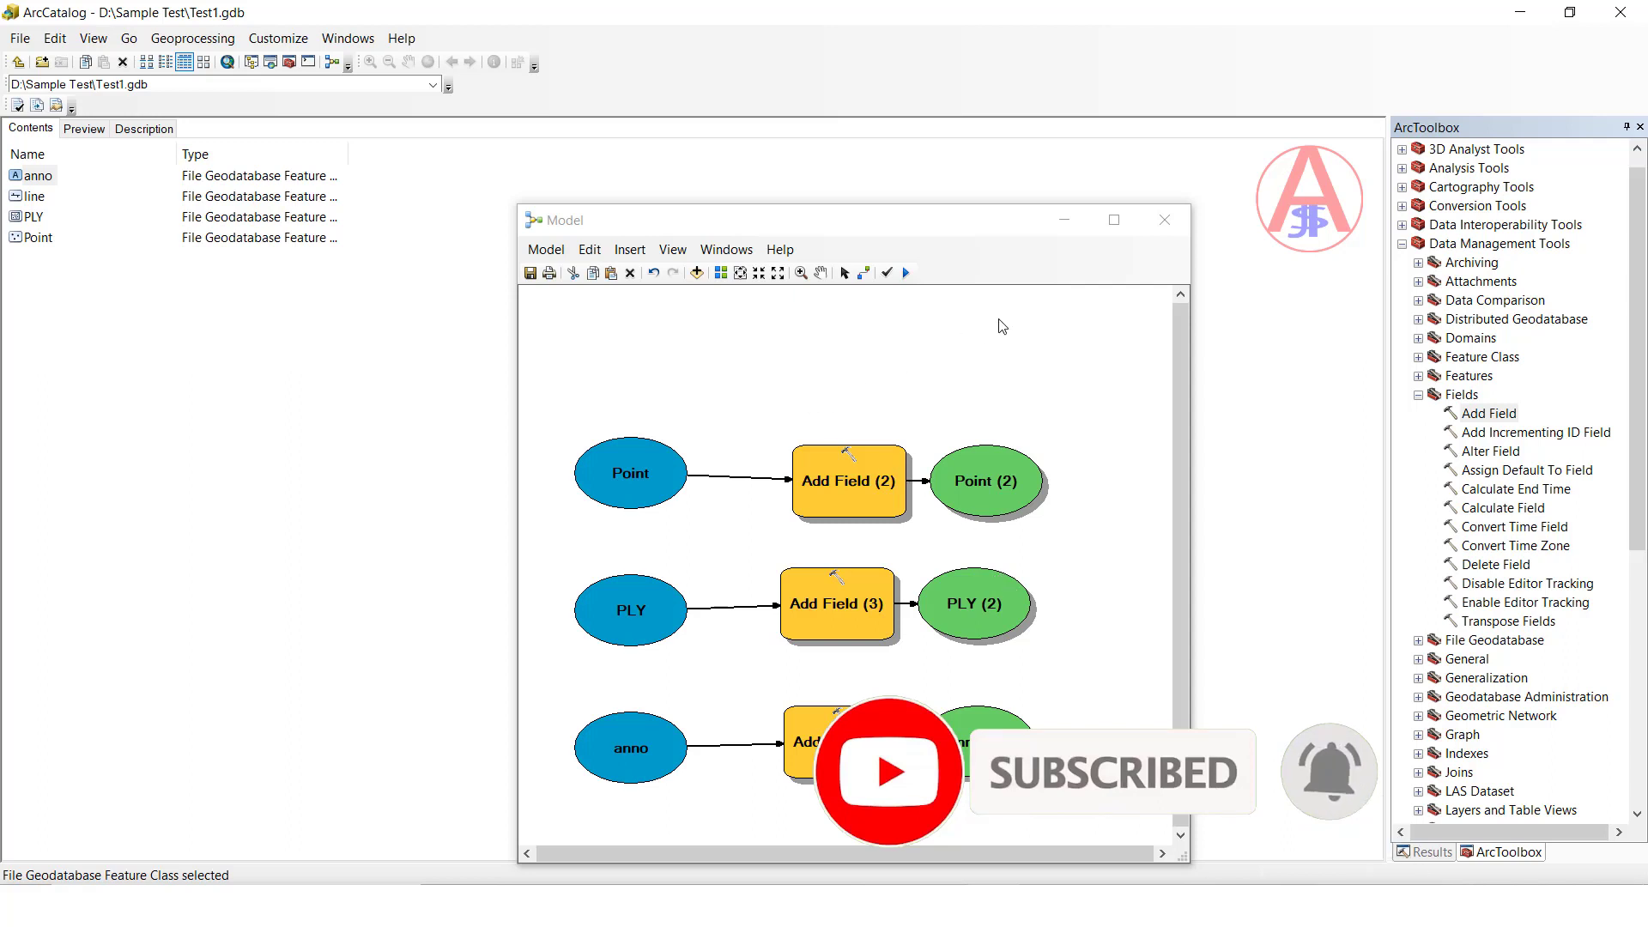
Step: Discard the model without saving and open the standalone ArcToolbox Add Field tool
{"action": "left_click", "coordinate": [1165, 223]}
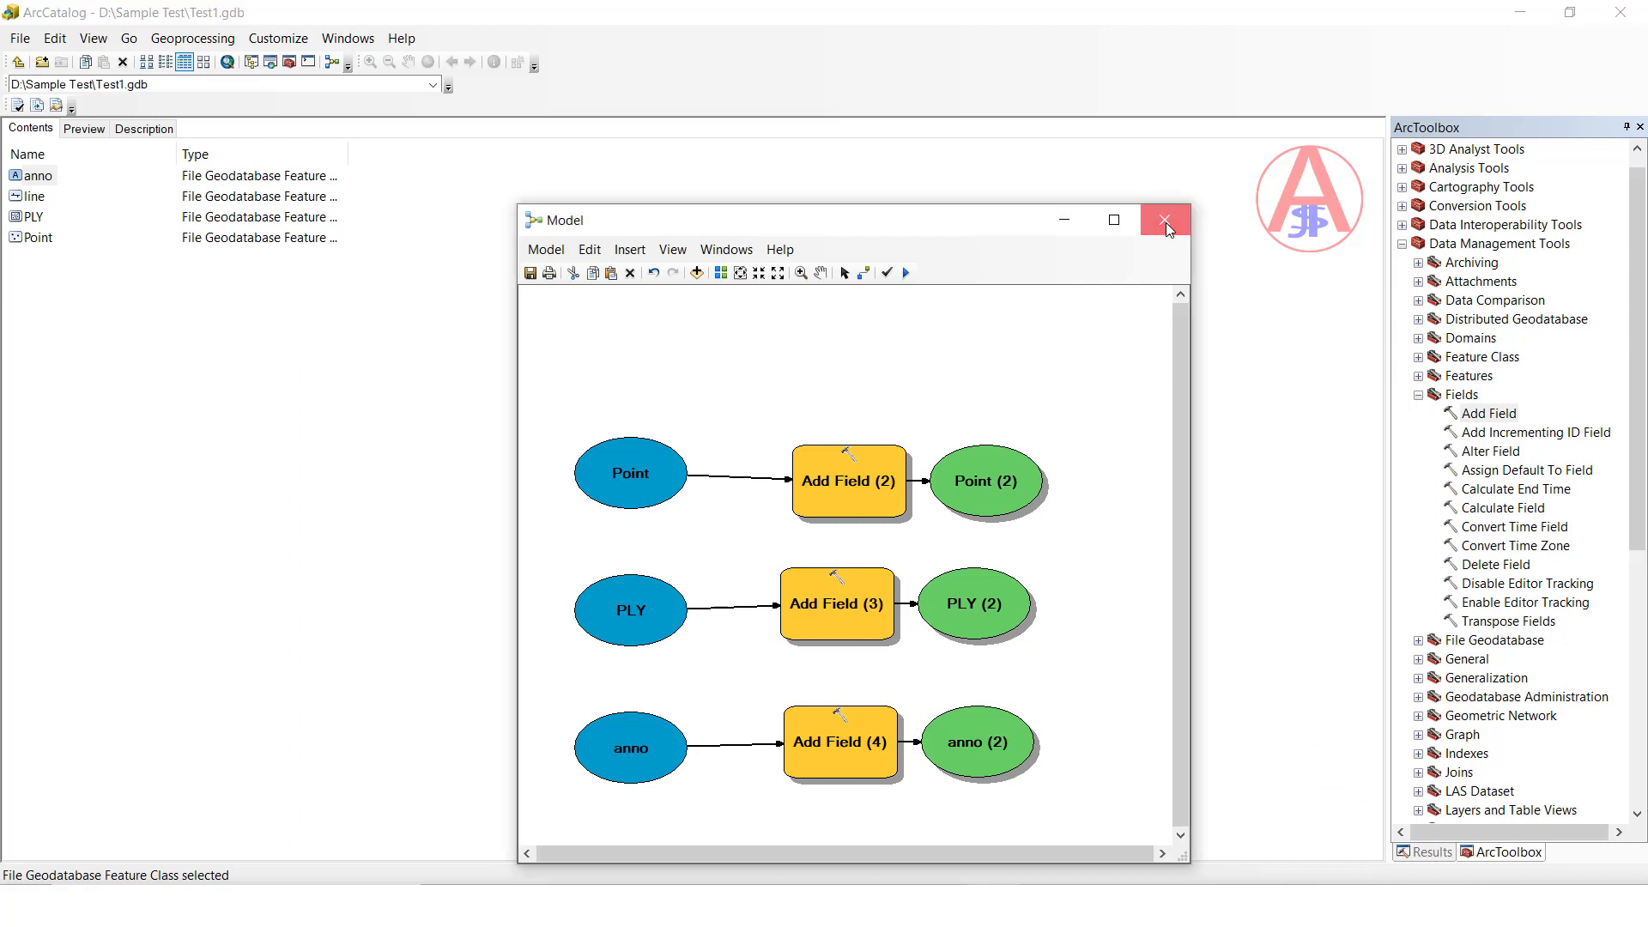
{"action": "left_click", "coordinate": [894, 541]}
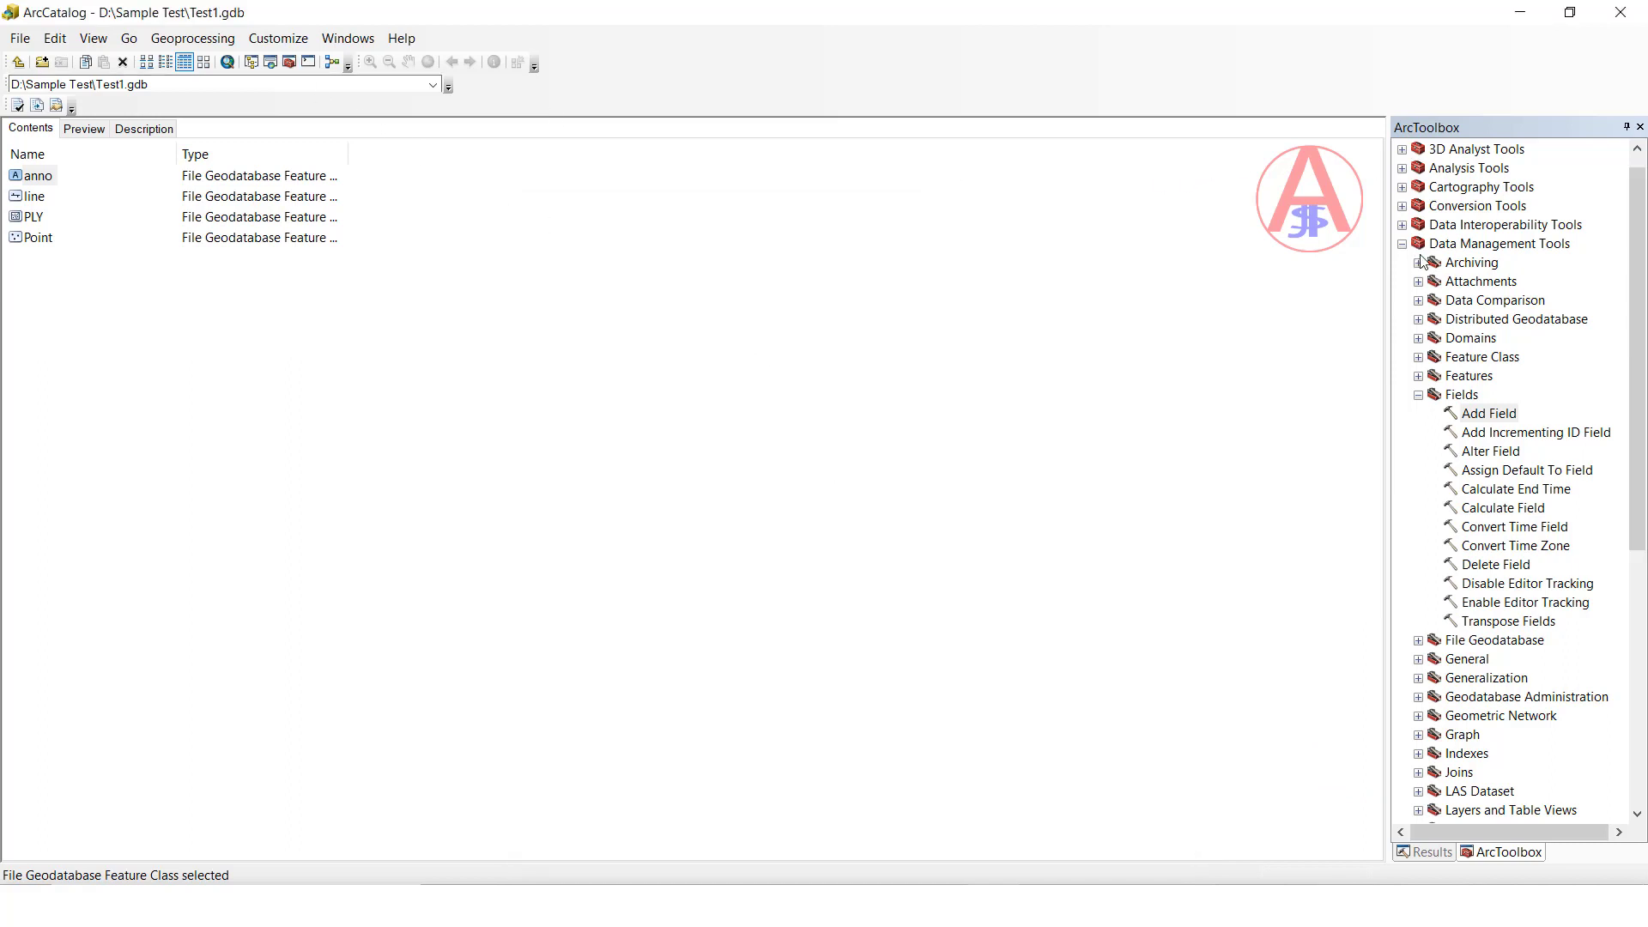
{"action": "left_click", "coordinate": [1471, 246]}
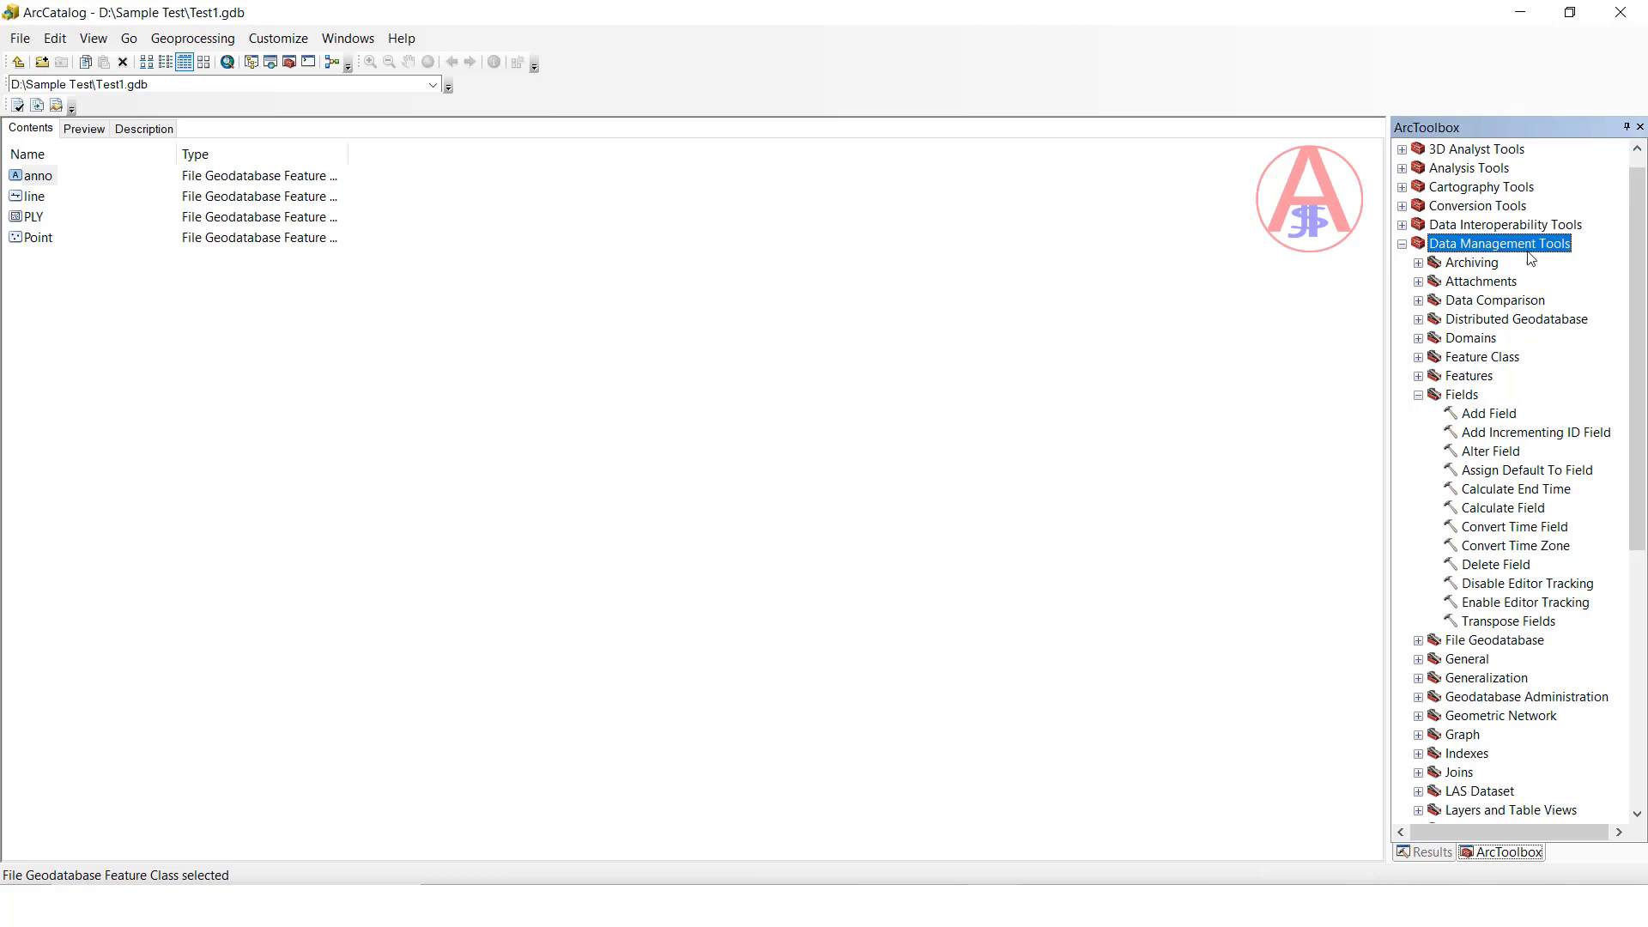
{"action": "left_click", "coordinate": [1487, 415]}
{"action": "double_click", "coordinate": [1488, 420]}
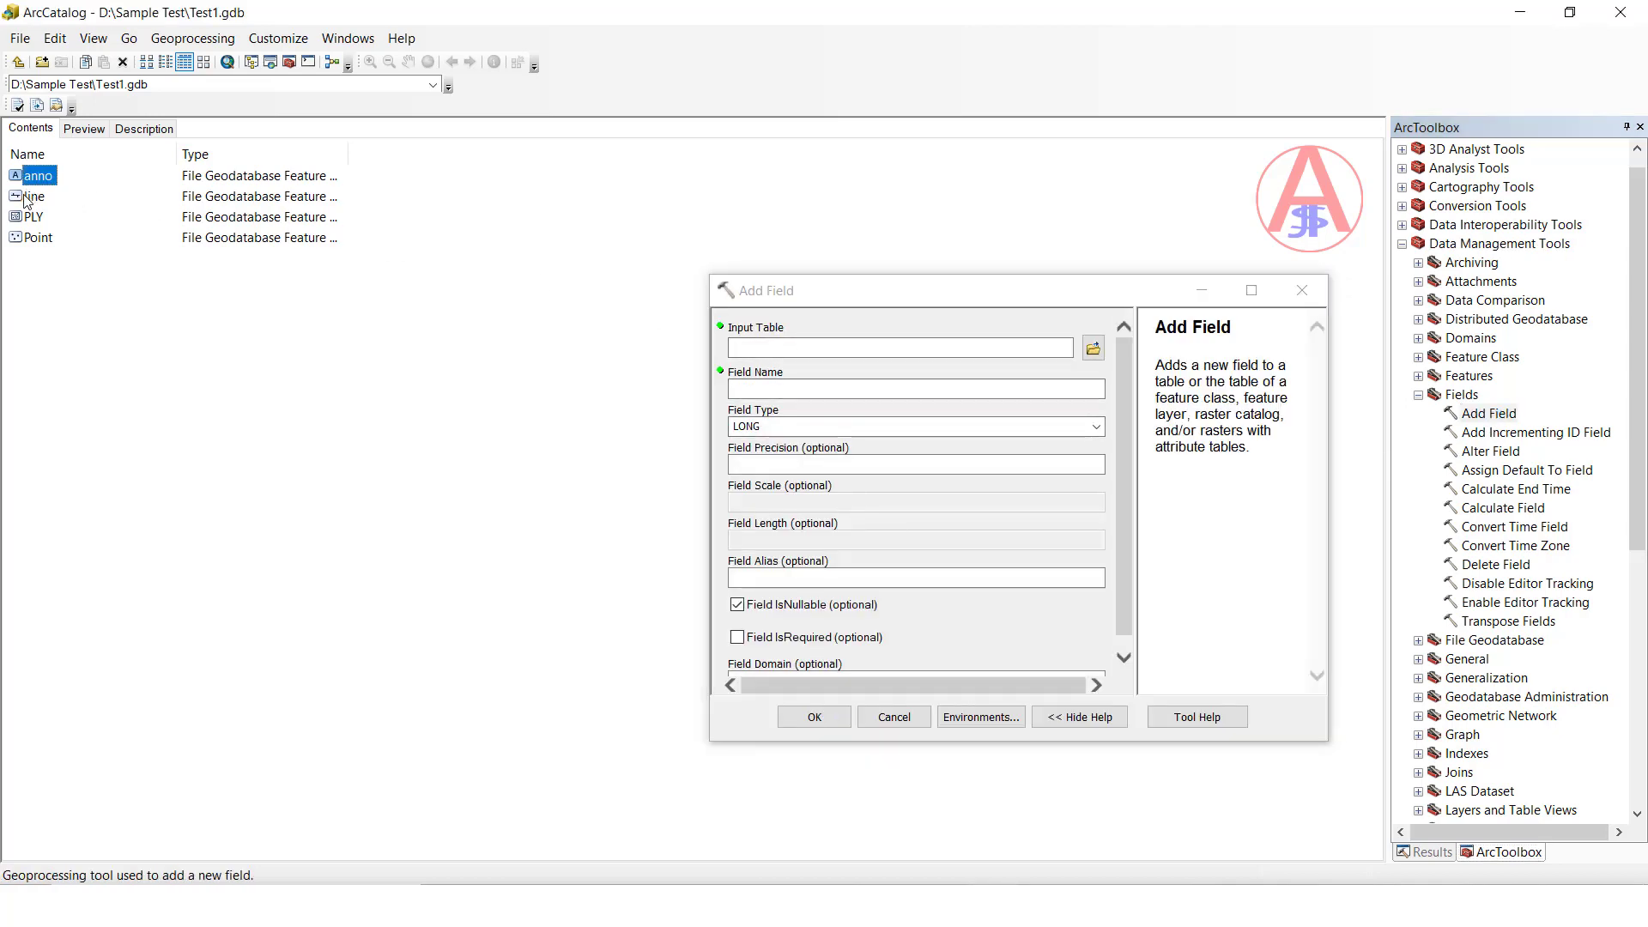
Step: Set line as the Input Table with a new TEXT field named 123_123
{"action": "double_click", "coordinate": [28, 196]}
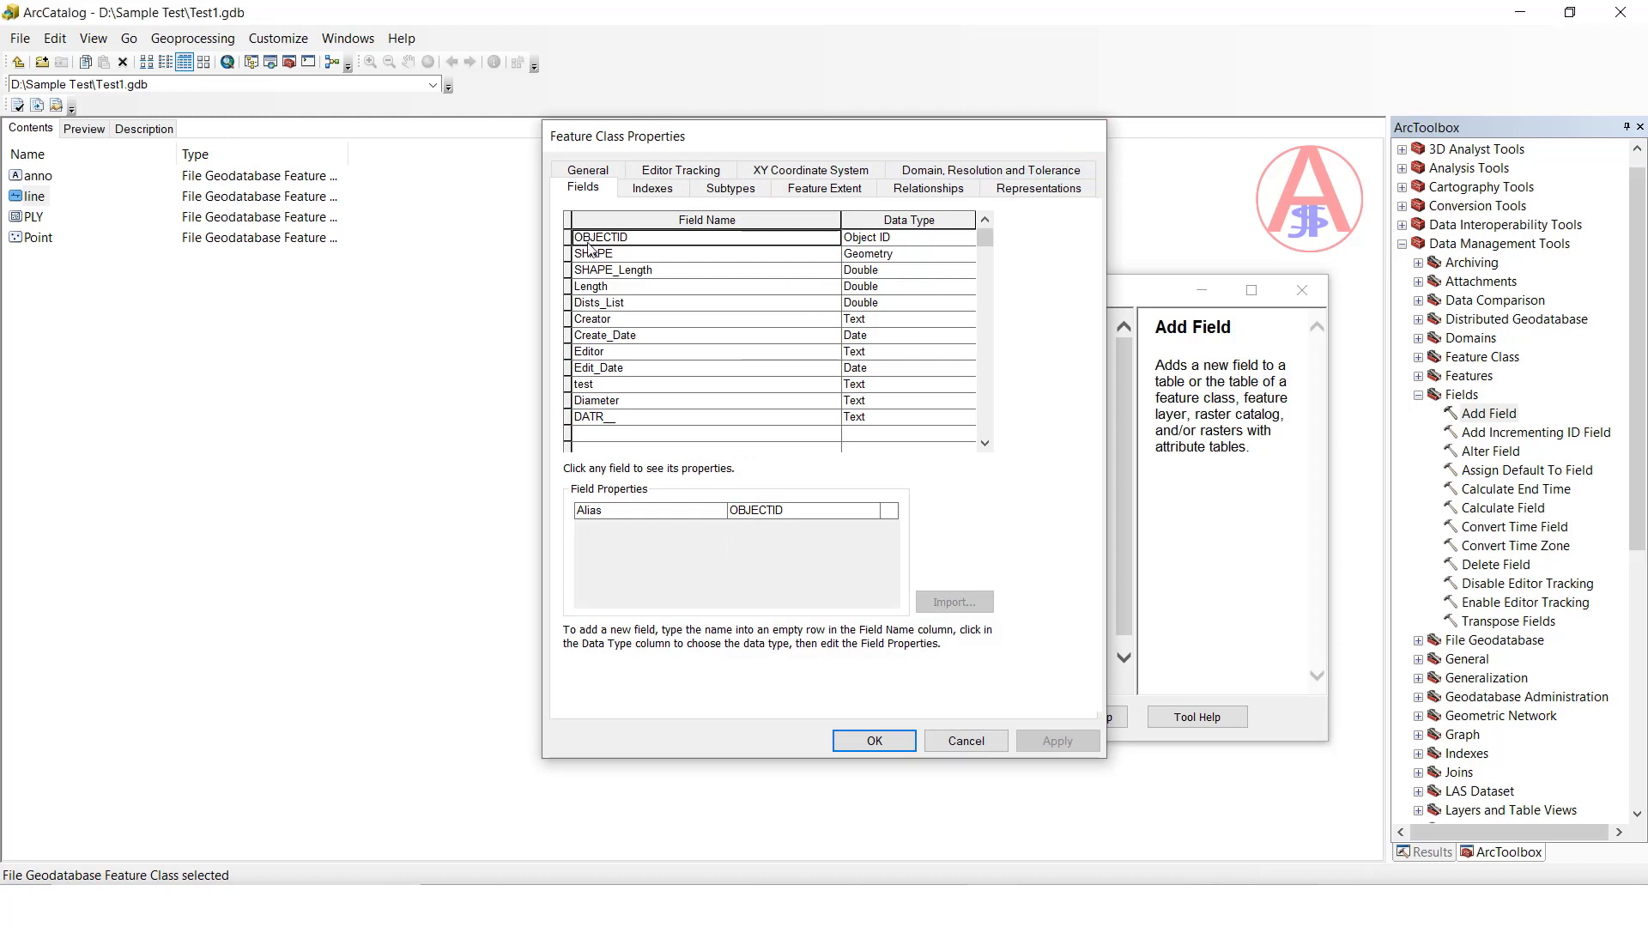
{"action": "left_click", "coordinate": [1089, 135]}
{"action": "left_click_drag", "start_coordinate": [29, 196], "coordinate": [848, 350]}
{"action": "left_click", "coordinate": [1124, 557]}
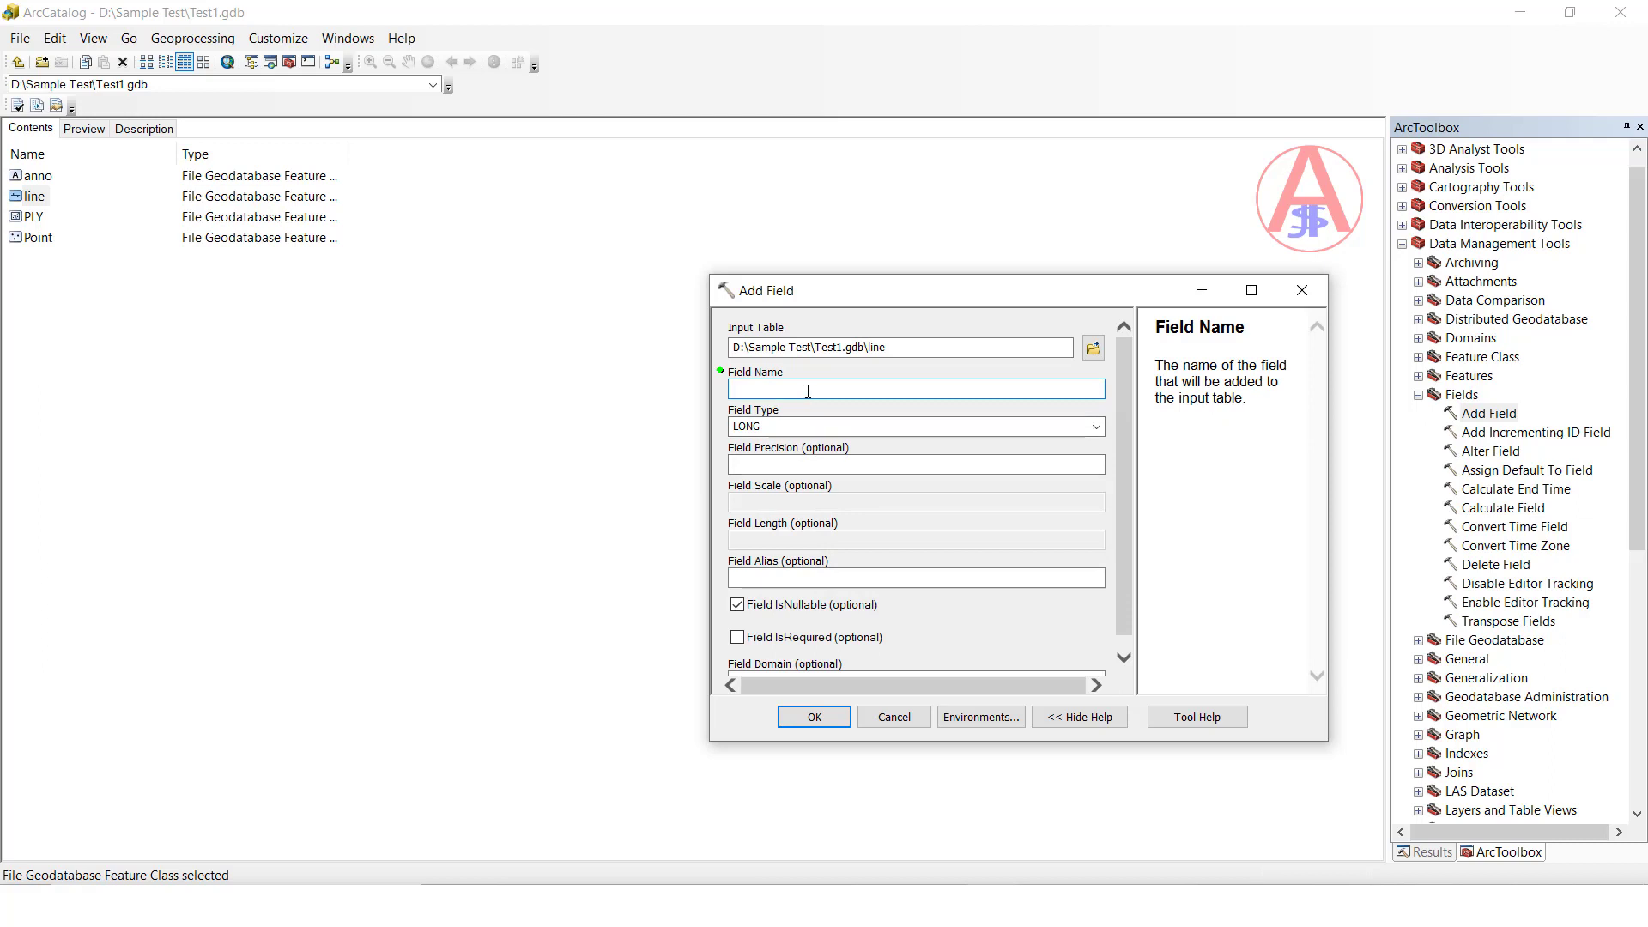
{"action": "type", "text": "!23_123"}
{"action": "left_click", "coordinate": [1097, 427]}
{"action": "left_click", "coordinate": [765, 440]}
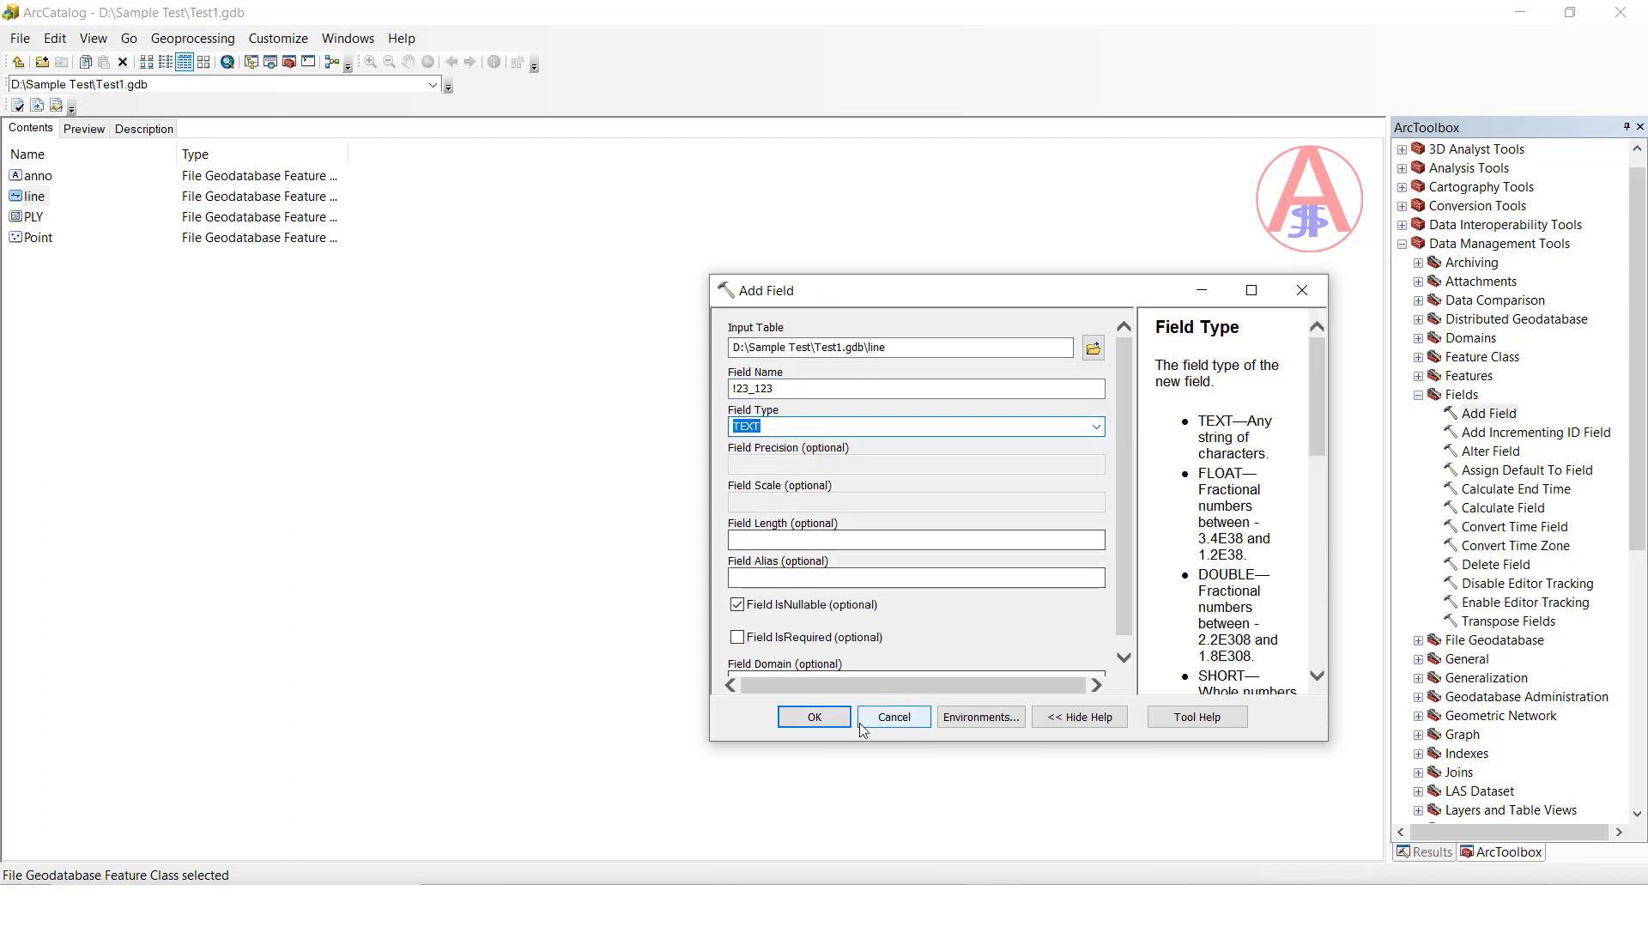
Step: Run Add Field and confirm line's field list shows the new text field F_23_123
{"action": "left_click", "coordinate": [815, 716]}
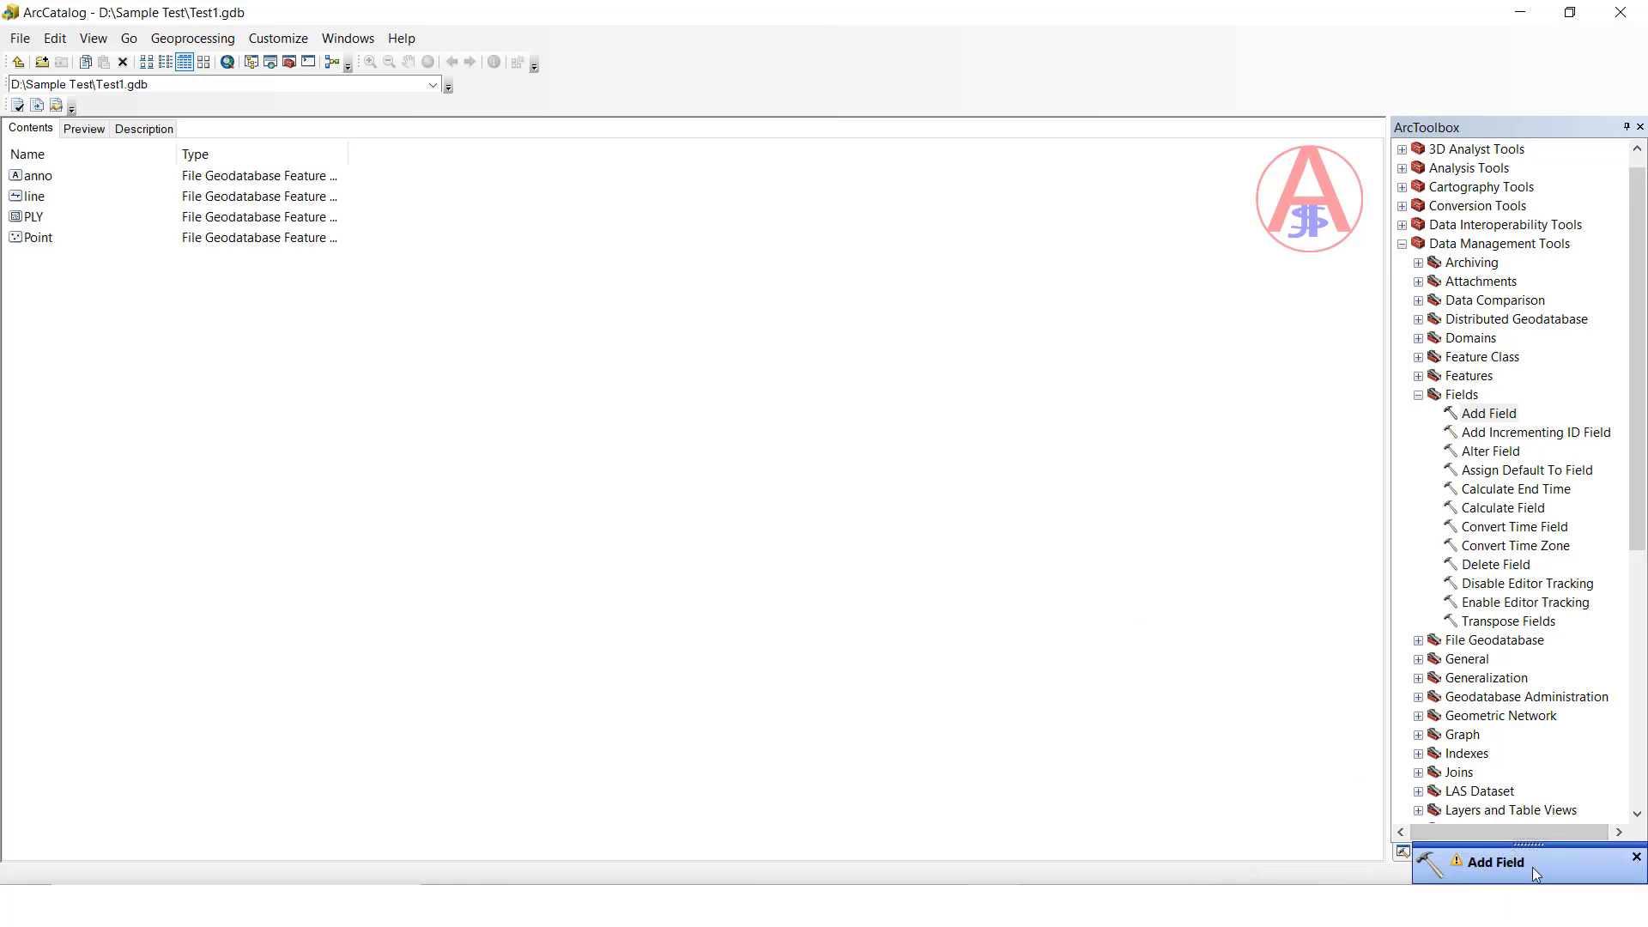
{"action": "double_click", "coordinate": [26, 196]}
{"action": "scroll", "coordinate": [699, 349], "scroll_direction": "down", "scroll_amount": 3}
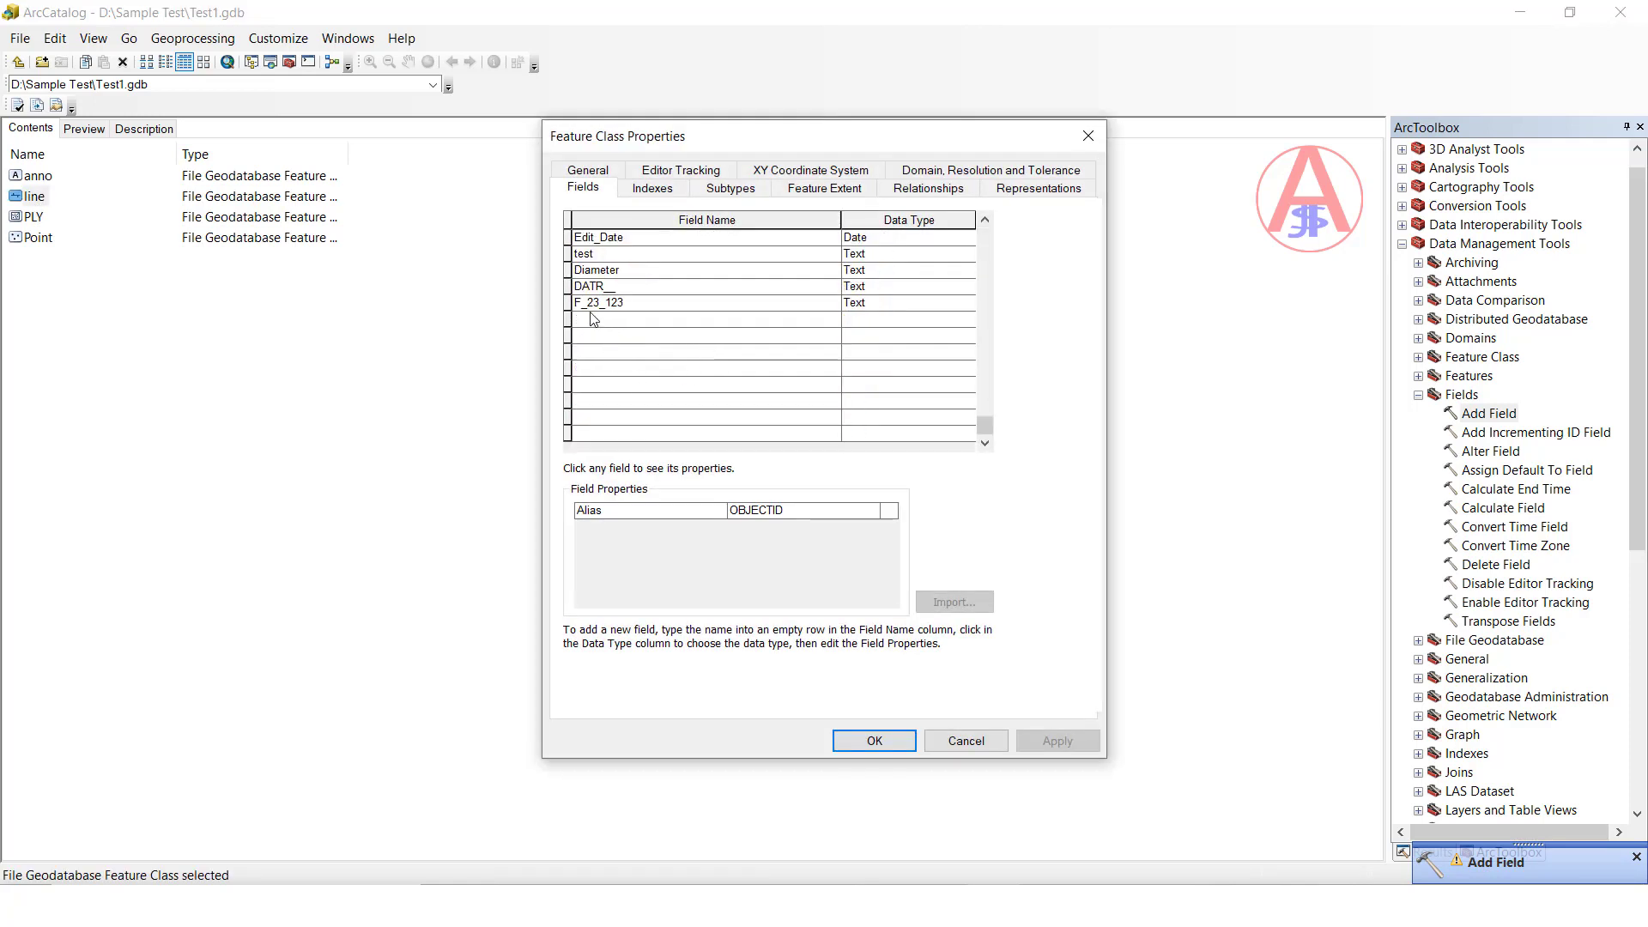
{"action": "left_click", "coordinate": [966, 740]}
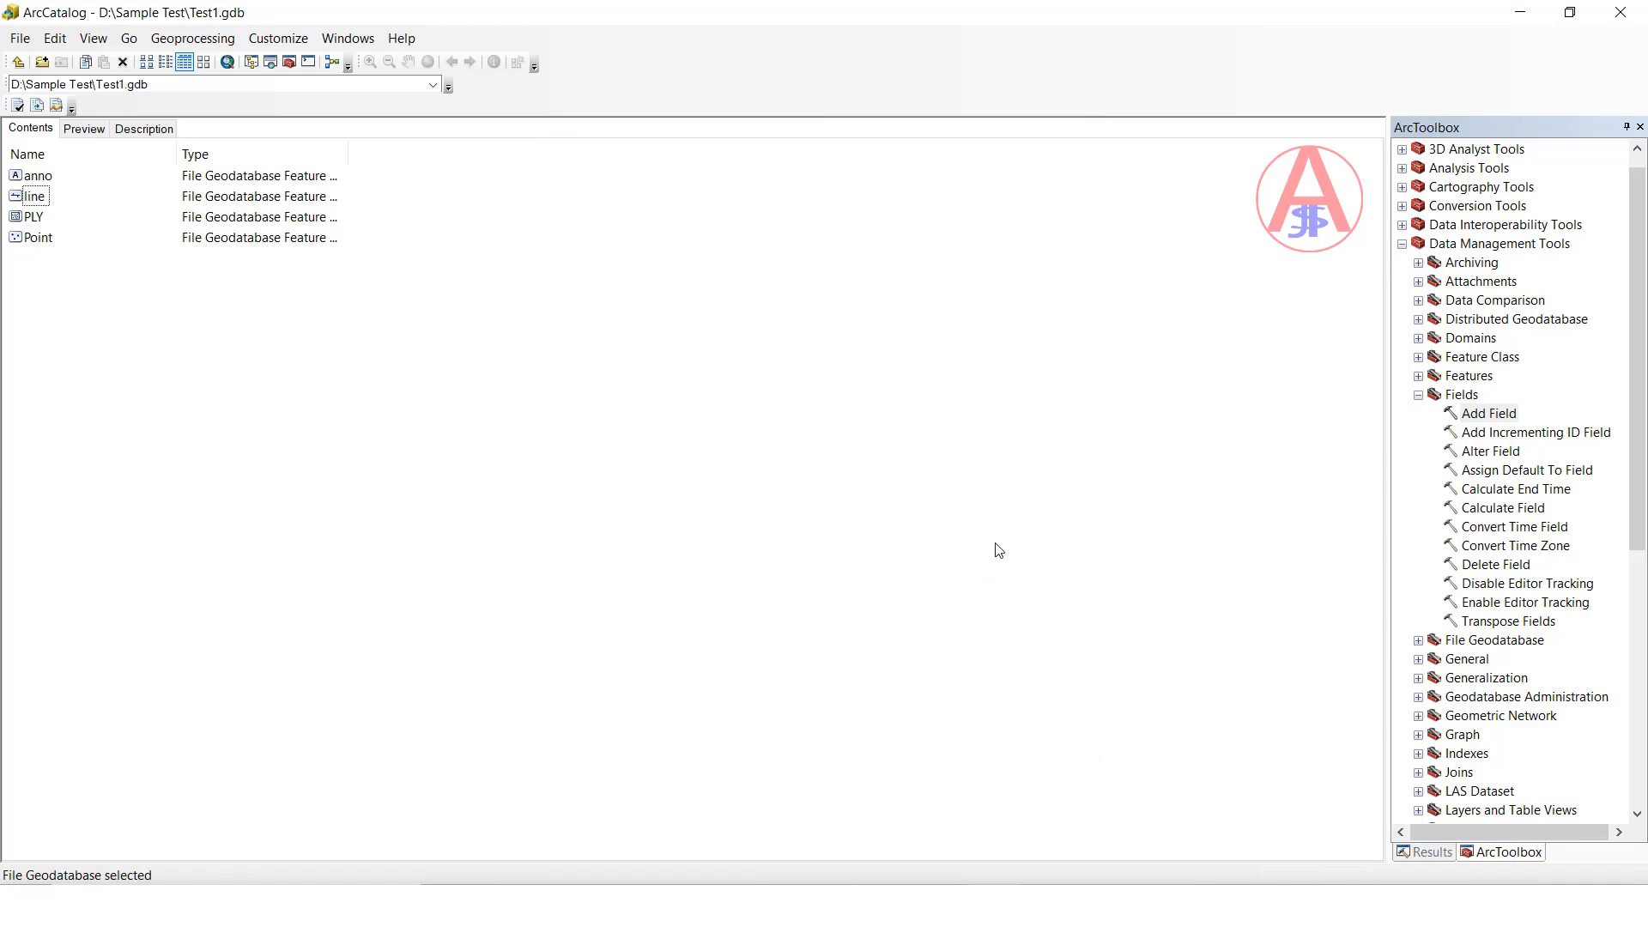
Step: Open batch Add Field and load the PLY, Point and anno feature classes into its grid
{"action": "right_click", "coordinate": [1487, 417]}
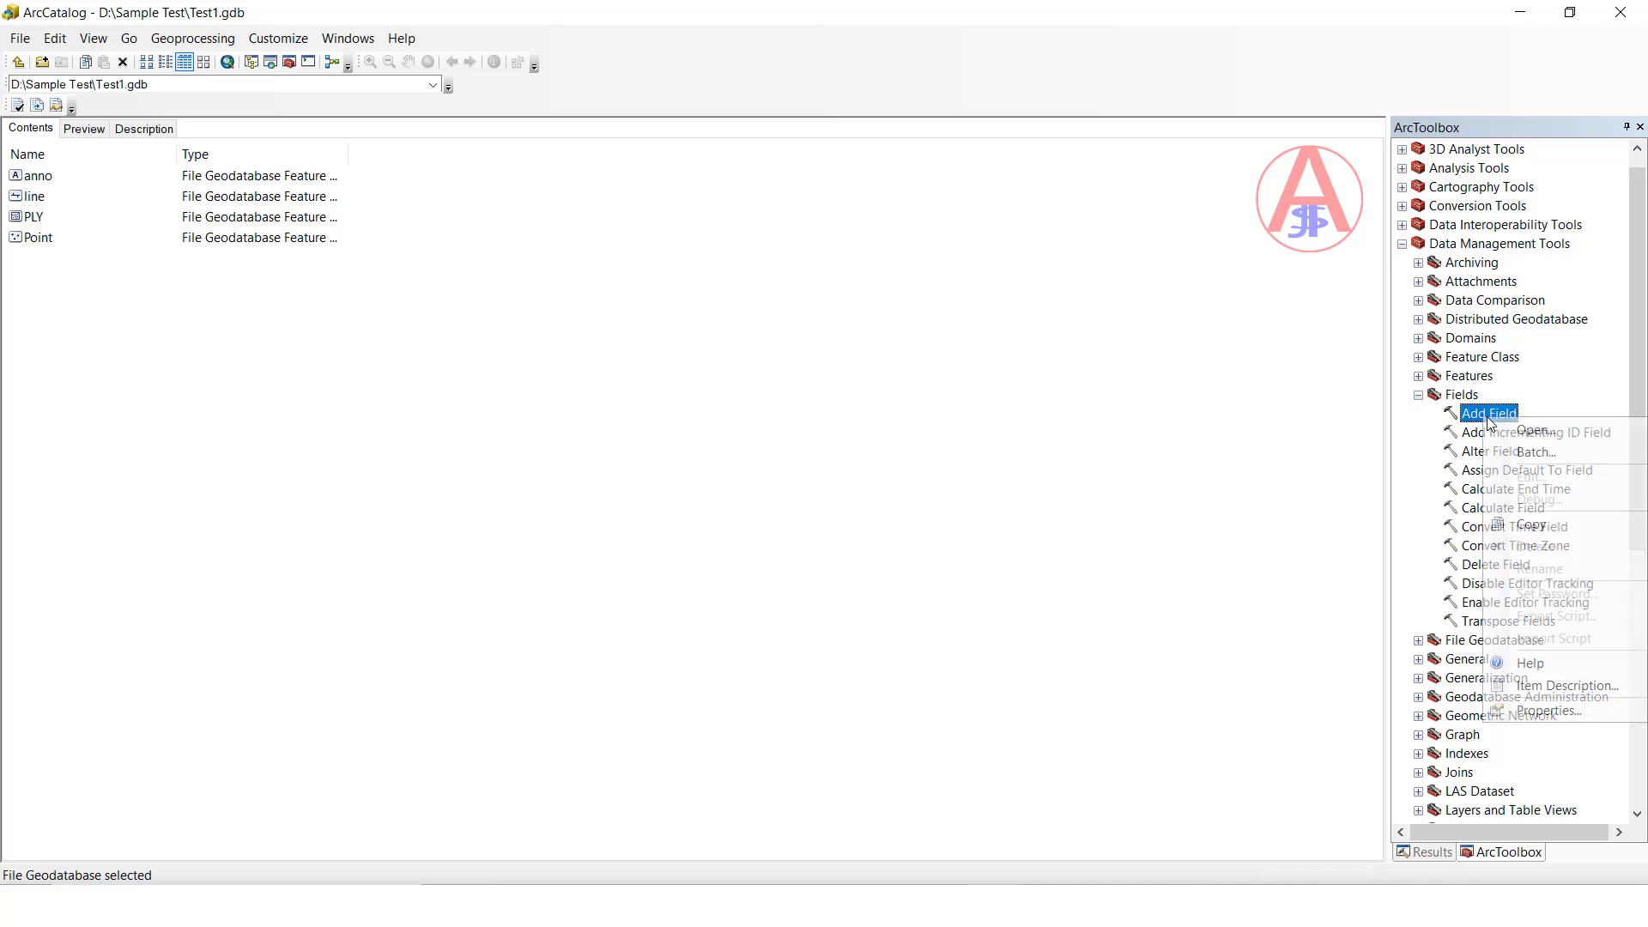
{"action": "left_click", "coordinate": [1528, 453]}
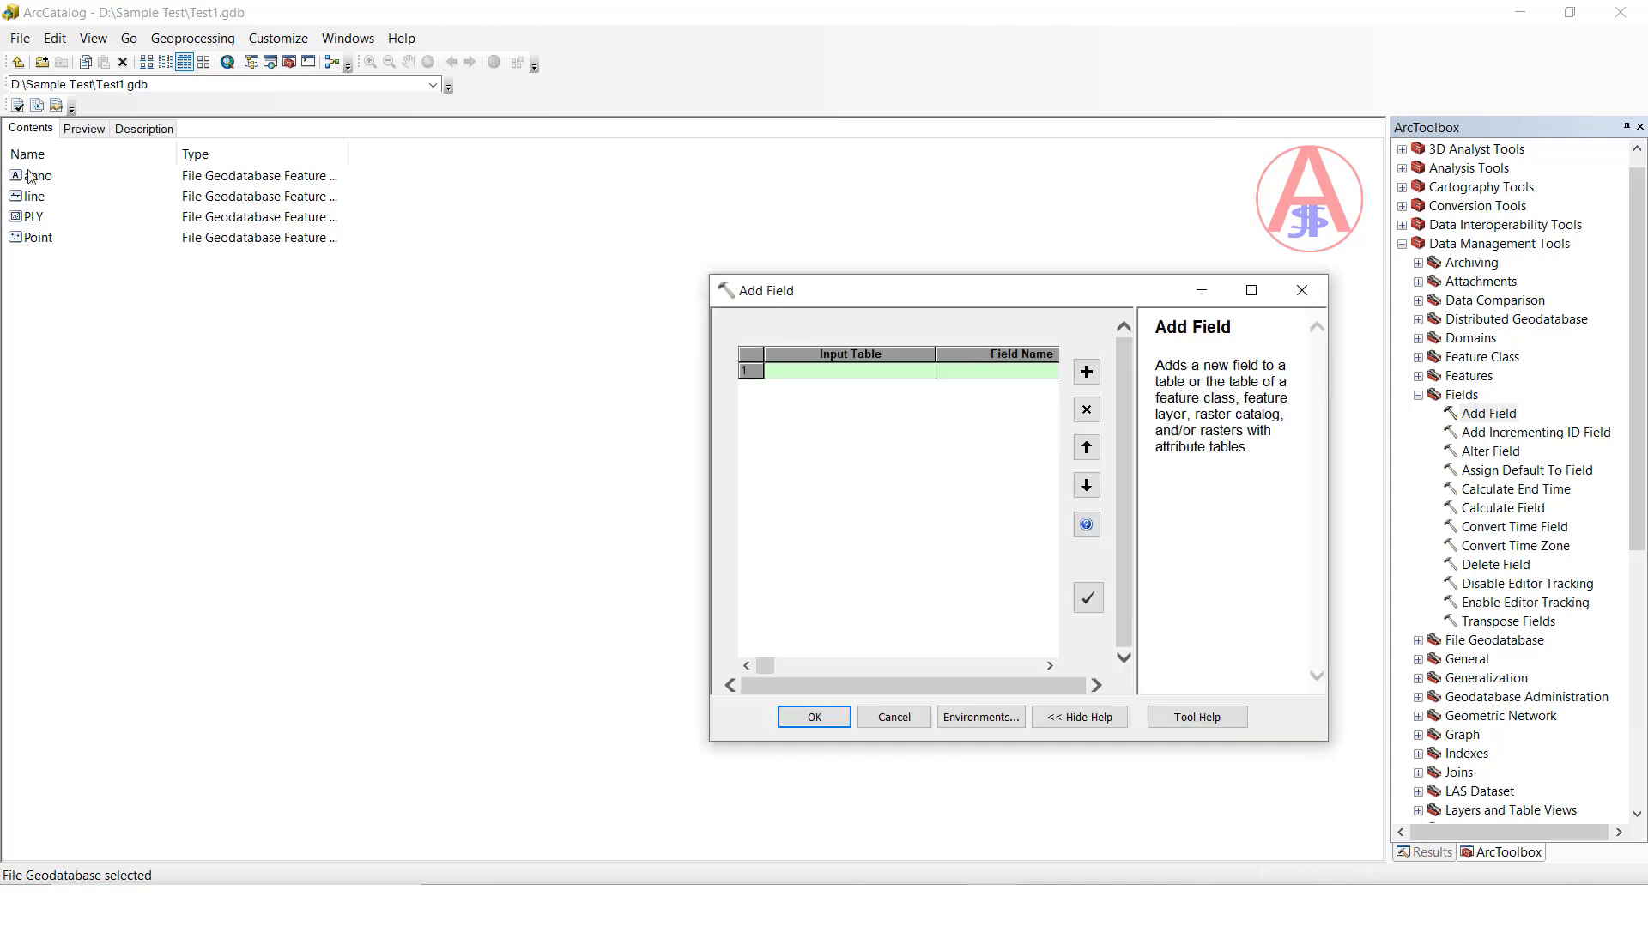
{"action": "left_click", "coordinate": [24, 196]}
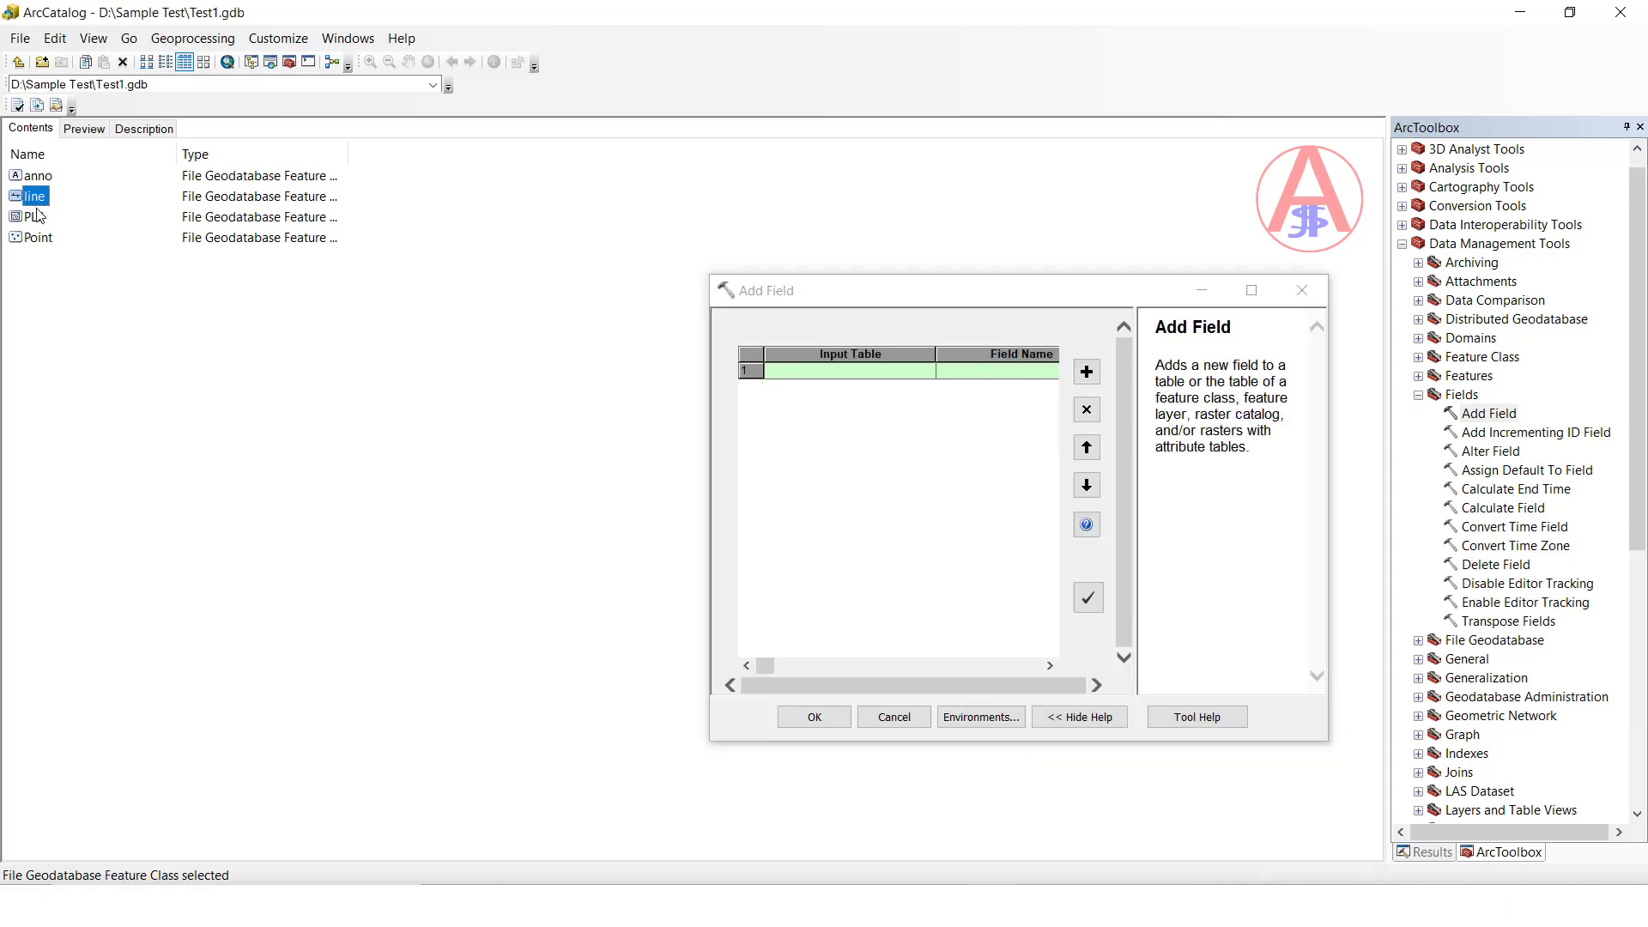
{"action": "left_click", "coordinate": [34, 217]}
{"action": "left_click", "coordinate": [36, 240], "text": "ctrl"}
{"action": "left_click", "coordinate": [43, 184], "text": "ctrl"}
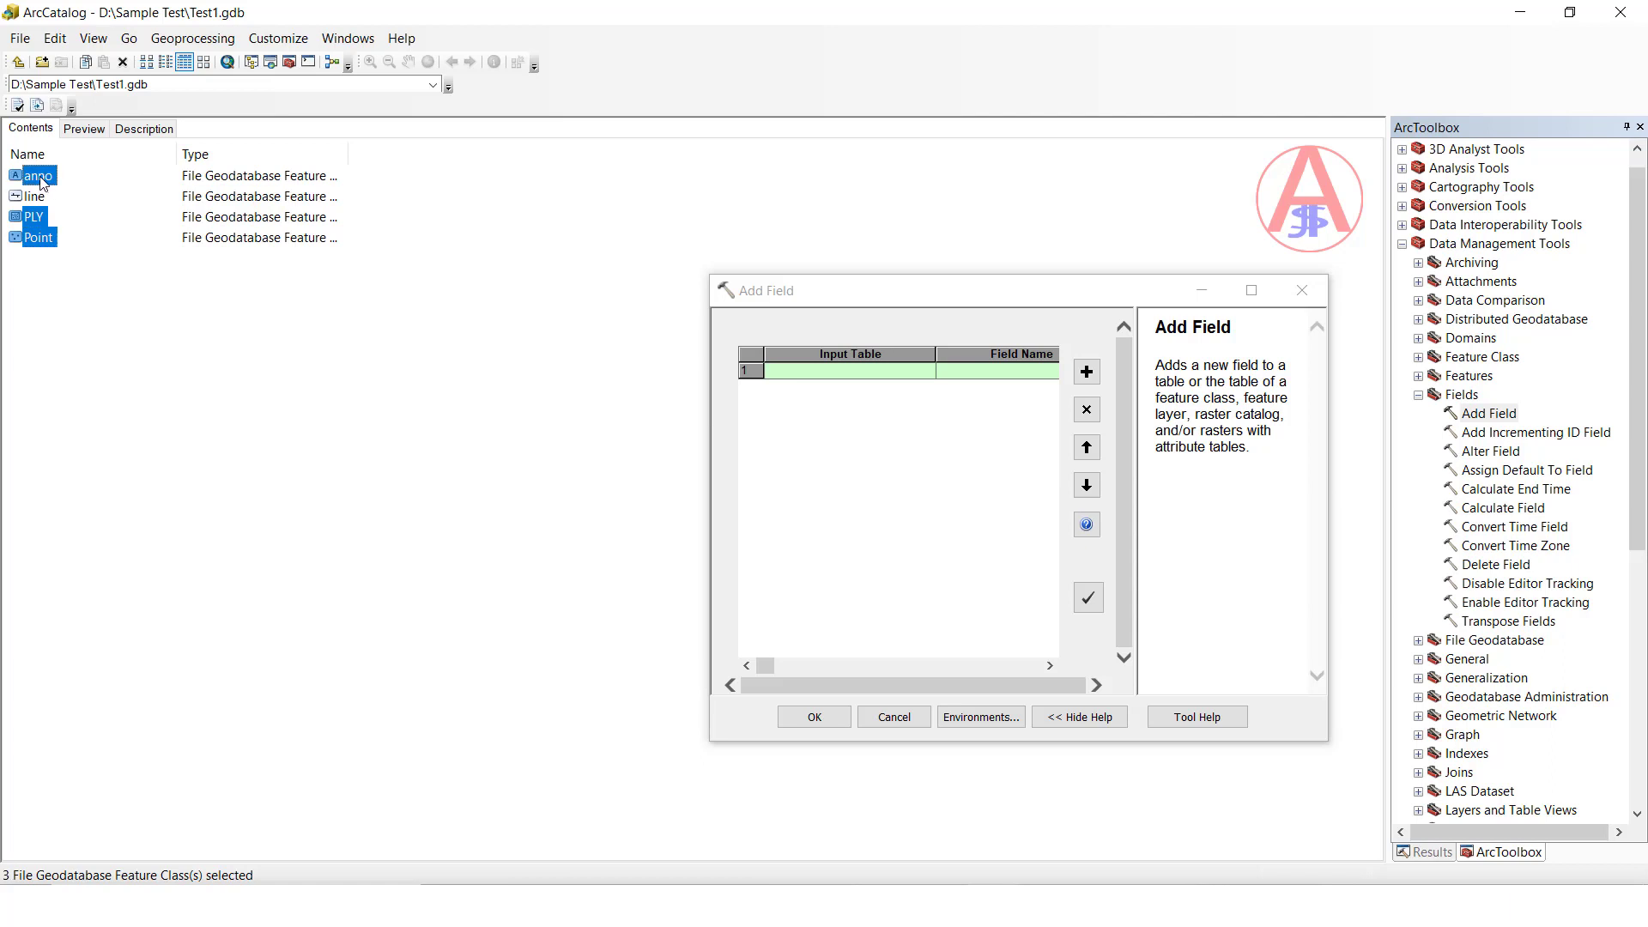
{"action": "left_click_drag", "start_coordinate": [42, 184], "coordinate": [889, 383]}
{"action": "left_click", "coordinate": [973, 375]}
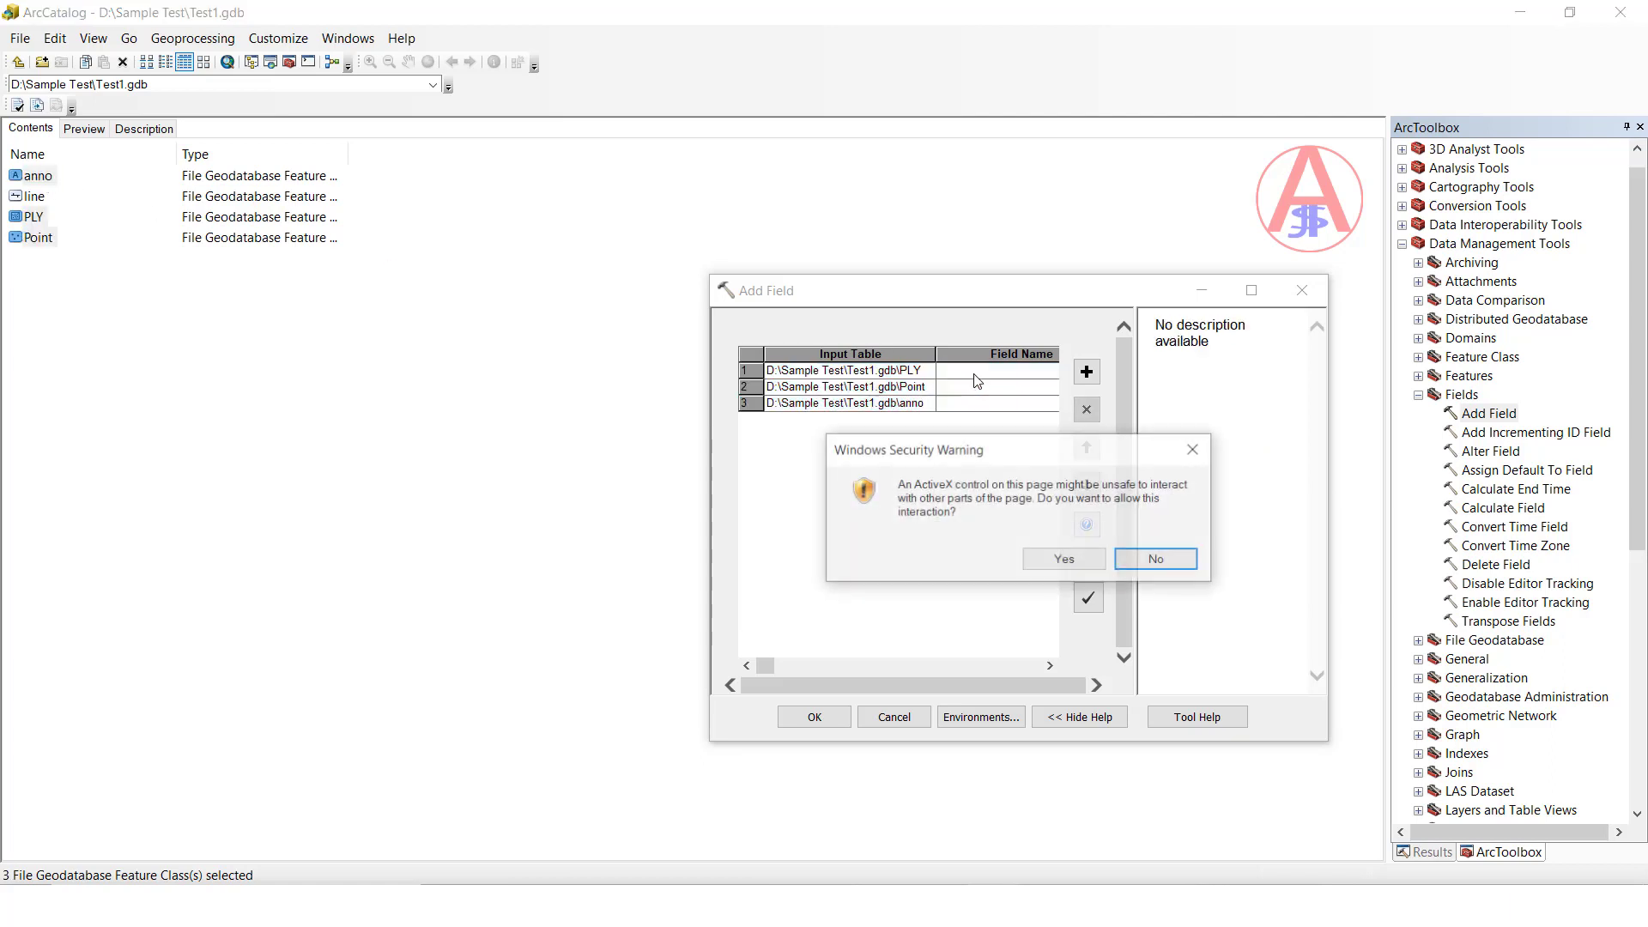
{"action": "left_click", "coordinate": [1157, 559]}
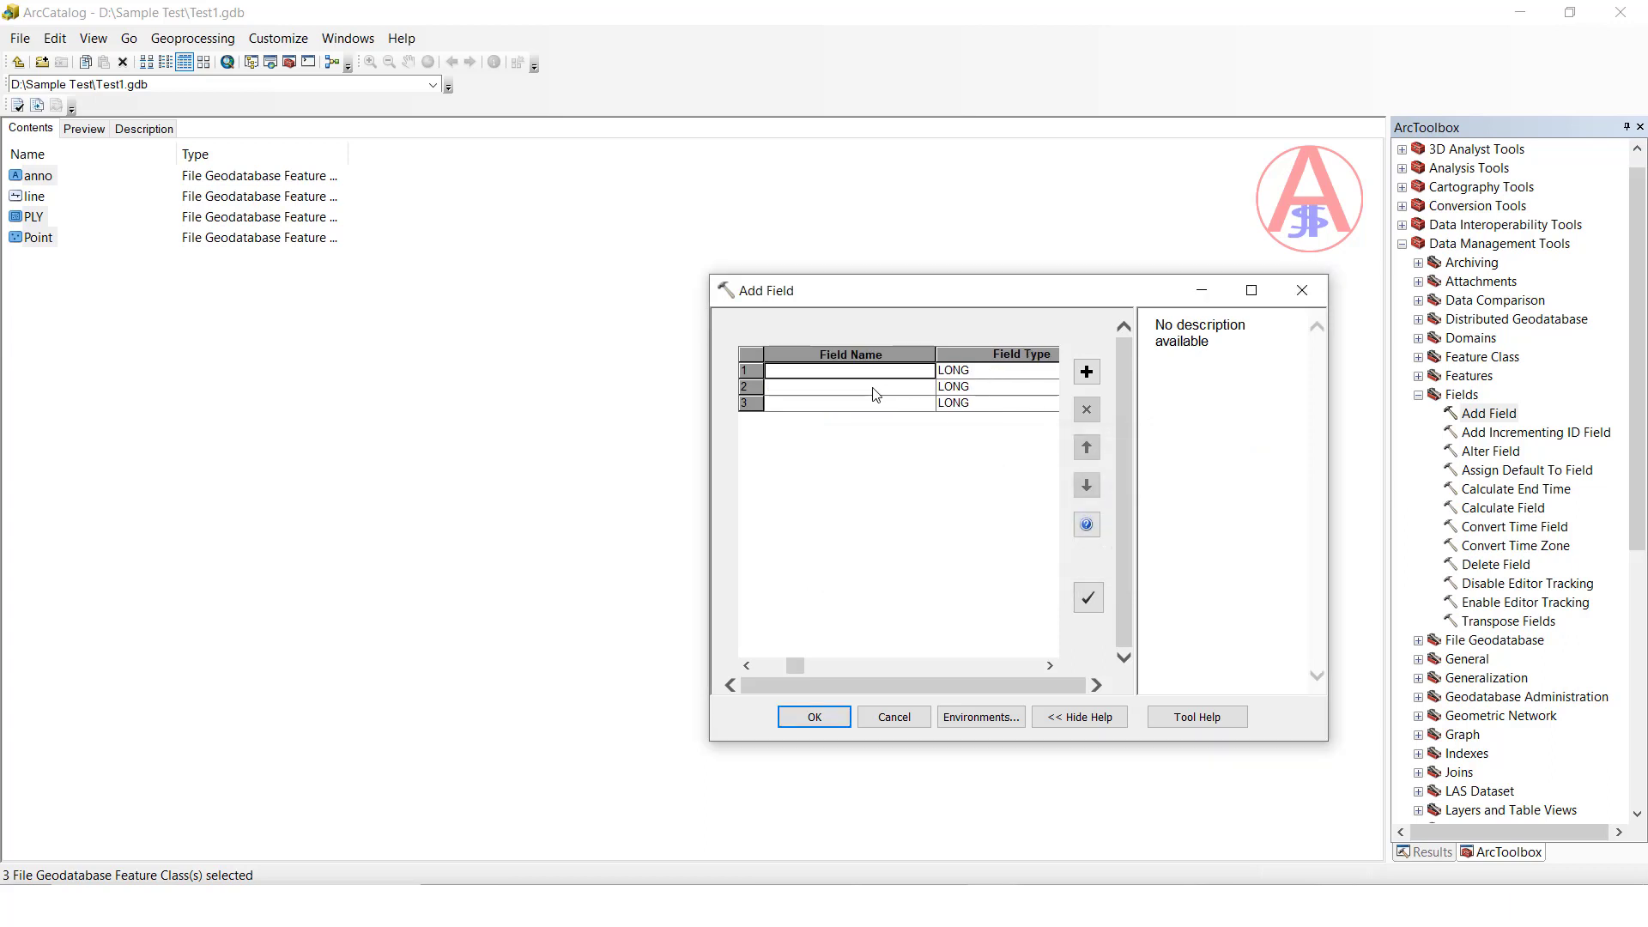
{"action": "type", "text": "12"}
{"action": "type", "text": "F"}
Step: Name the new field F_123 in all three batch rows
{"action": "left_click", "coordinate": [827, 401]}
{"action": "right_click", "coordinate": [830, 383]}
{"action": "left_click", "coordinate": [849, 433]}
Step: Set every row's field type to TEXT and run the batch
{"action": "left_click", "coordinate": [1008, 386]}
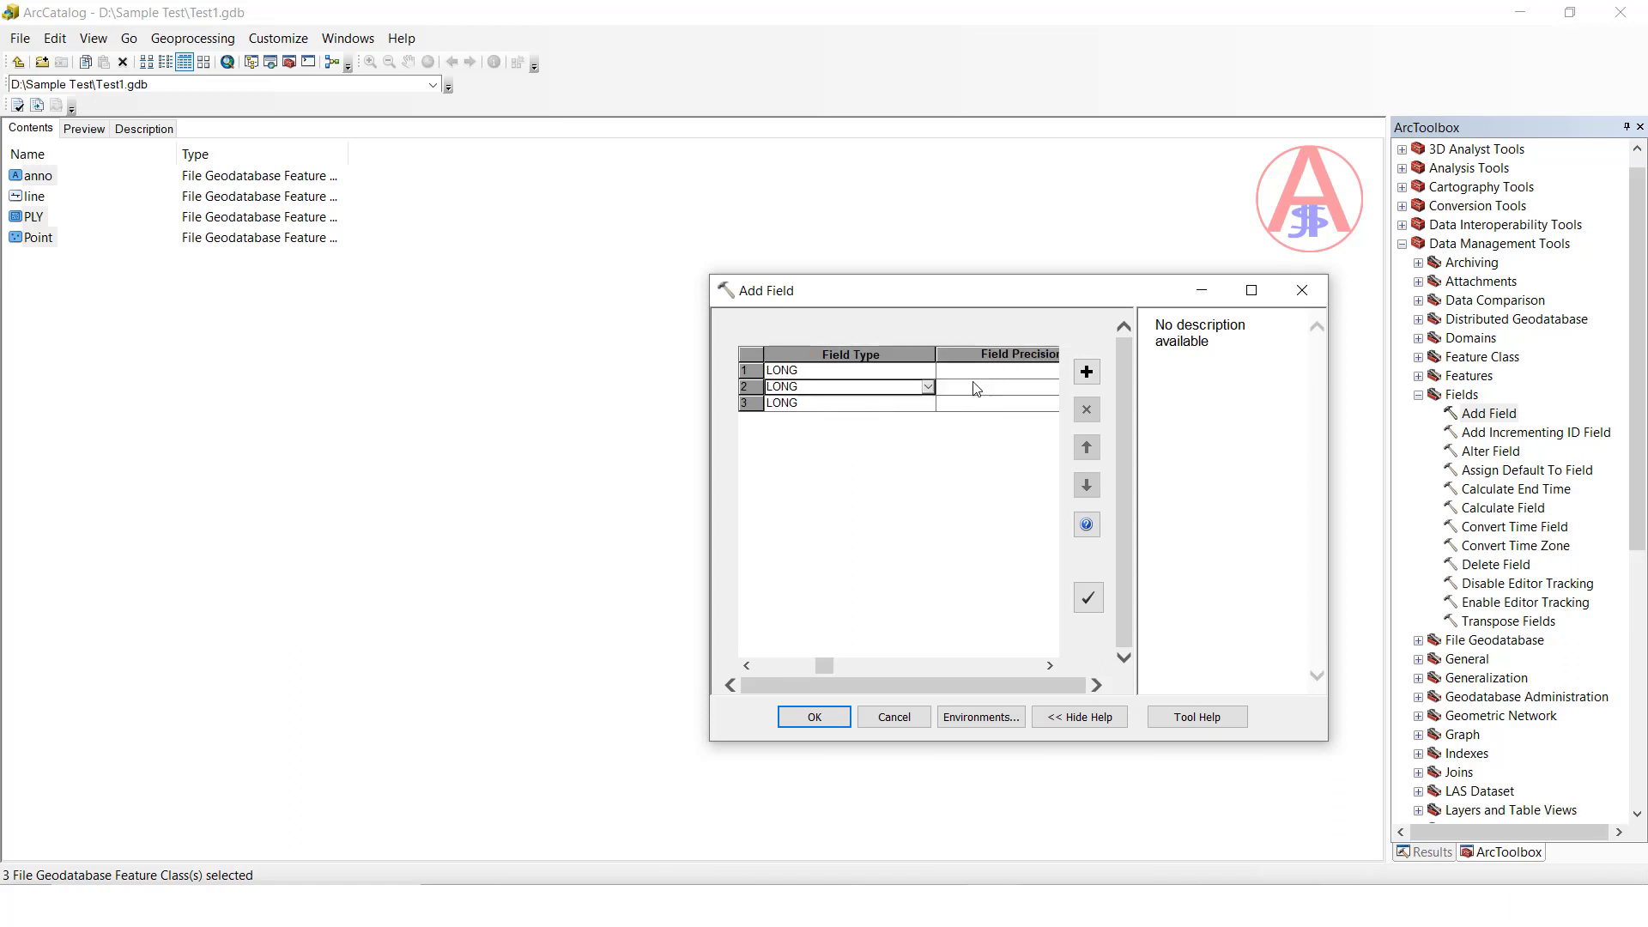
{"action": "left_click", "coordinate": [922, 371]}
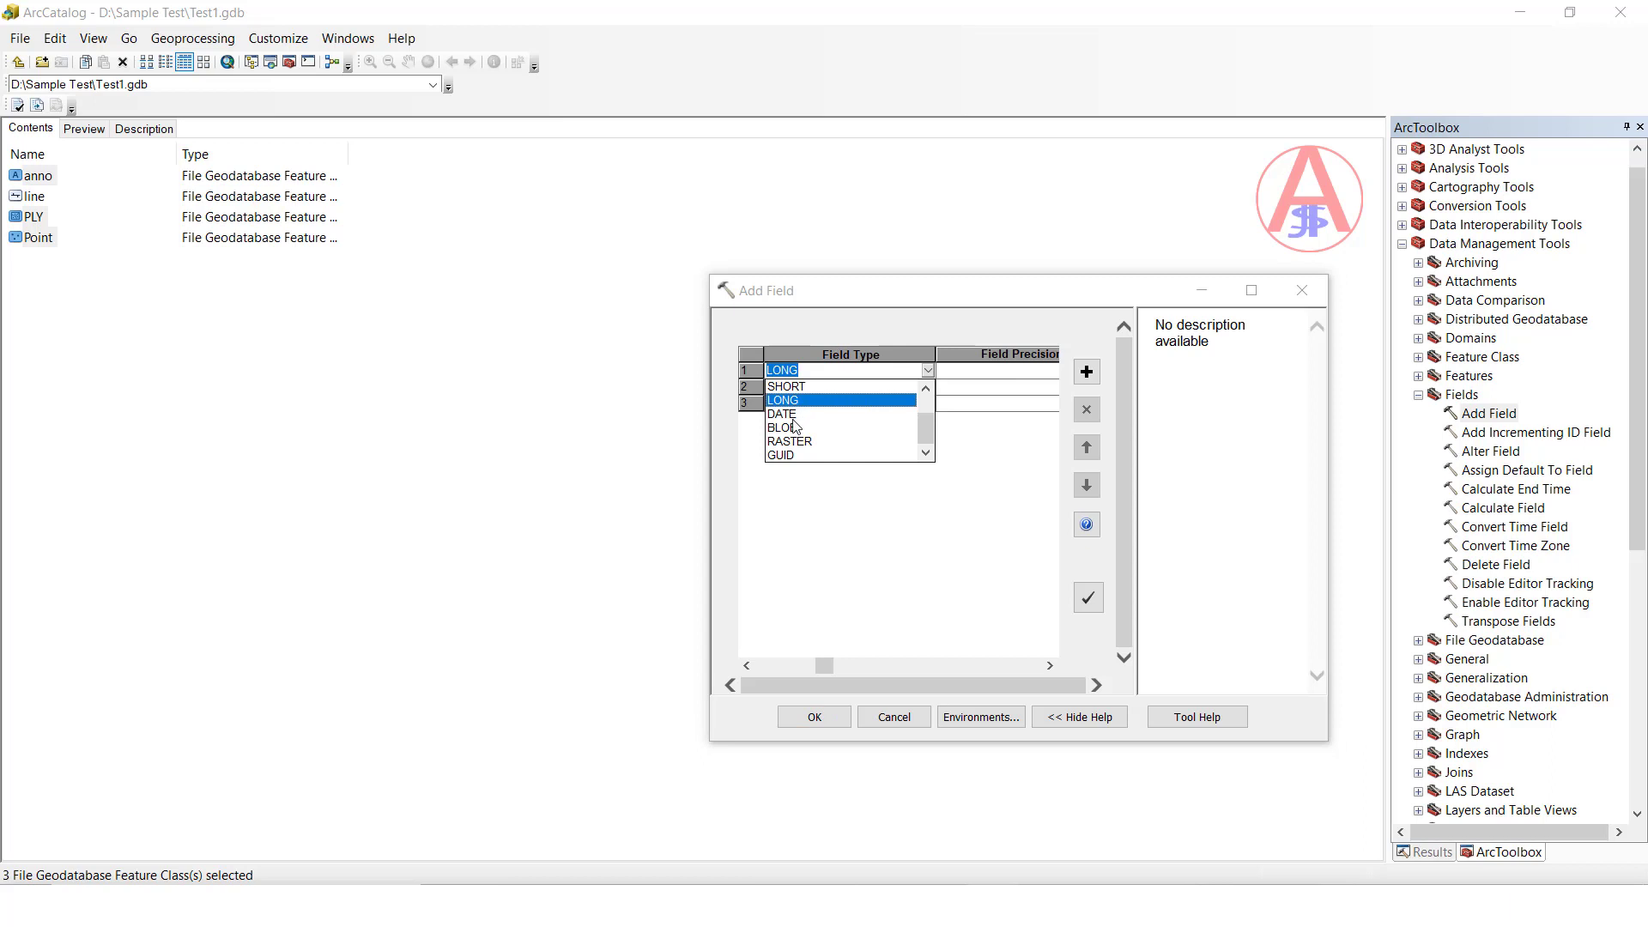
{"action": "scroll", "coordinate": [815, 420], "scroll_direction": "up", "scroll_amount": 1}
{"action": "left_click", "coordinate": [795, 387]}
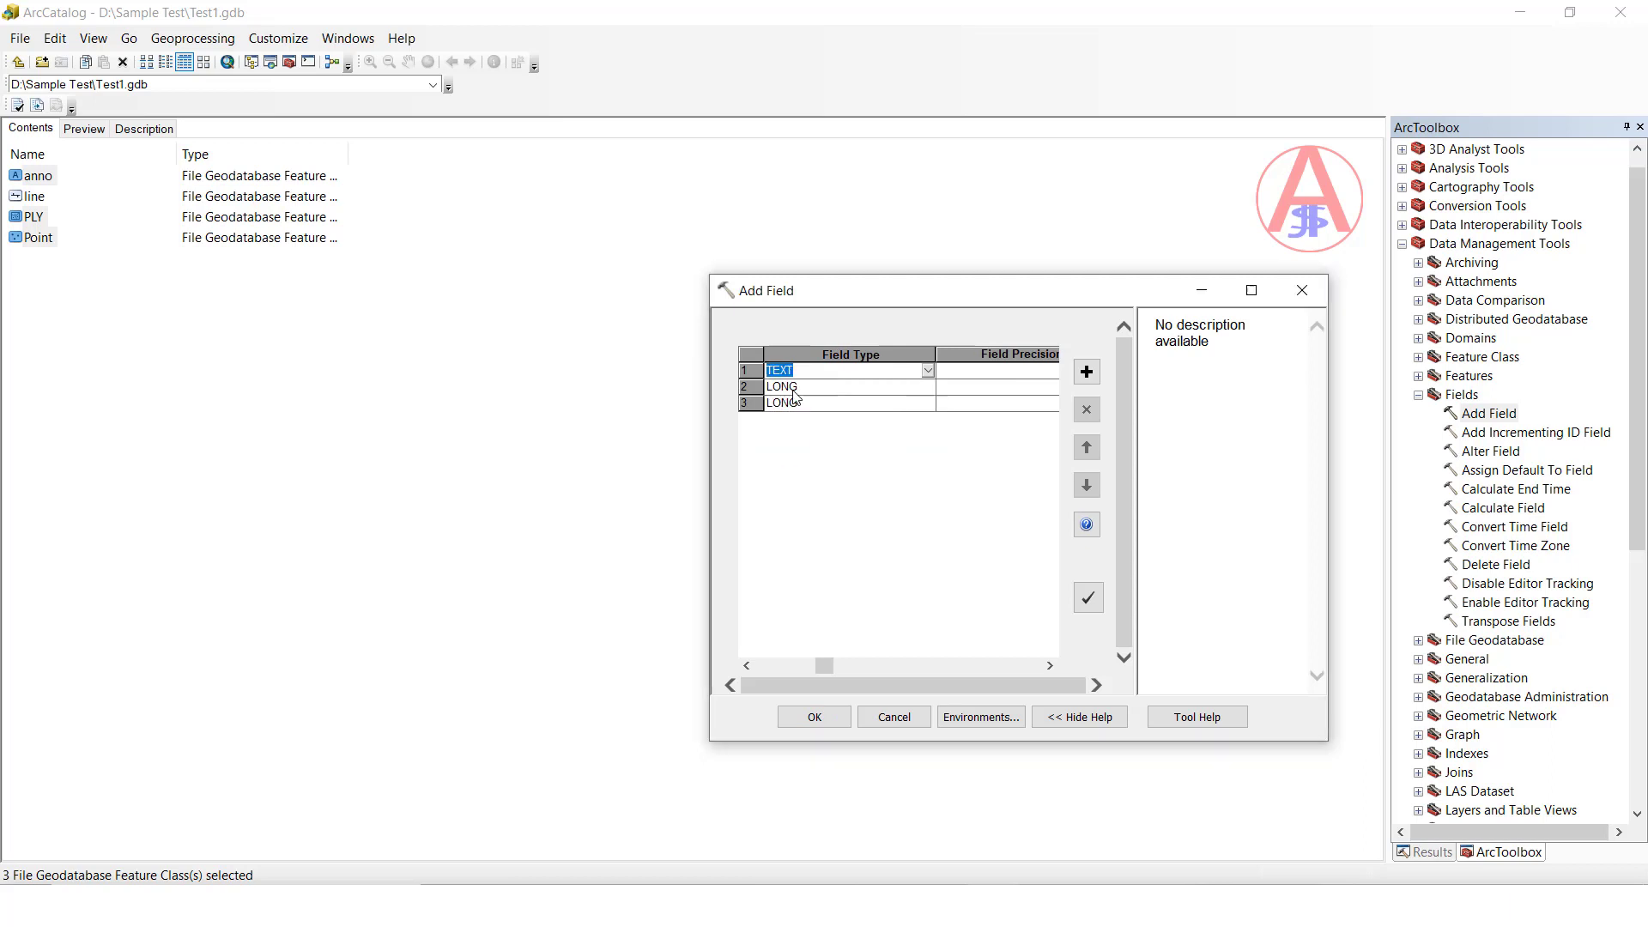
{"action": "right_click", "coordinate": [822, 379]}
{"action": "left_click", "coordinate": [817, 374]}
{"action": "right_click", "coordinate": [817, 371]}
{"action": "left_click", "coordinate": [862, 438]}
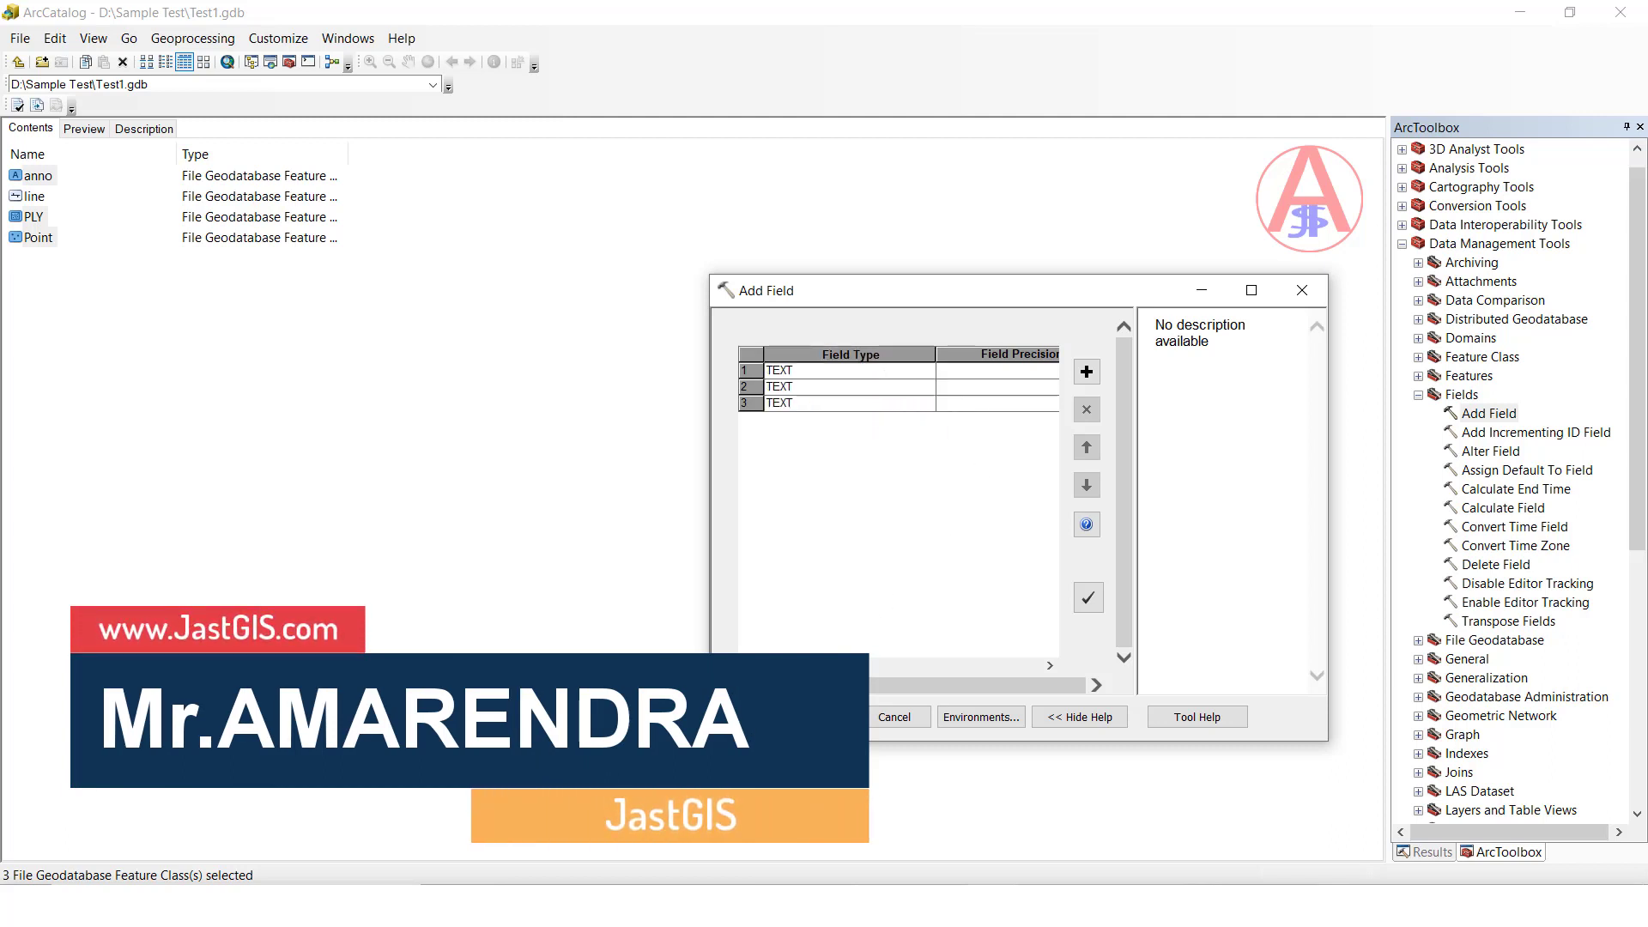
{"action": "left_click", "coordinate": [824, 717]}
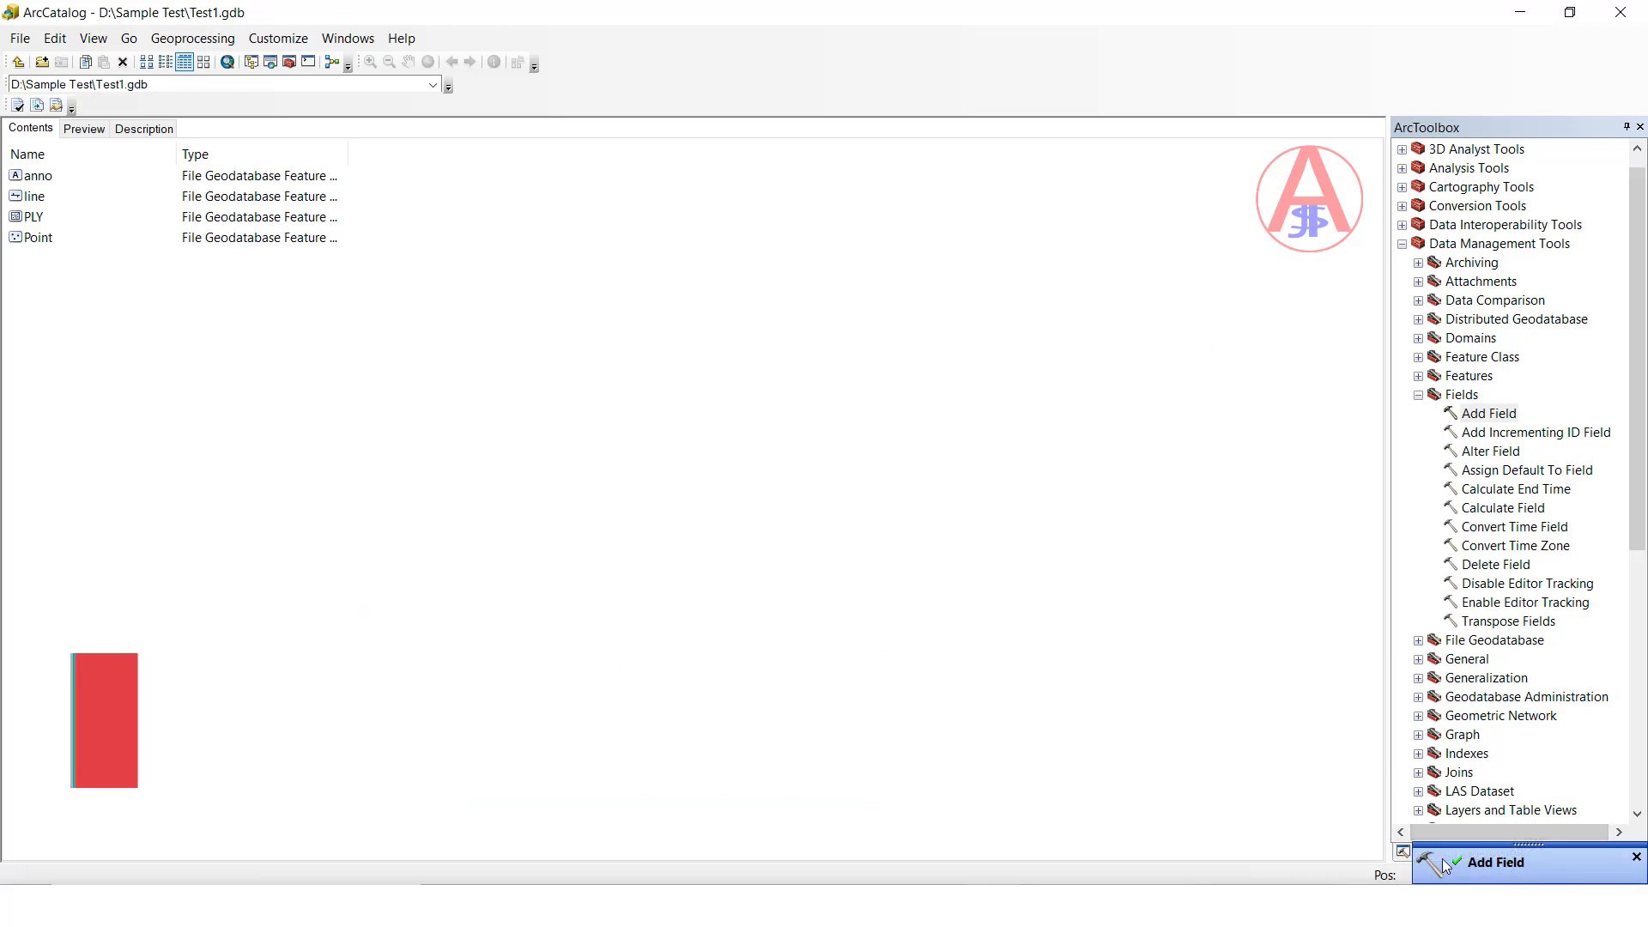
{"action": "left_click", "coordinate": [40, 239]}
{"action": "double_click", "coordinate": [40, 239]}
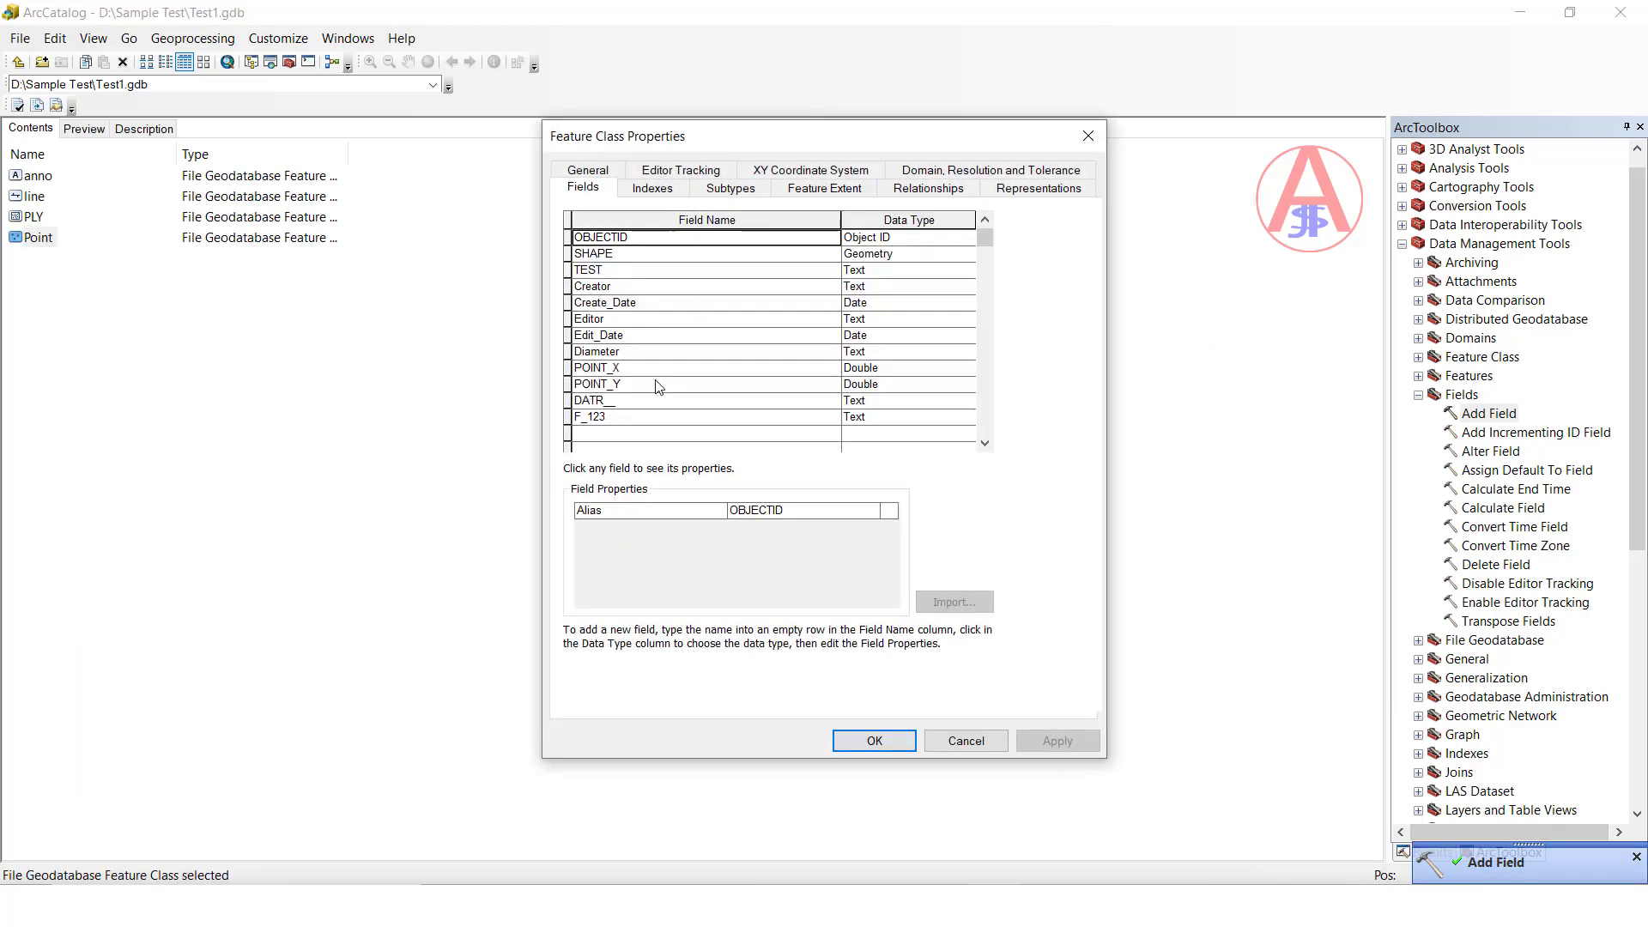
{"action": "scroll", "coordinate": [666, 387], "scroll_direction": "down", "scroll_amount": 1}
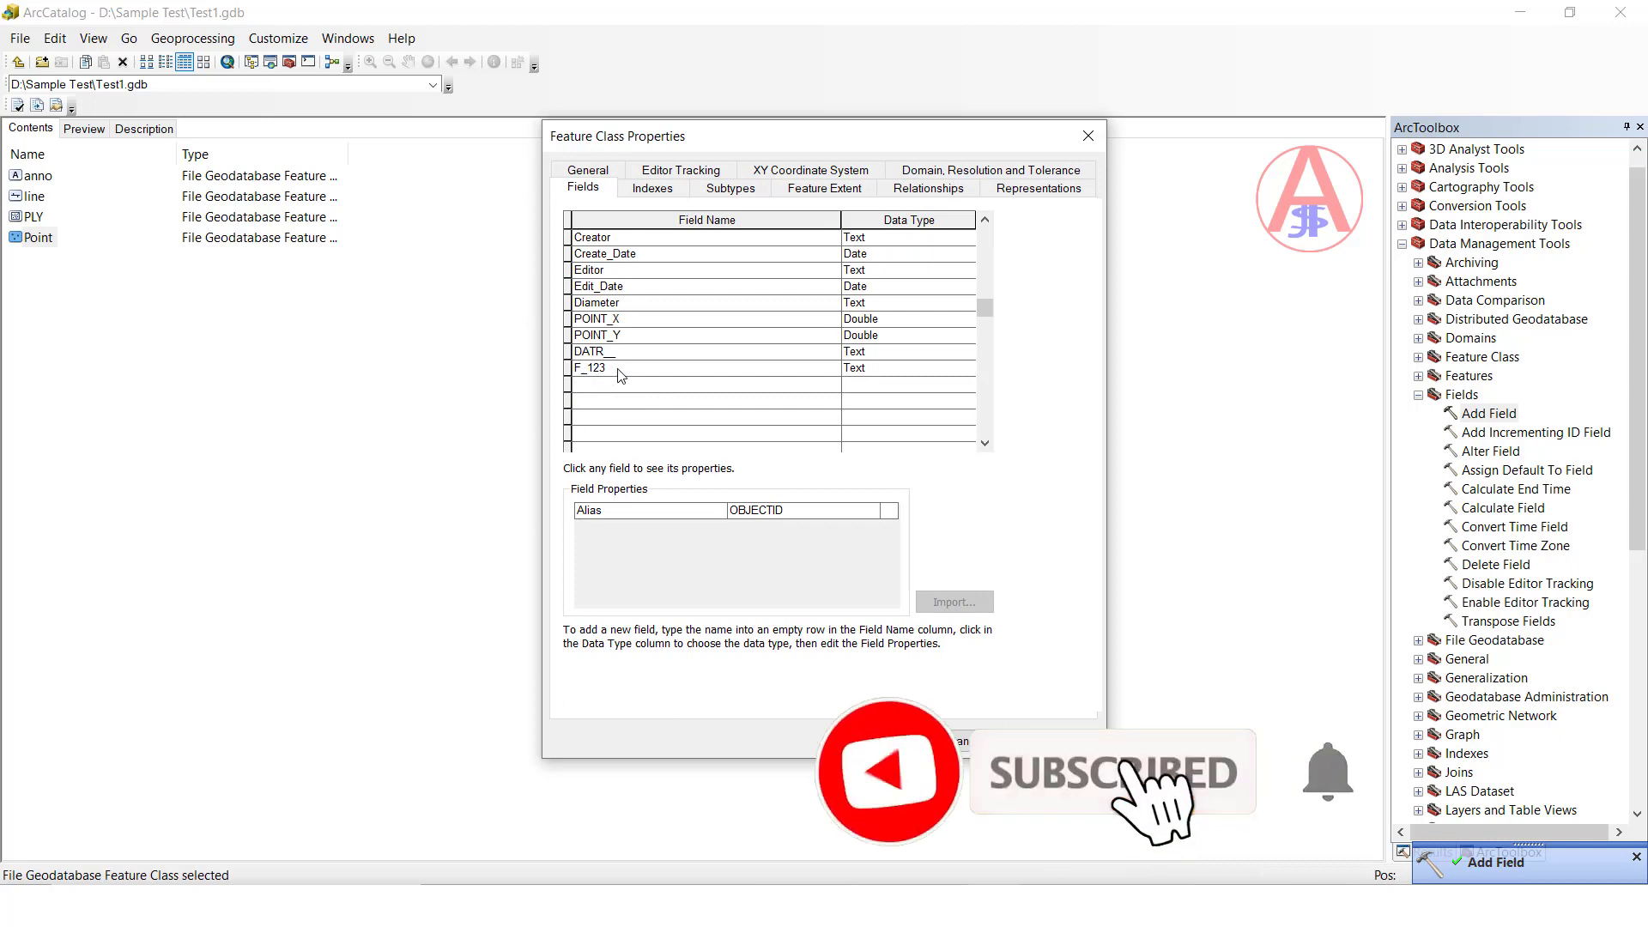
{"action": "left_click", "coordinate": [959, 740]}
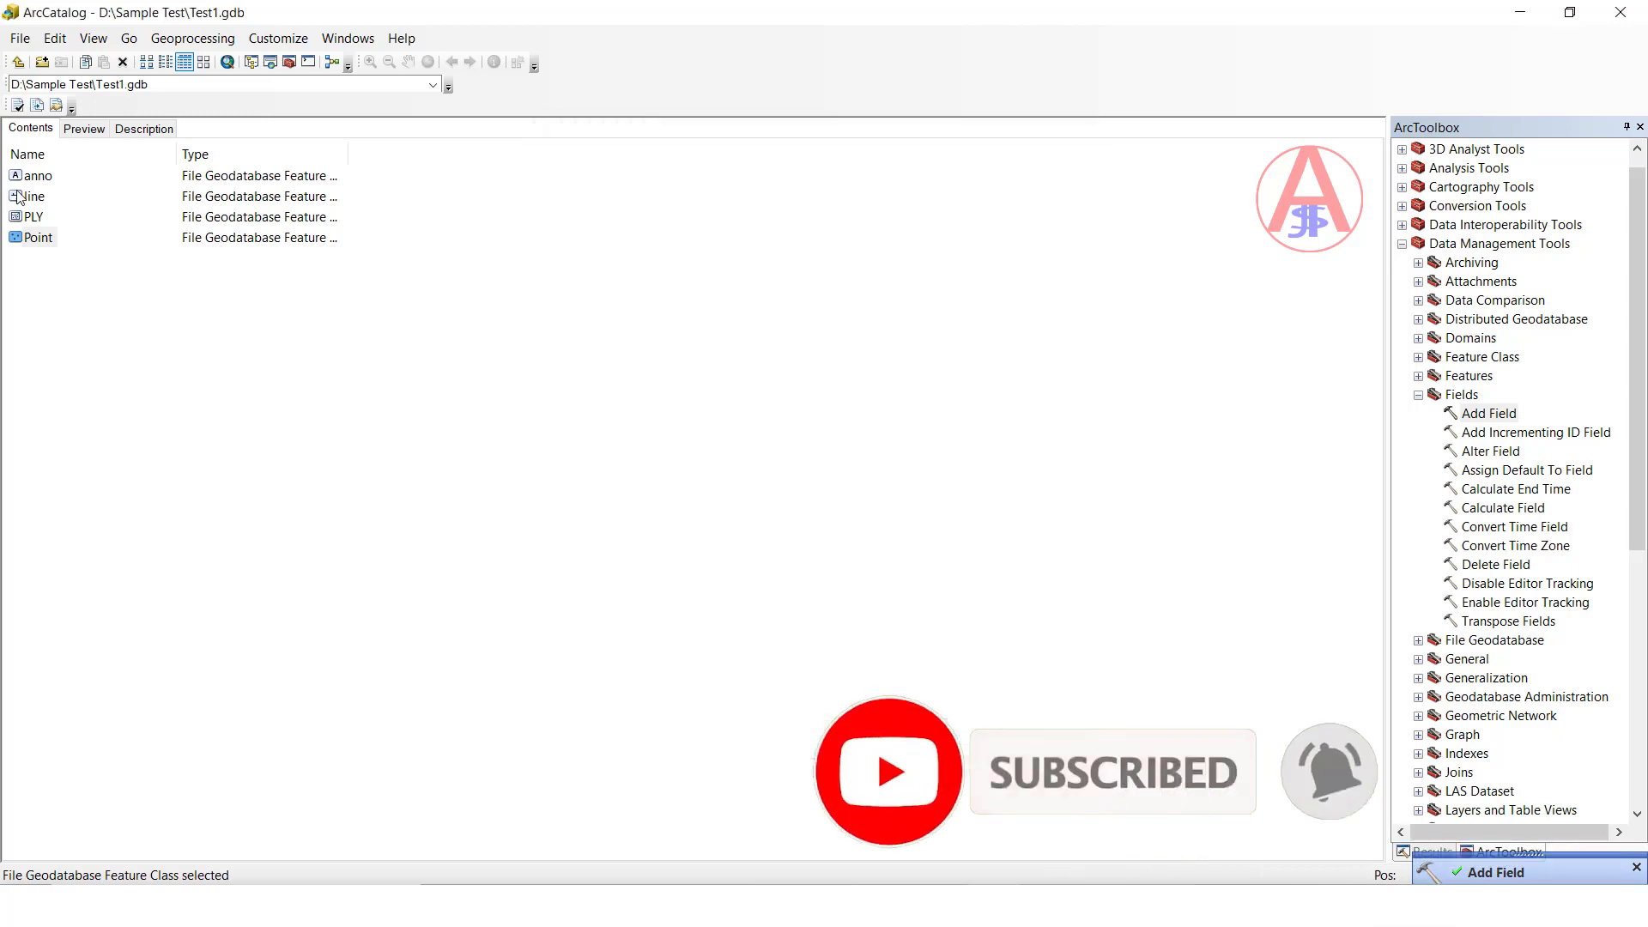
{"action": "double_click", "coordinate": [32, 217]}
{"action": "scroll", "coordinate": [776, 376], "scroll_direction": "down", "scroll_amount": 3}
{"action": "scroll", "coordinate": [775, 376], "scroll_direction": "up", "scroll_amount": 3}
{"action": "left_click", "coordinate": [991, 736]}
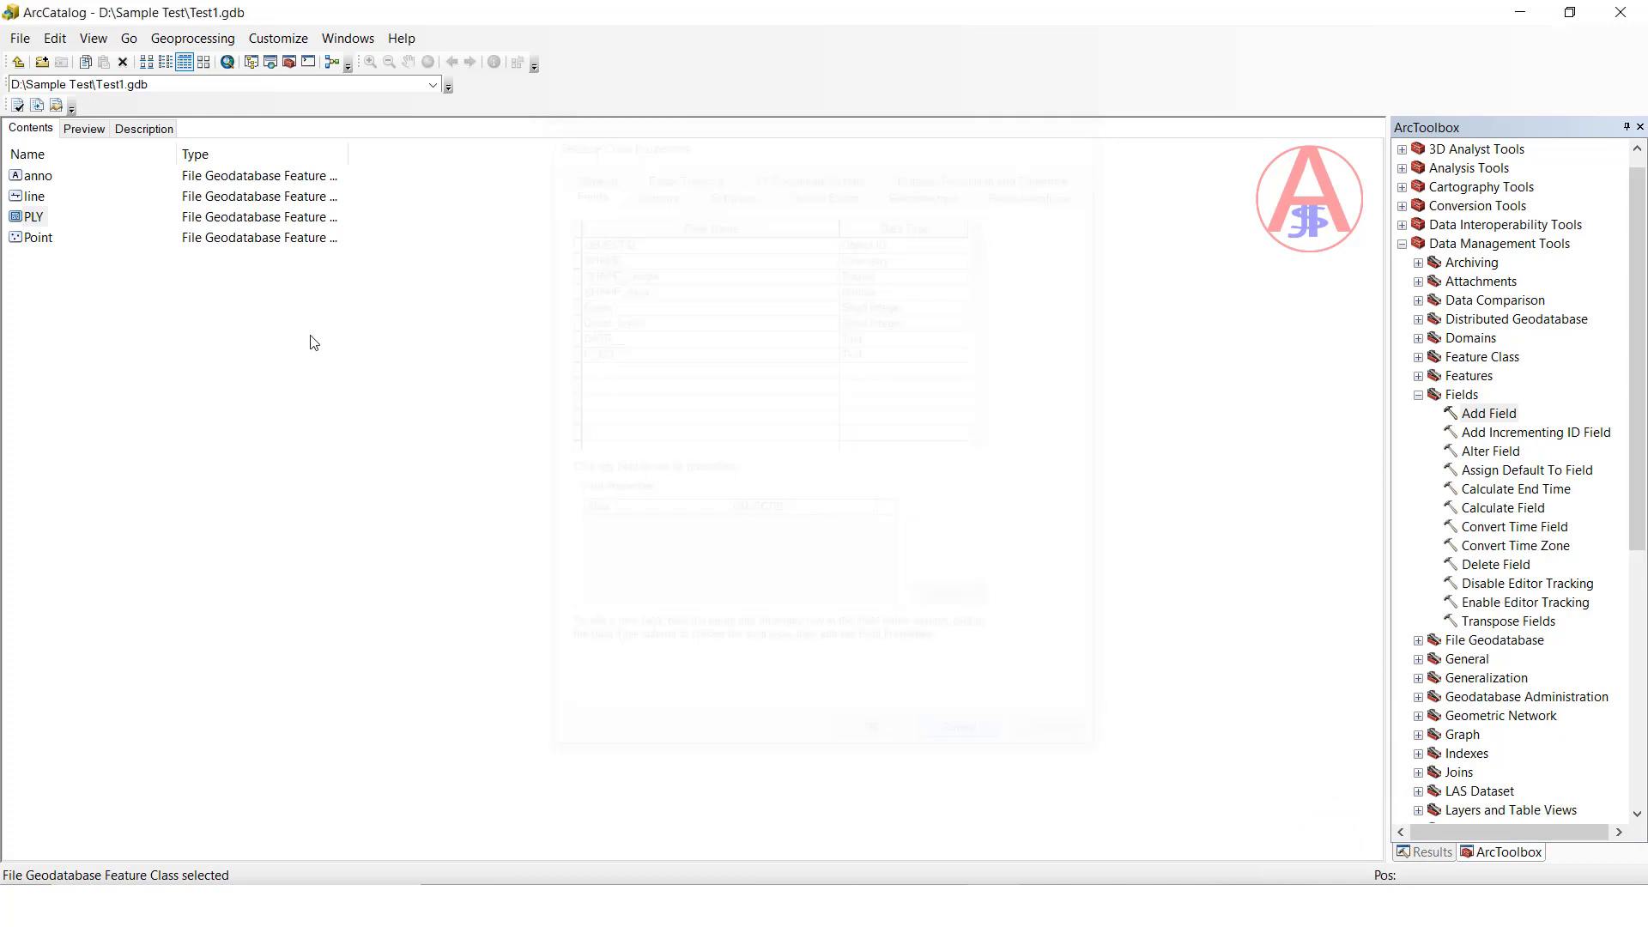
{"action": "double_click", "coordinate": [32, 175]}
{"action": "scroll", "coordinate": [879, 433], "scroll_direction": "down", "scroll_amount": 5}
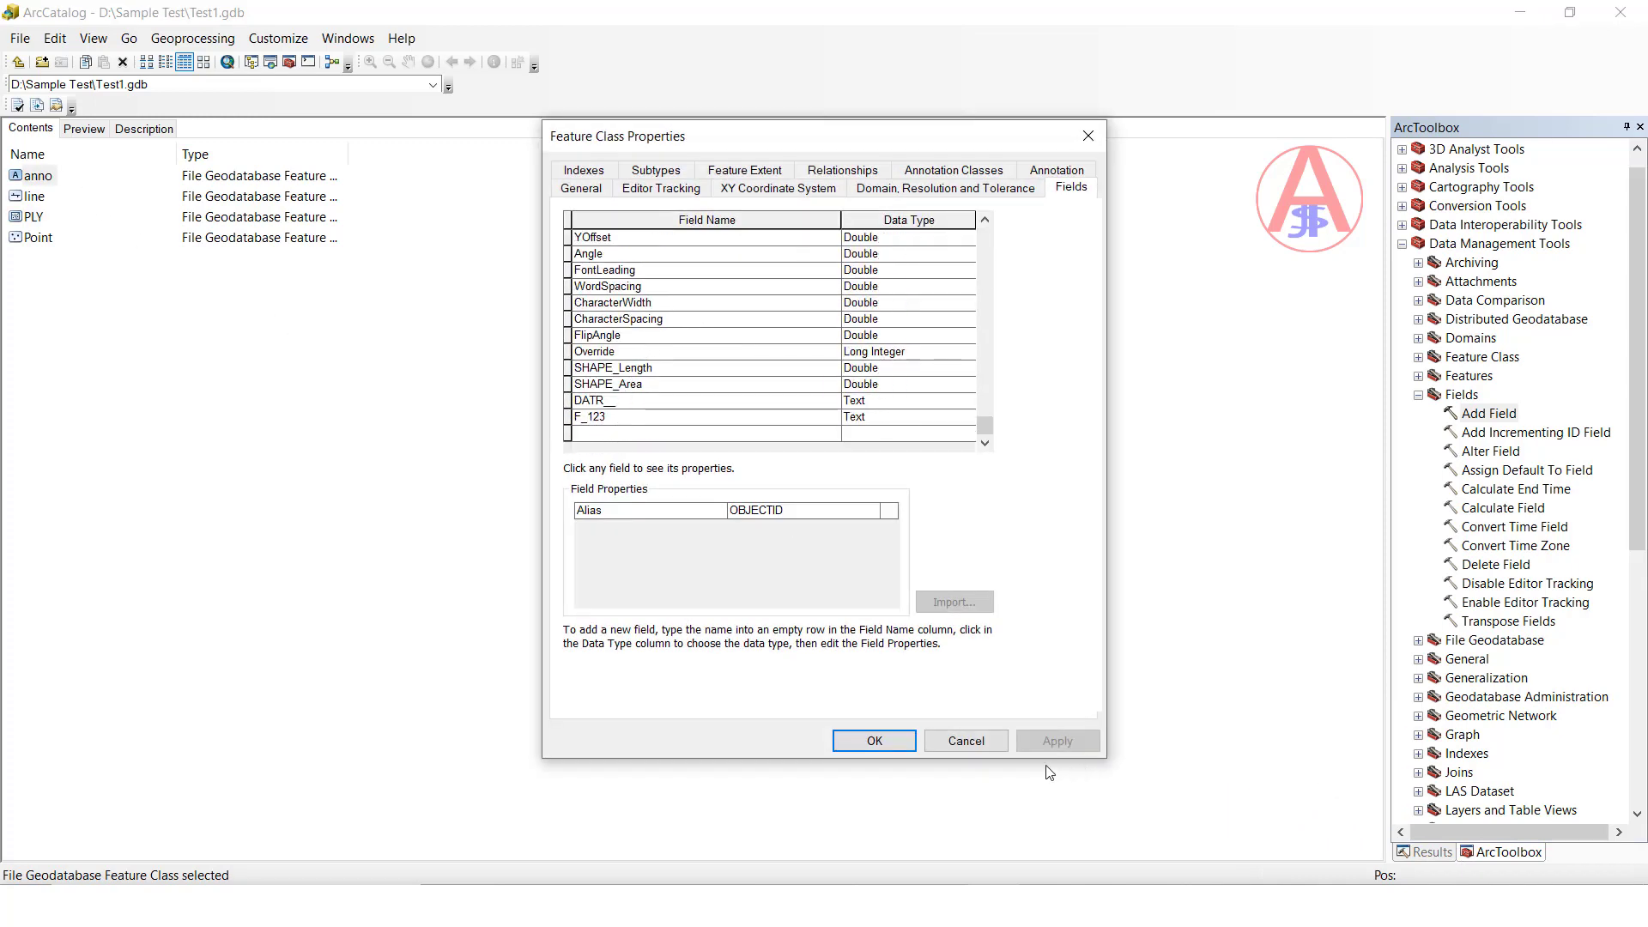
{"action": "left_click", "coordinate": [972, 743]}
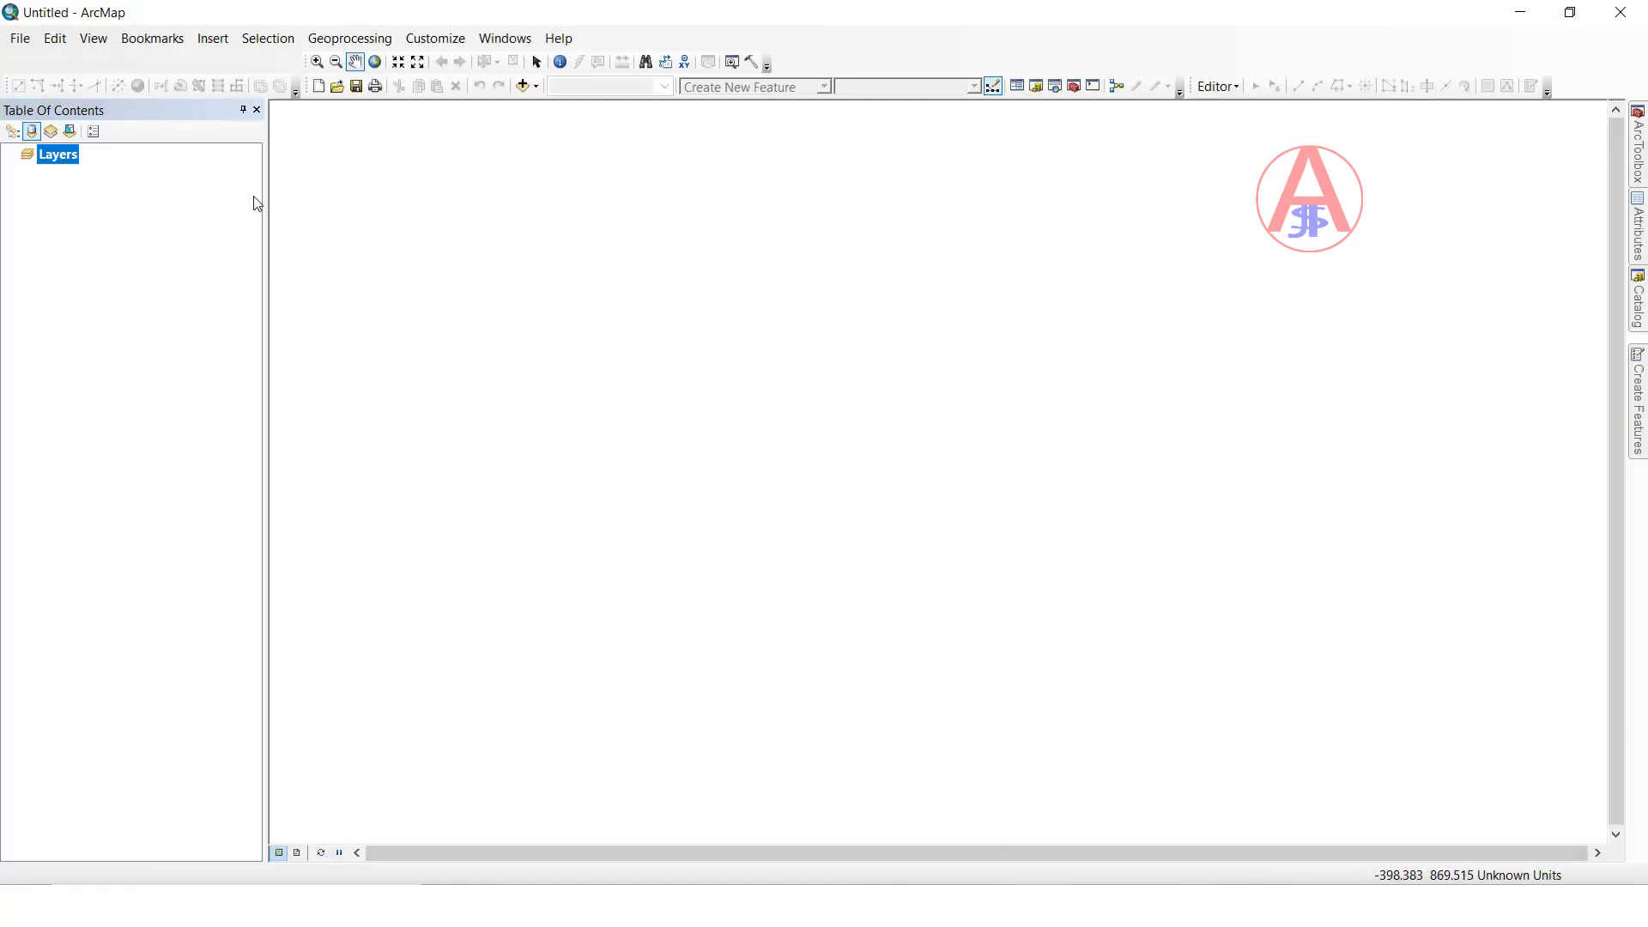
Step: Close ArcCatalog and add anno, Point, line and PLY from Test1.gdb to the map
{"action": "left_click", "coordinate": [1620, 14]}
{"action": "left_click", "coordinate": [522, 85]}
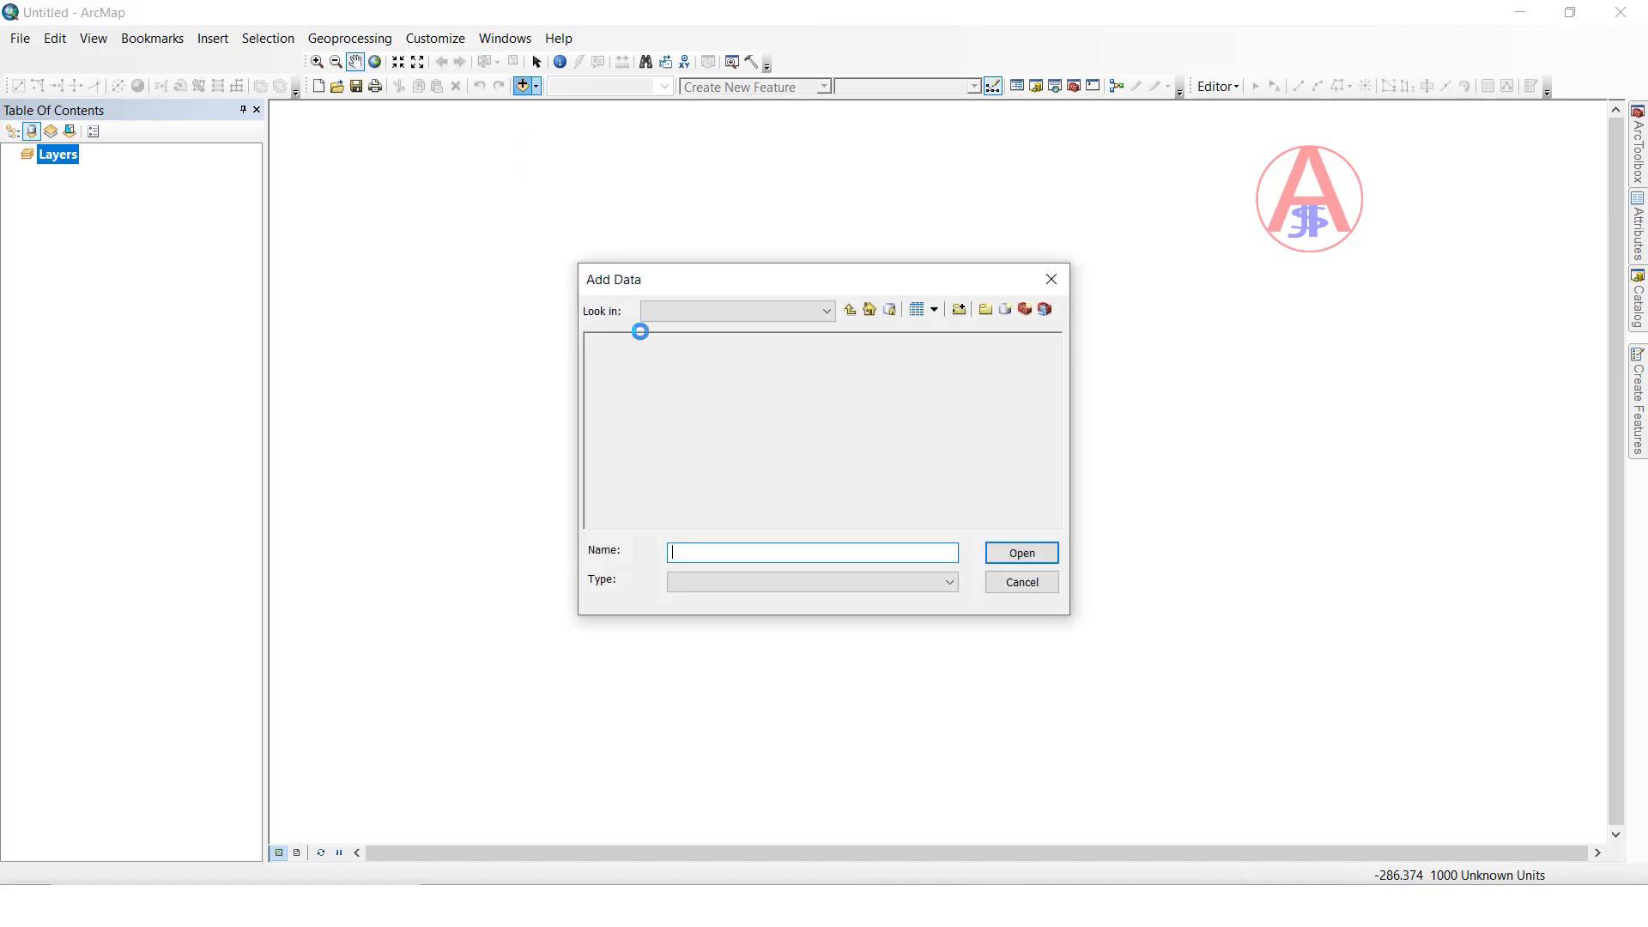
{"action": "left_click_drag", "start_coordinate": [702, 430], "coordinate": [586, 322]}
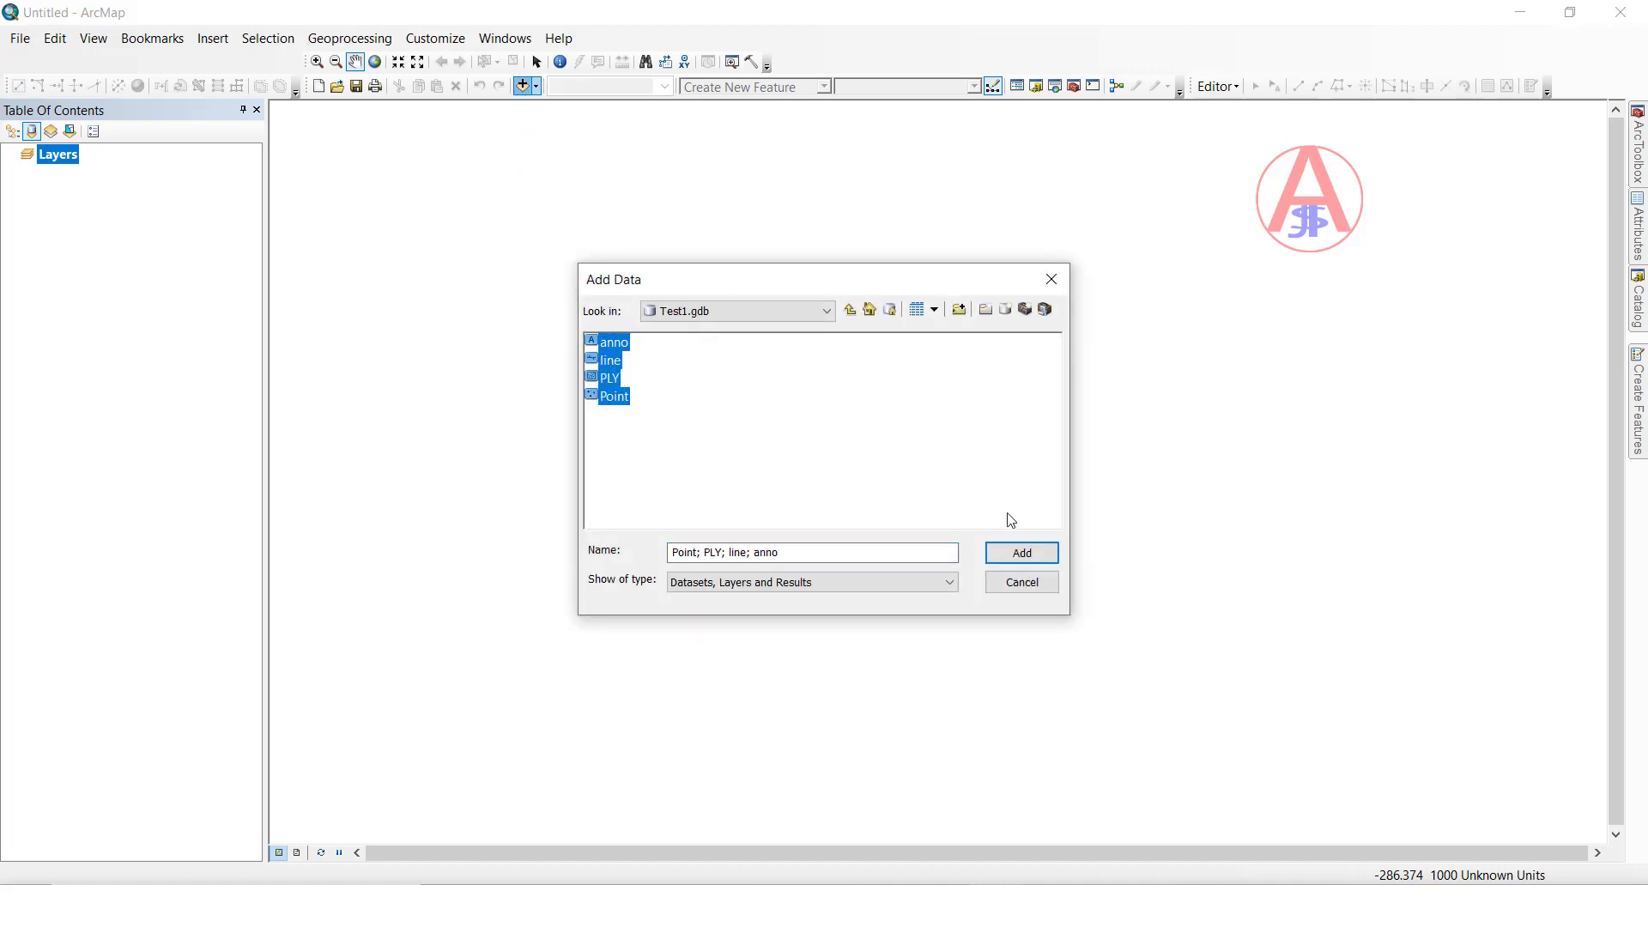
{"action": "left_click", "coordinate": [1029, 556]}
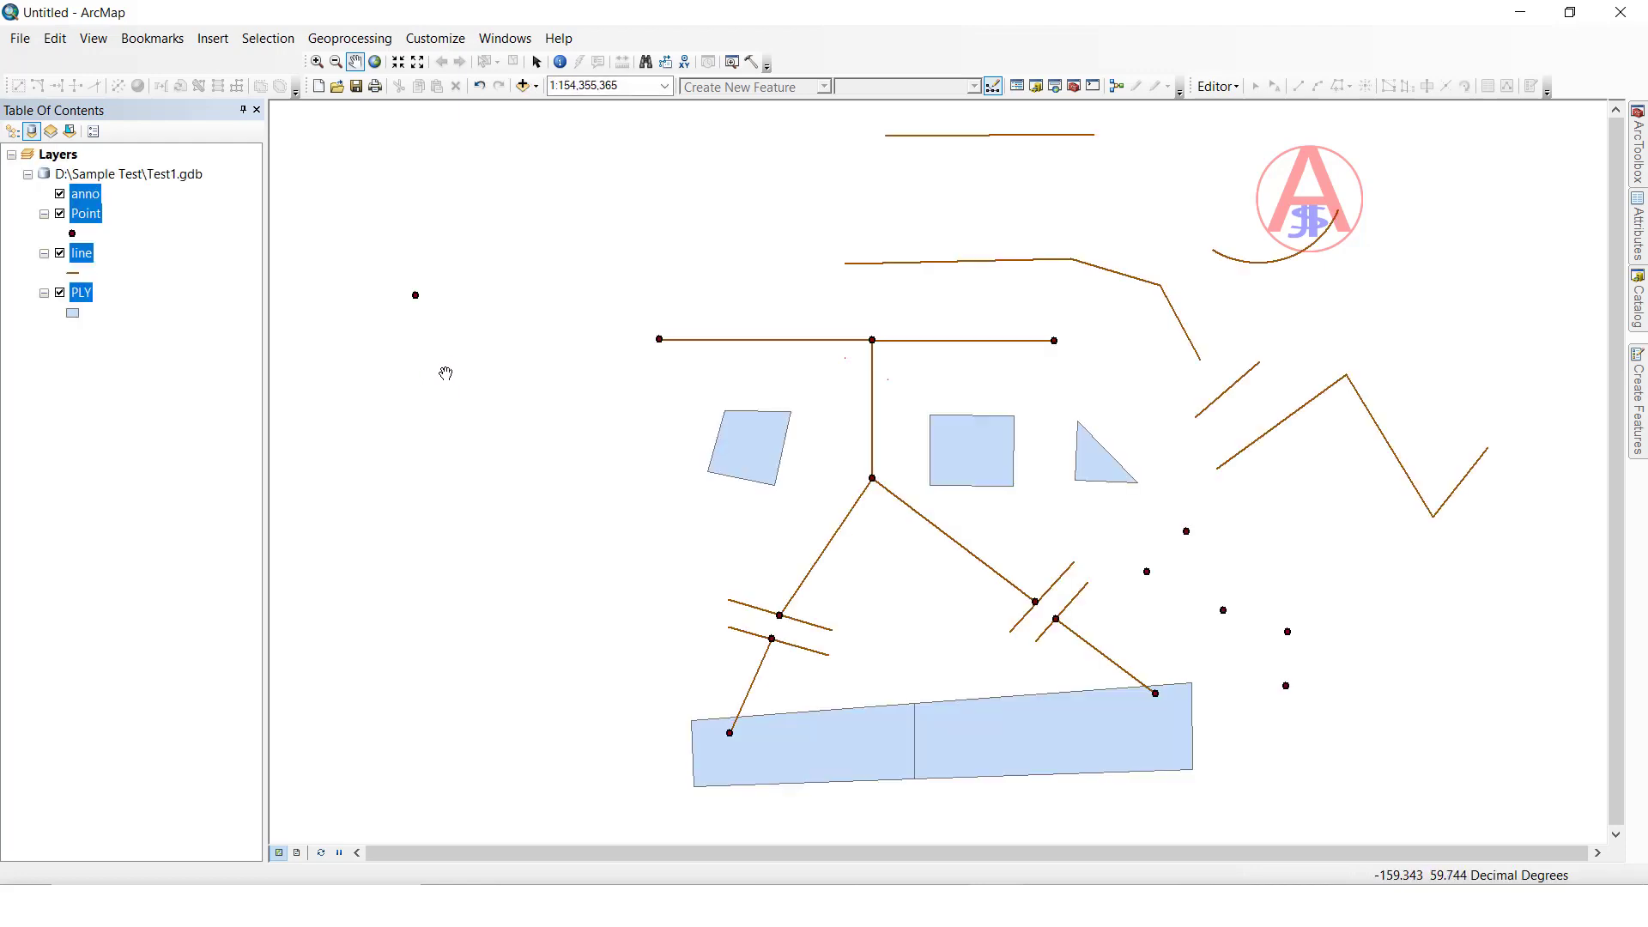
Step: Clear the layer selection and start an edit session from the Editor menu
{"action": "left_click", "coordinate": [148, 274]}
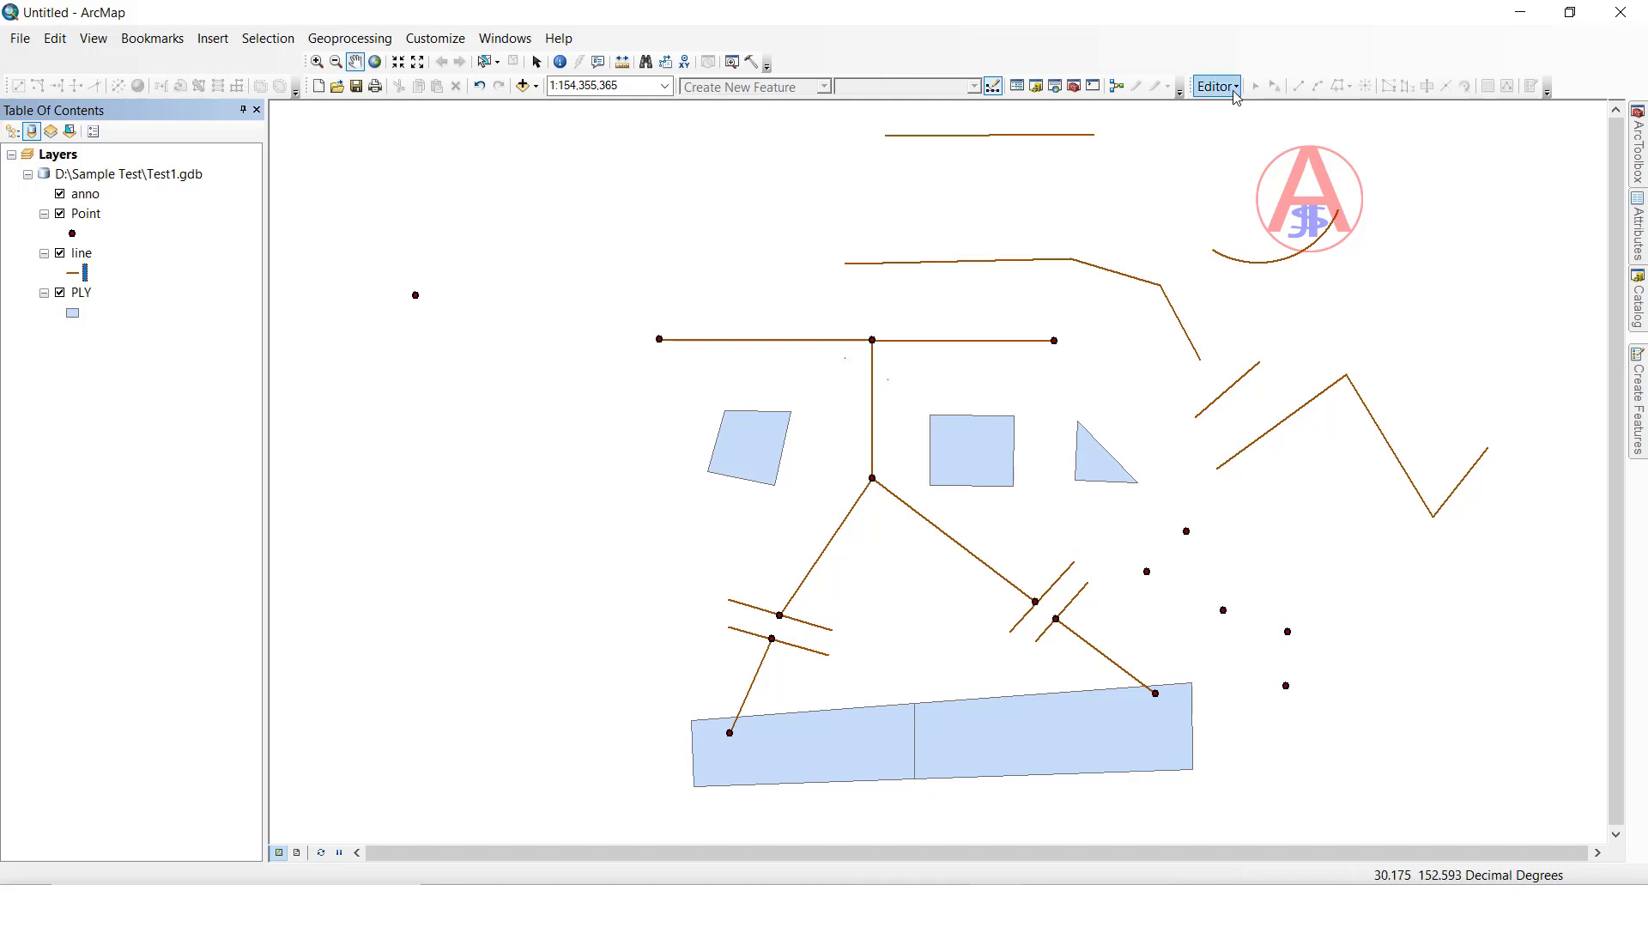
{"action": "left_click", "coordinate": [1234, 90]}
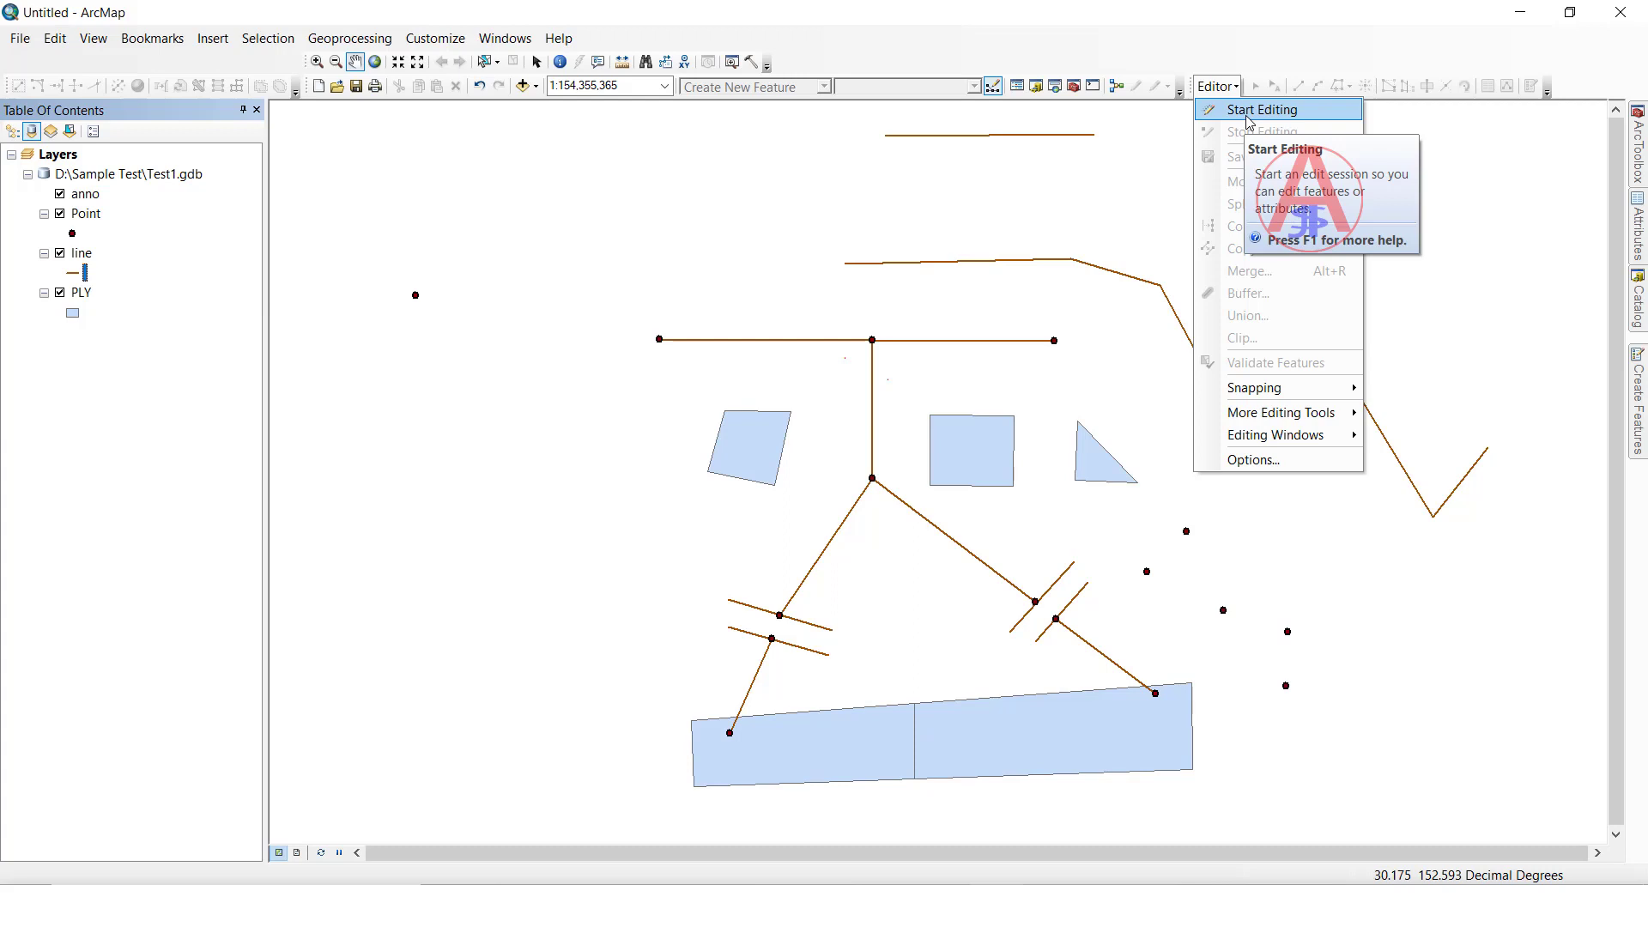
{"action": "left_click", "coordinate": [1249, 115]}
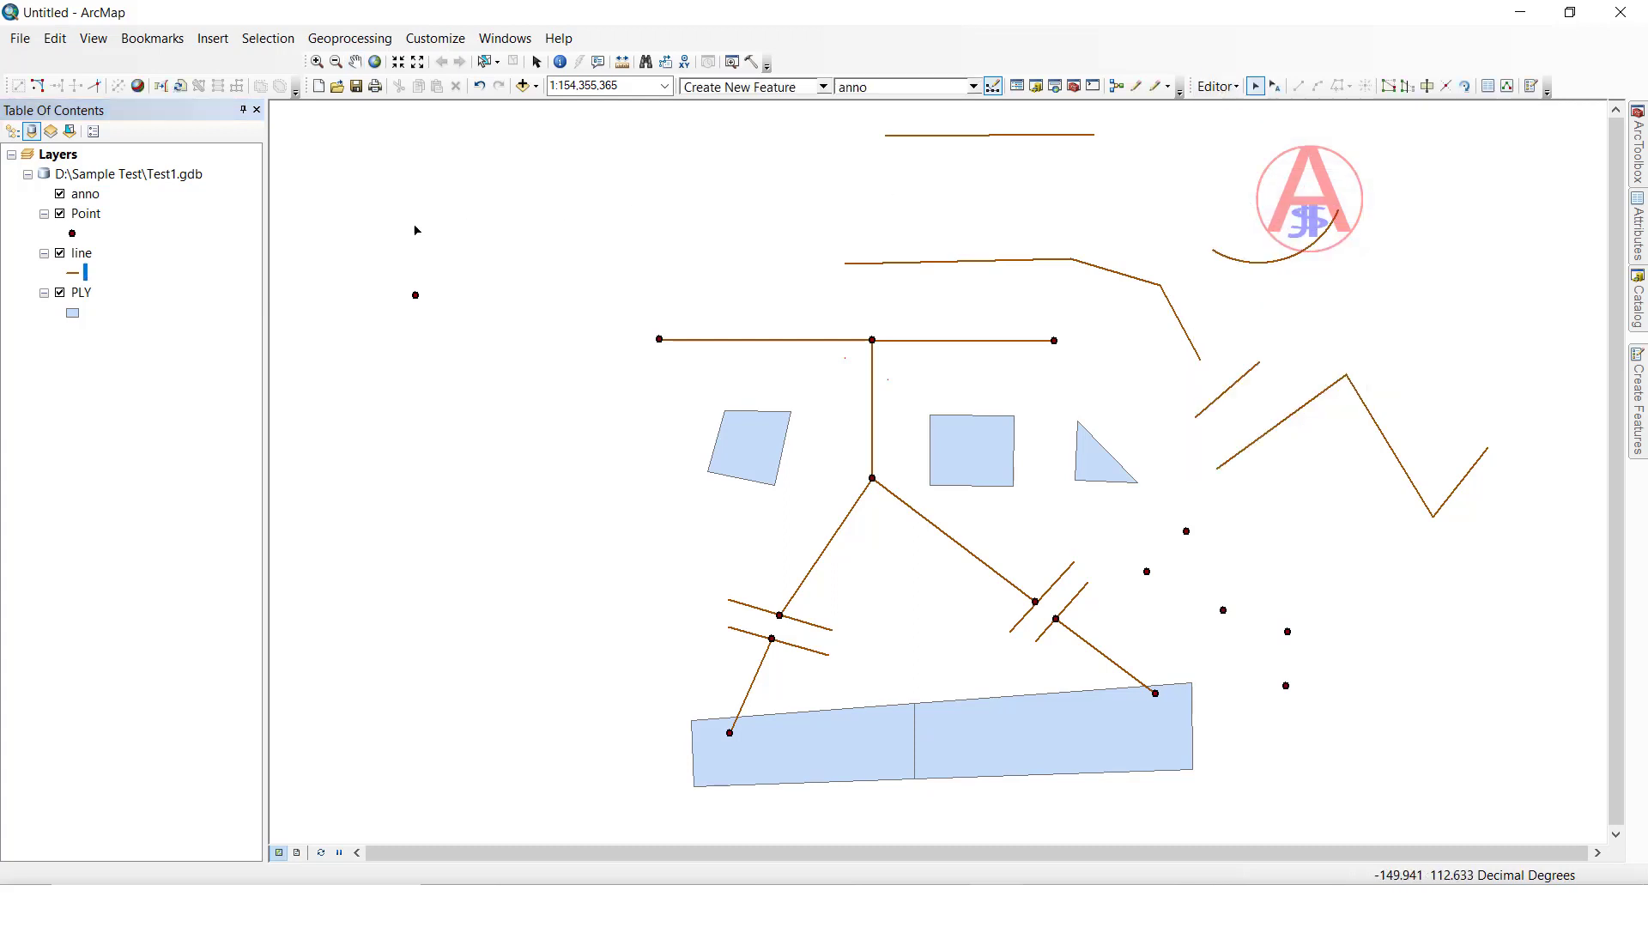
Step: Open the Point layer's attribute table with Ctrl+T
{"action": "left_click", "coordinate": [85, 214]}
{"action": "key", "text": "ctrl+t"}
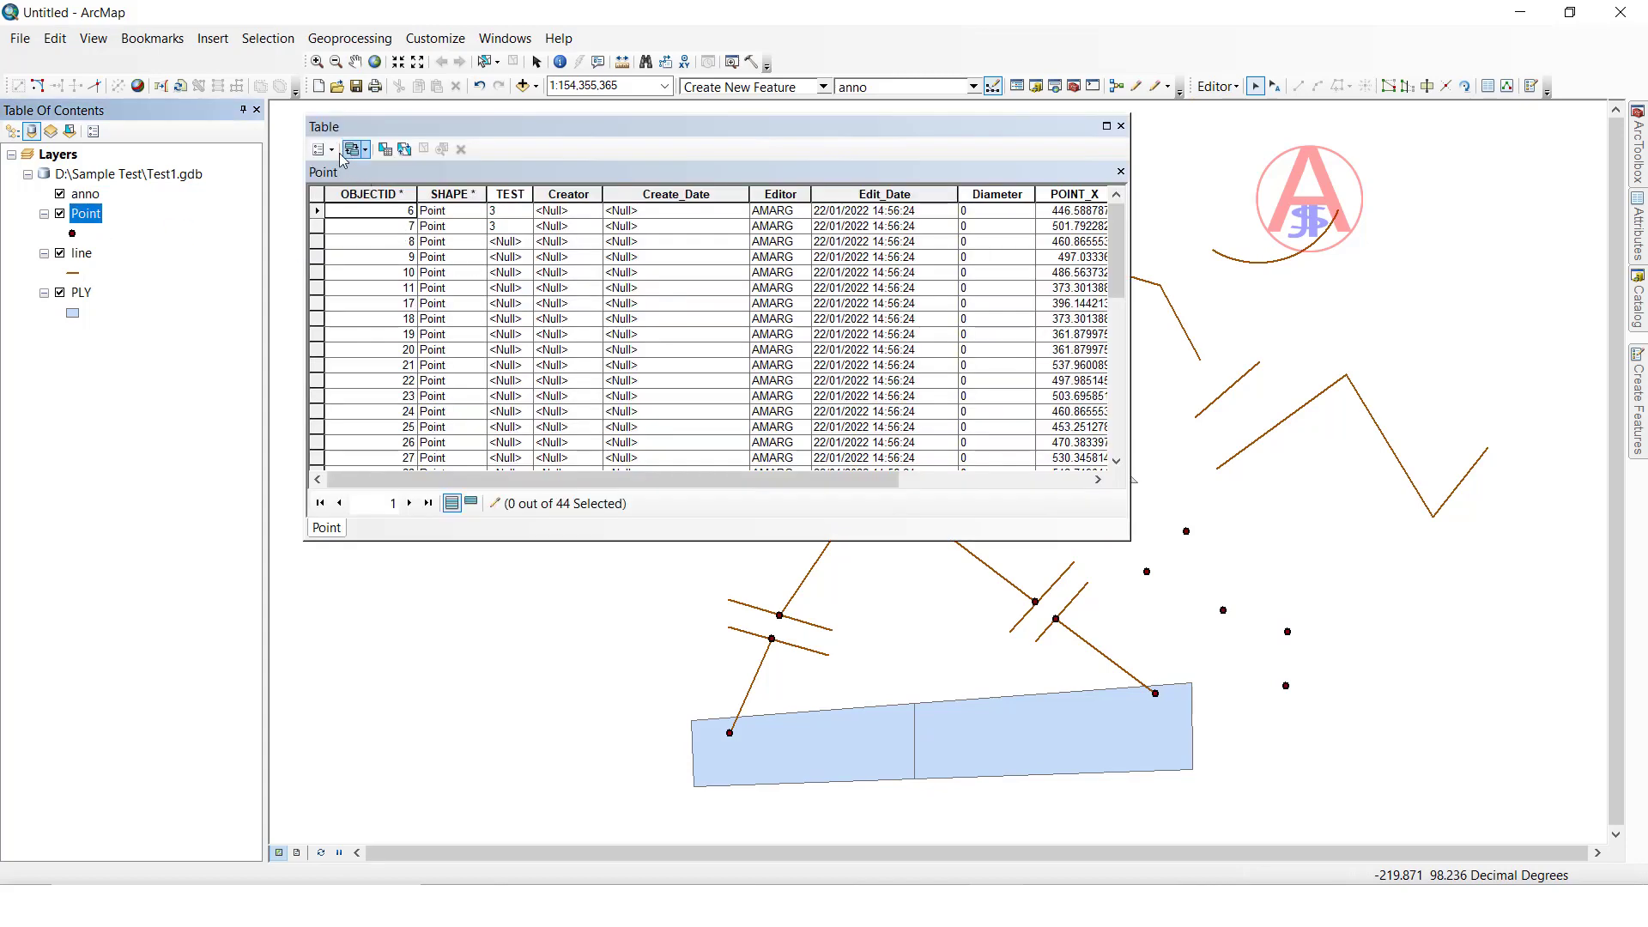
{"action": "left_click", "coordinate": [323, 151]}
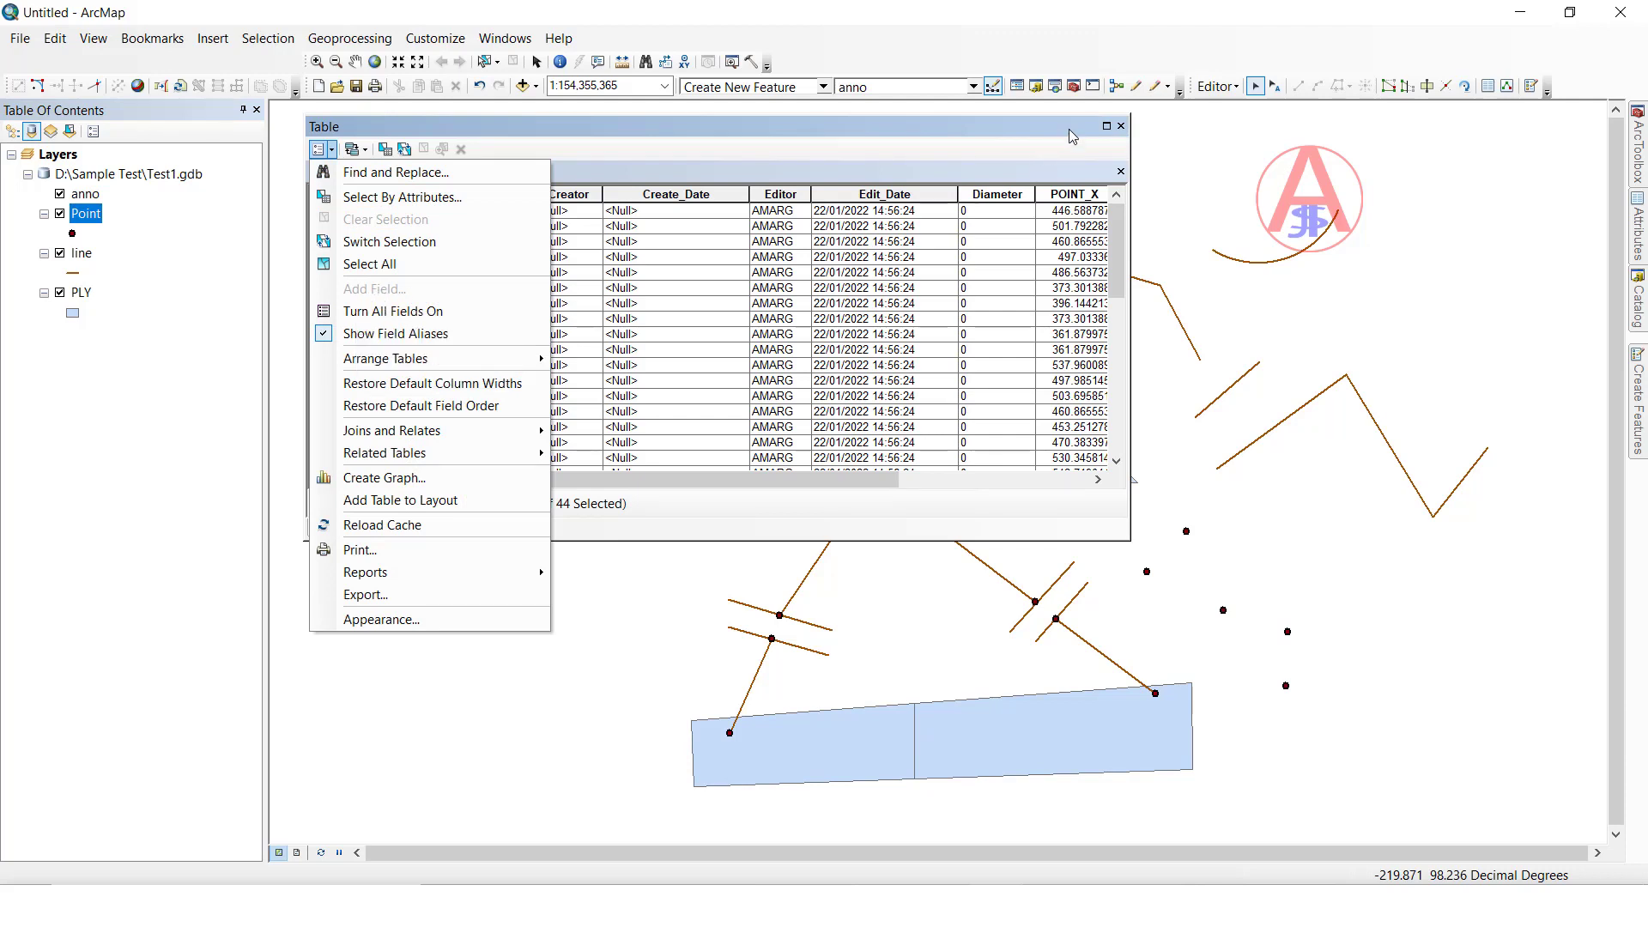
Step: Stop editing, then start a new field from the table options
{"action": "left_click", "coordinate": [1226, 86]}
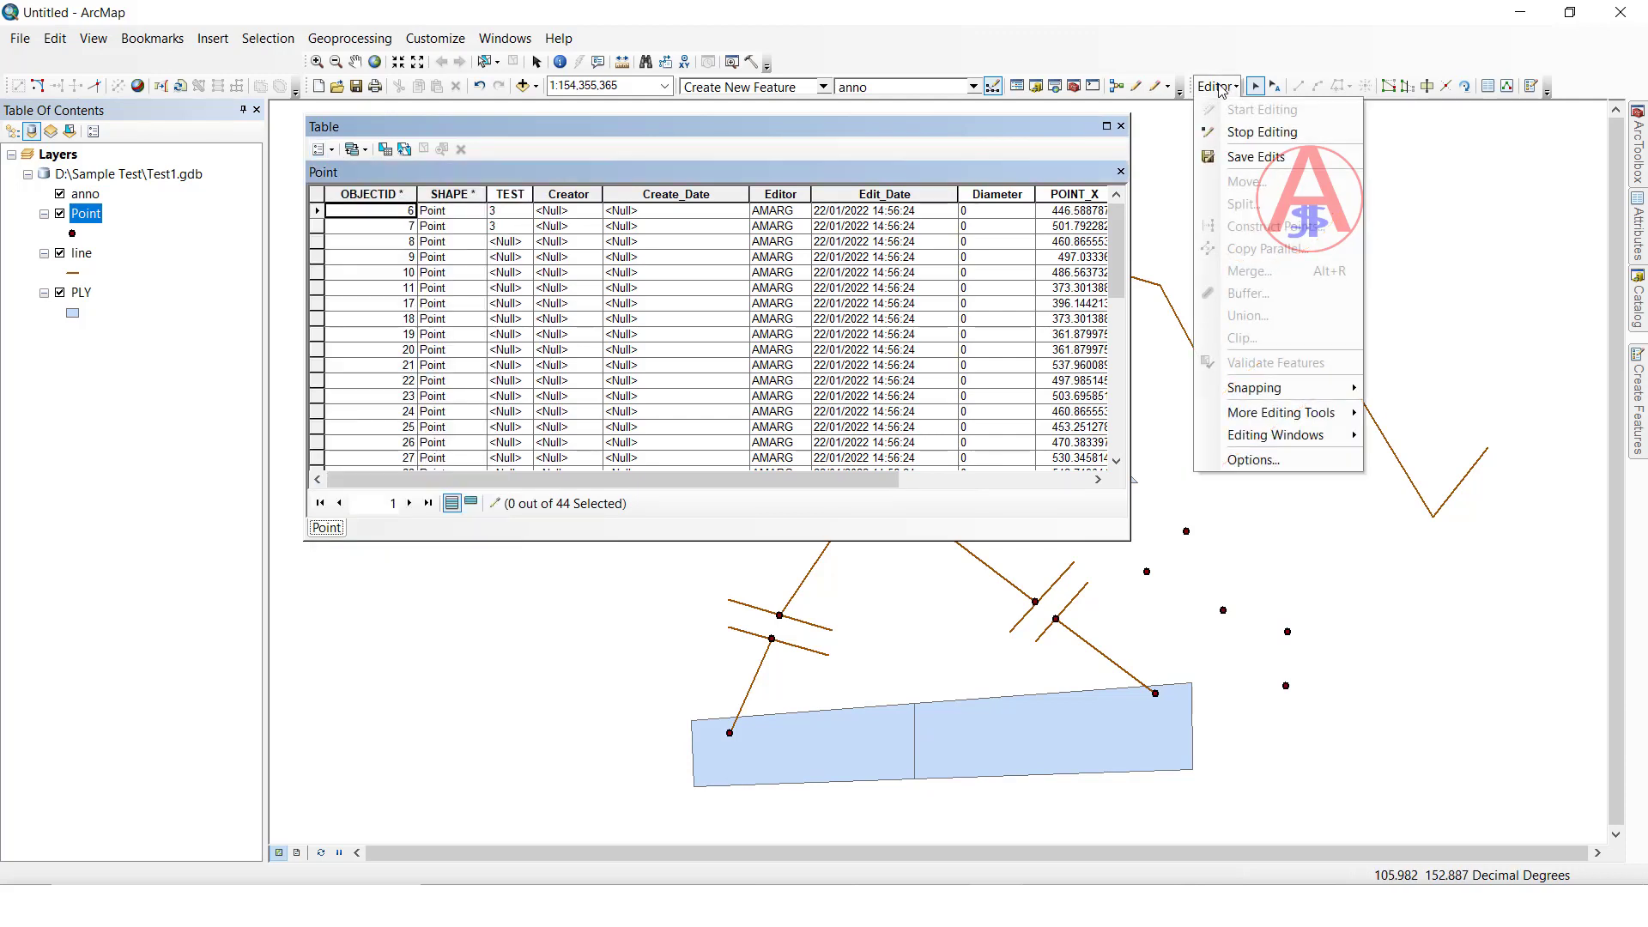
{"action": "left_click", "coordinate": [1255, 136]}
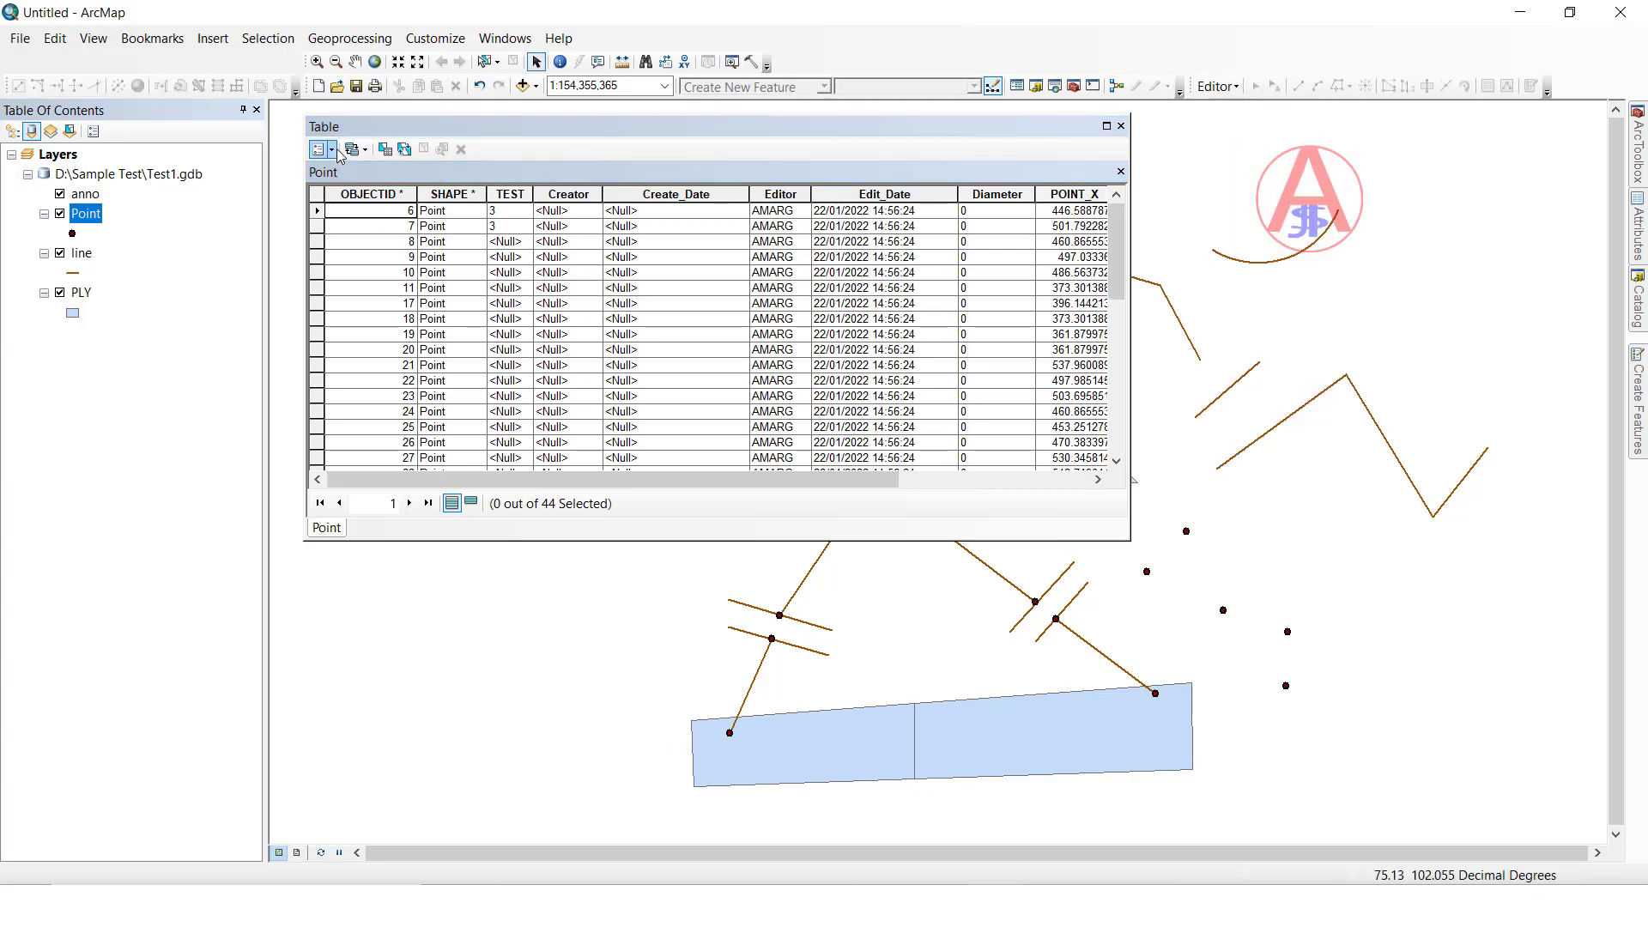
{"action": "left_click", "coordinate": [323, 149]}
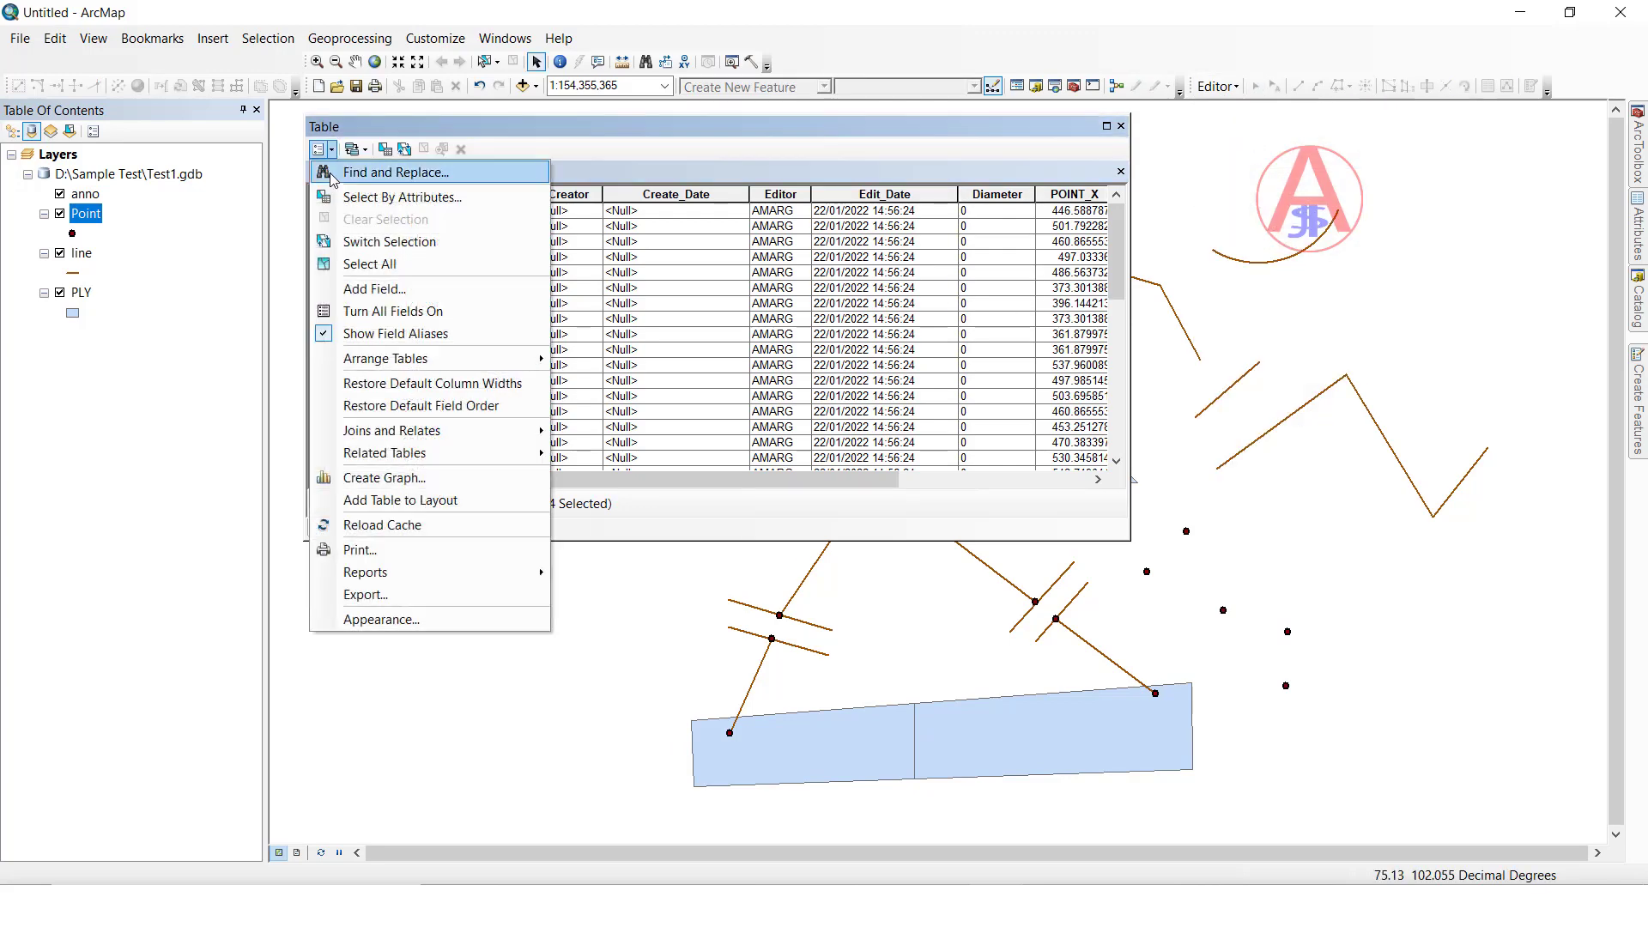
{"action": "left_click", "coordinate": [371, 289]}
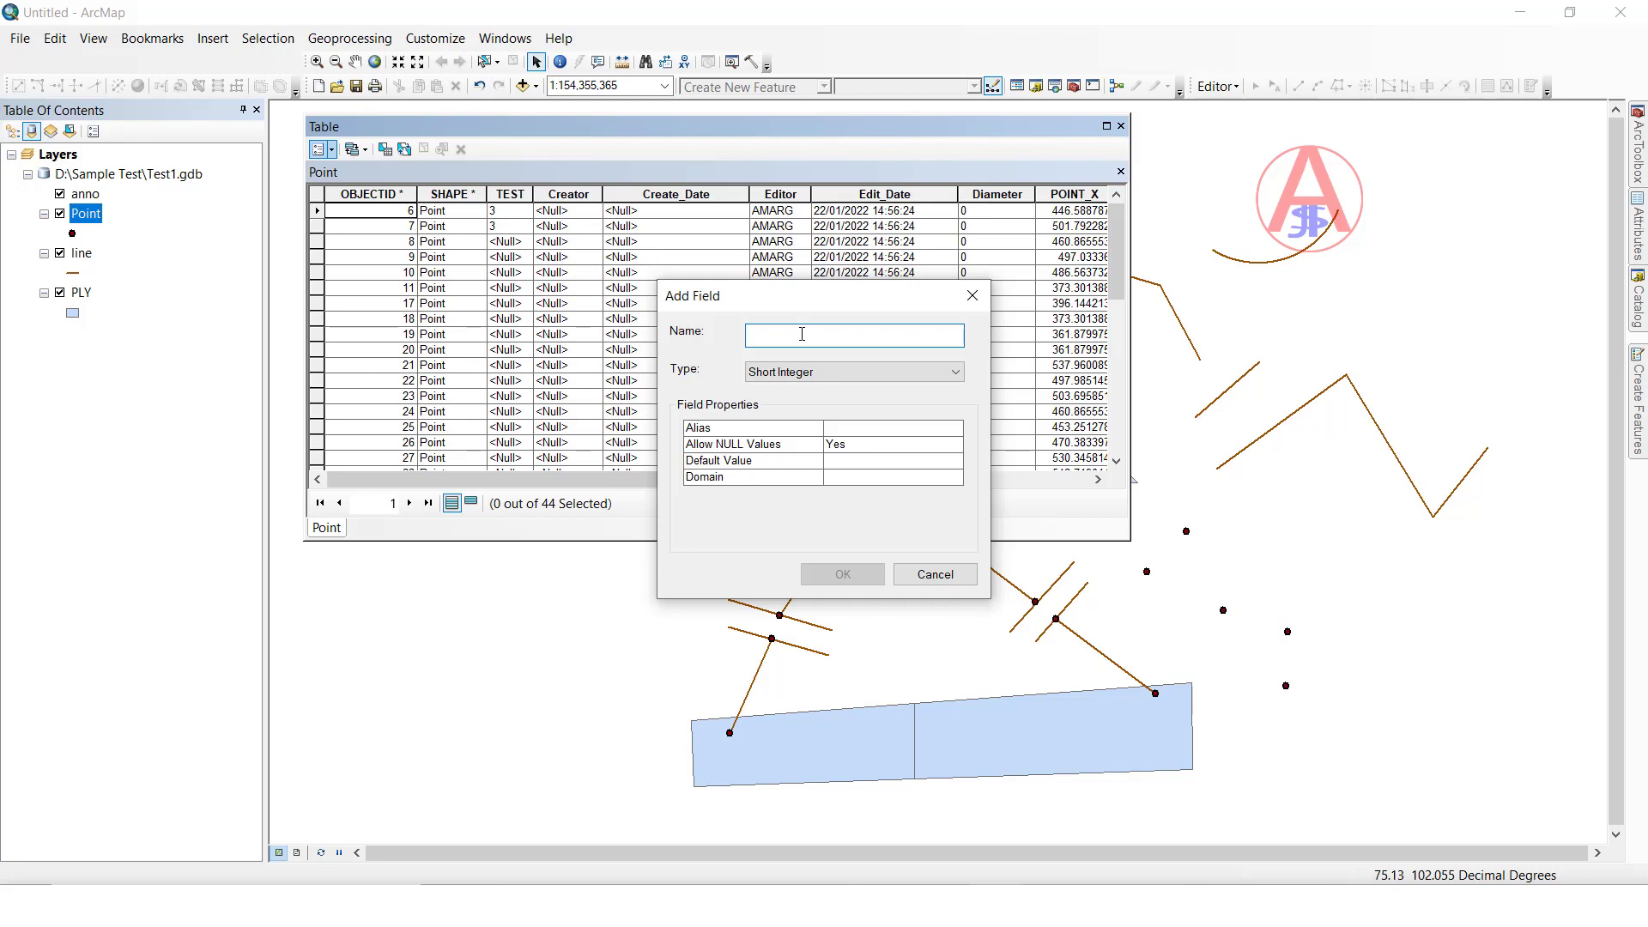
{"action": "type", "text": "Test"}
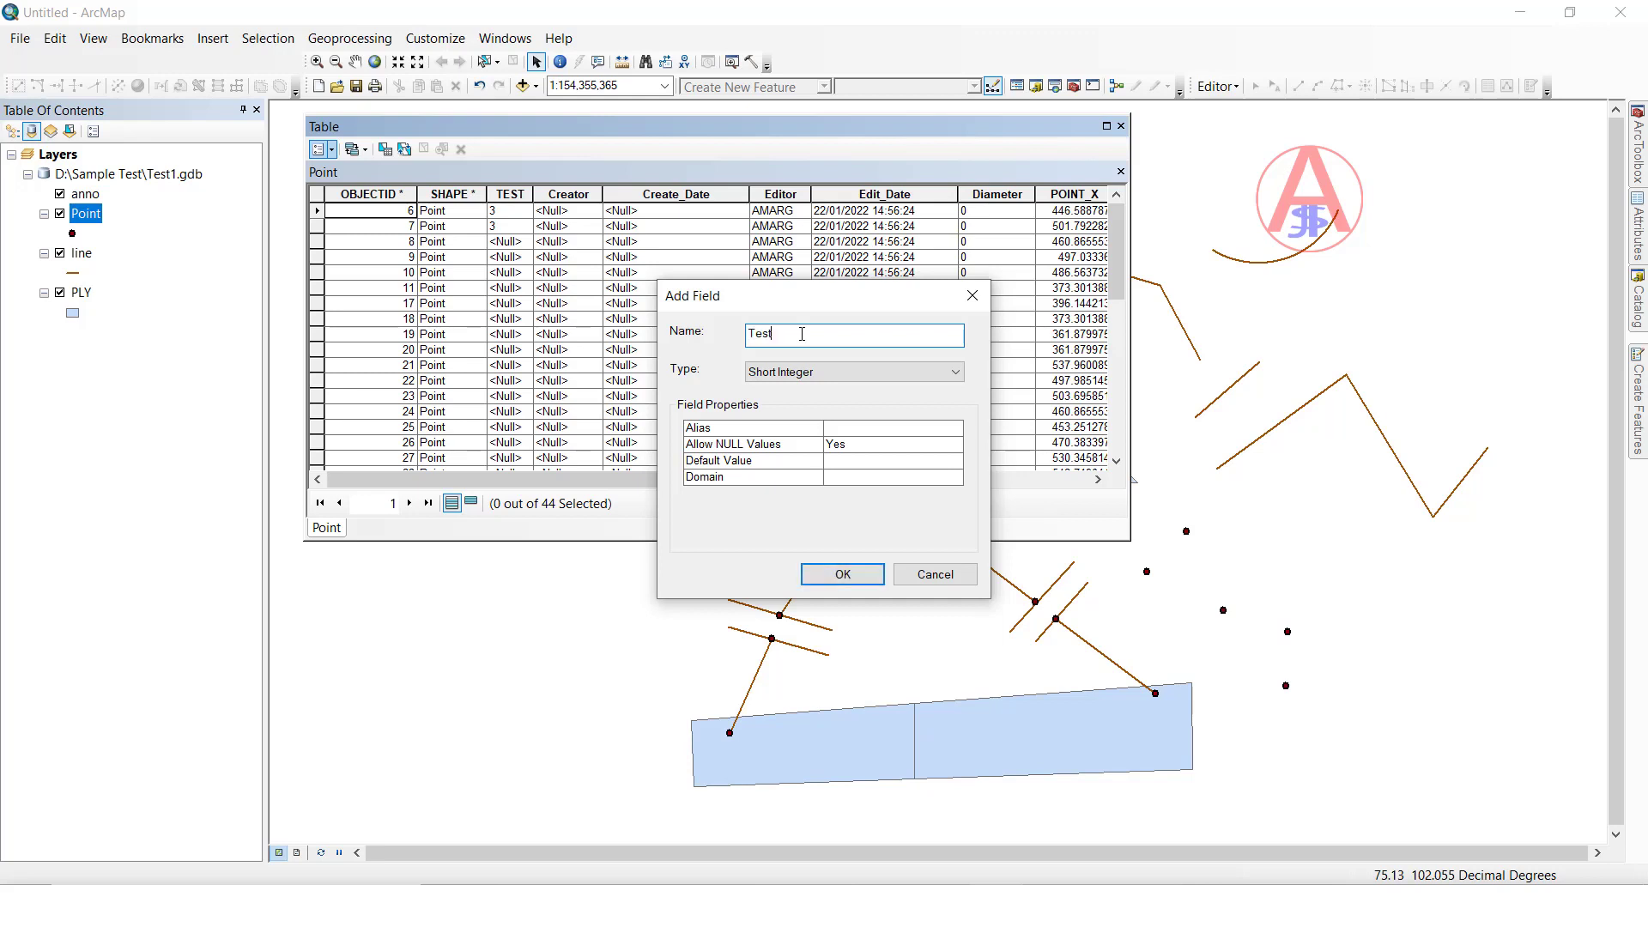
Step: Create the Text field Test1 (length 50) on Point, declining the duplicate-name rename
{"action": "left_click", "coordinate": [798, 384]}
{"action": "left_click", "coordinate": [775, 447]}
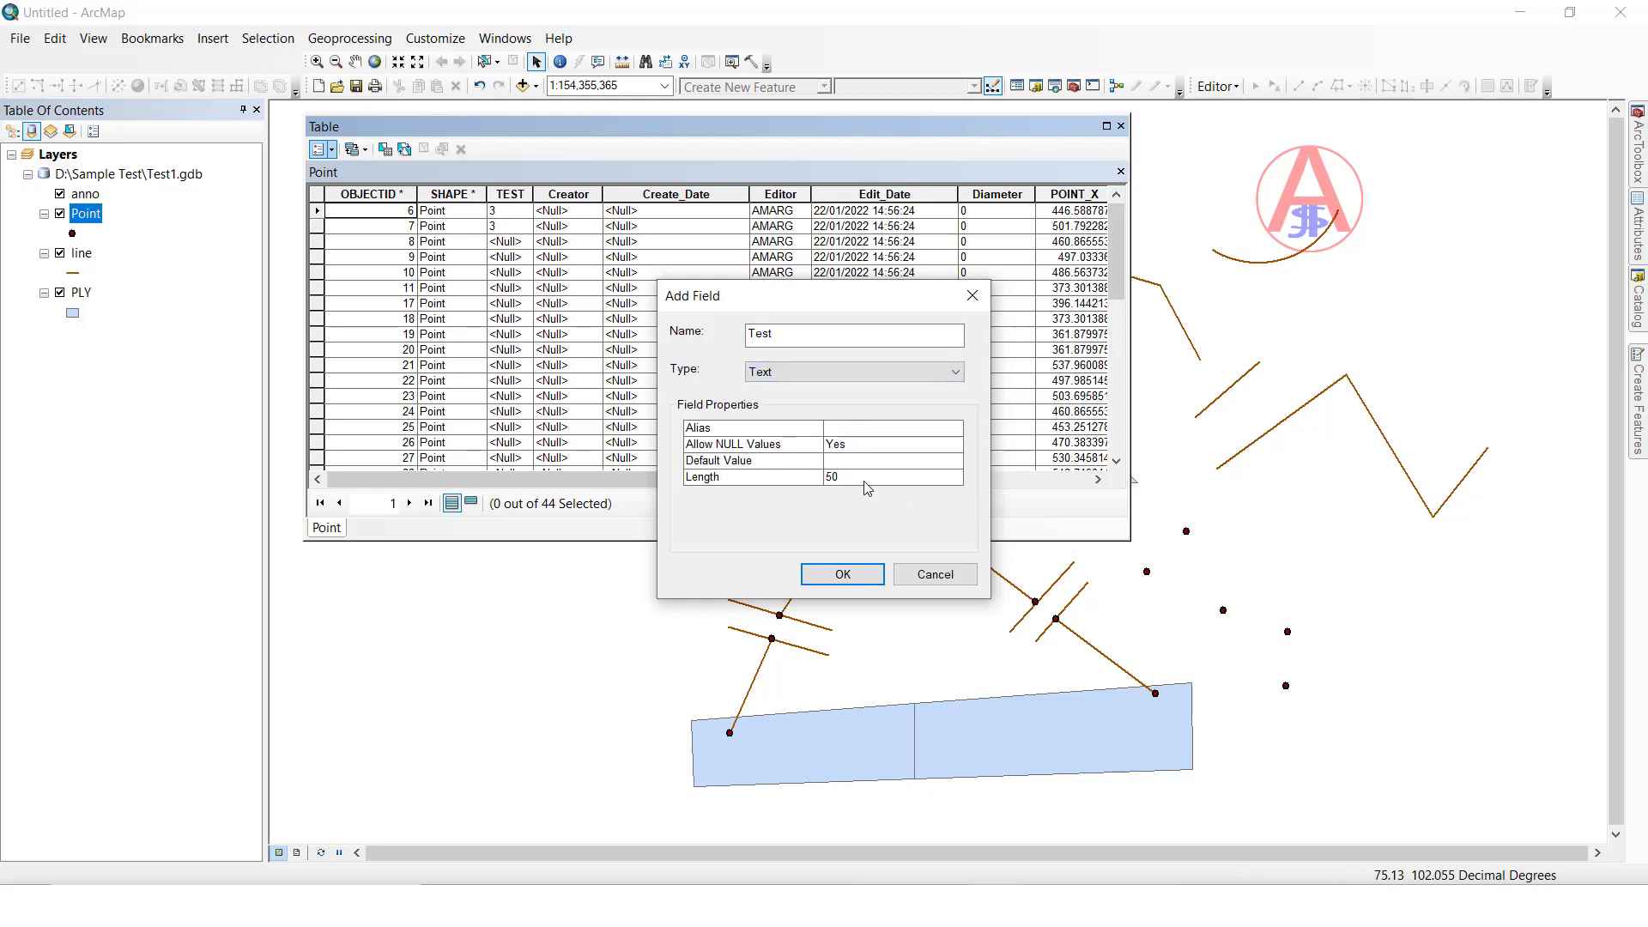
{"action": "left_click", "coordinate": [842, 575]}
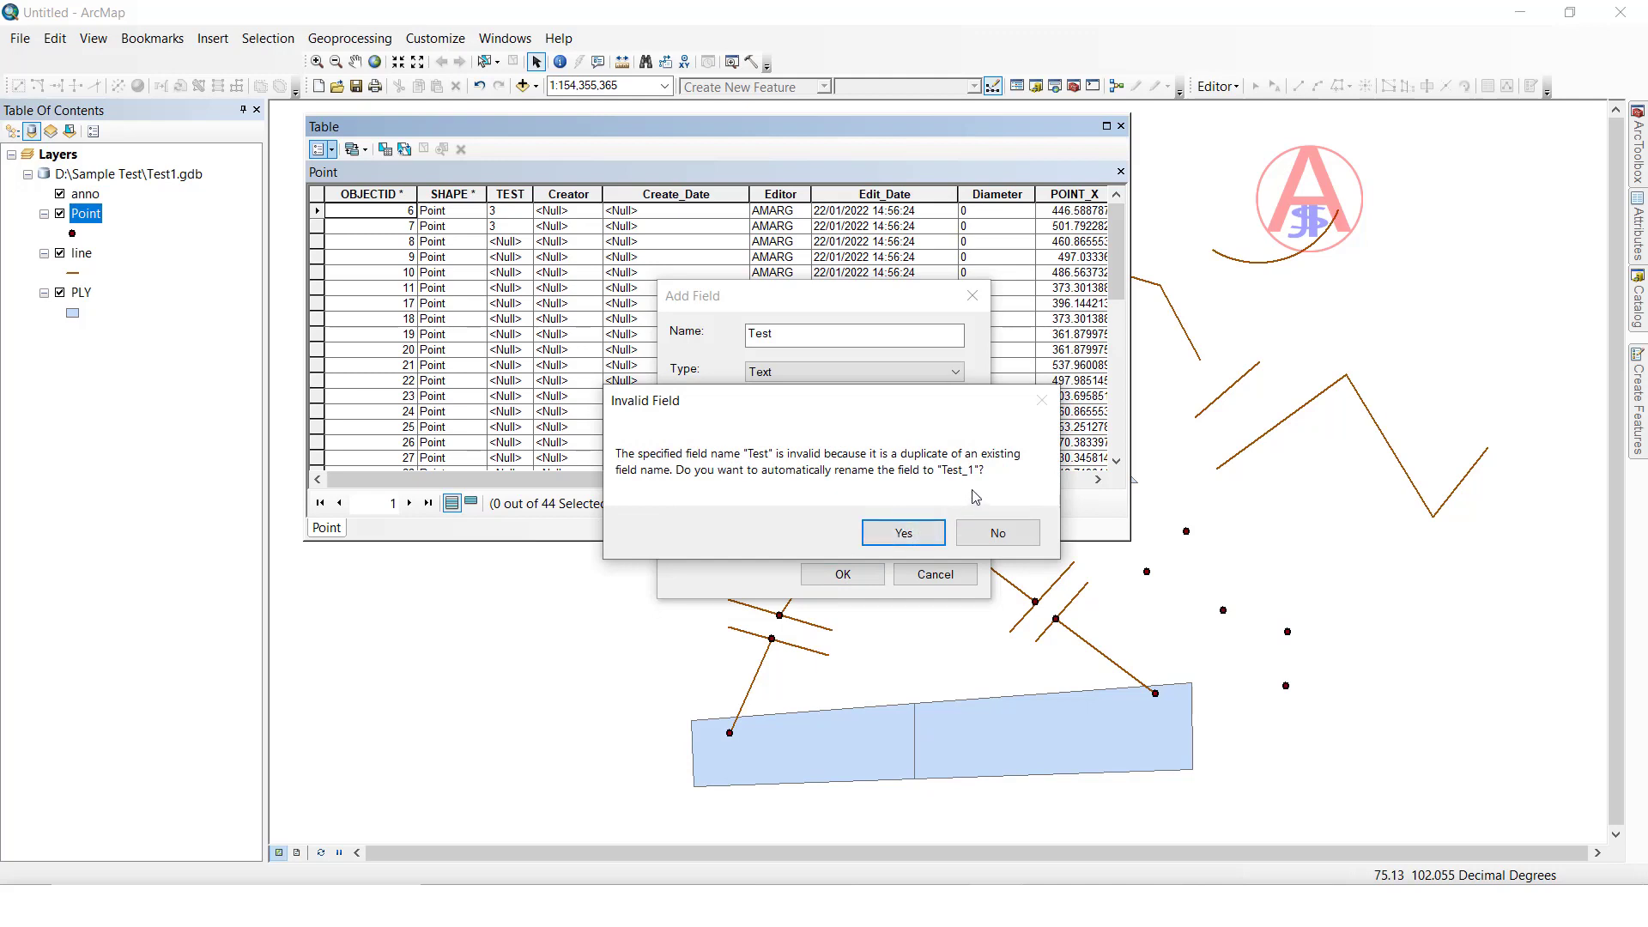
{"action": "left_click", "coordinate": [989, 543]}
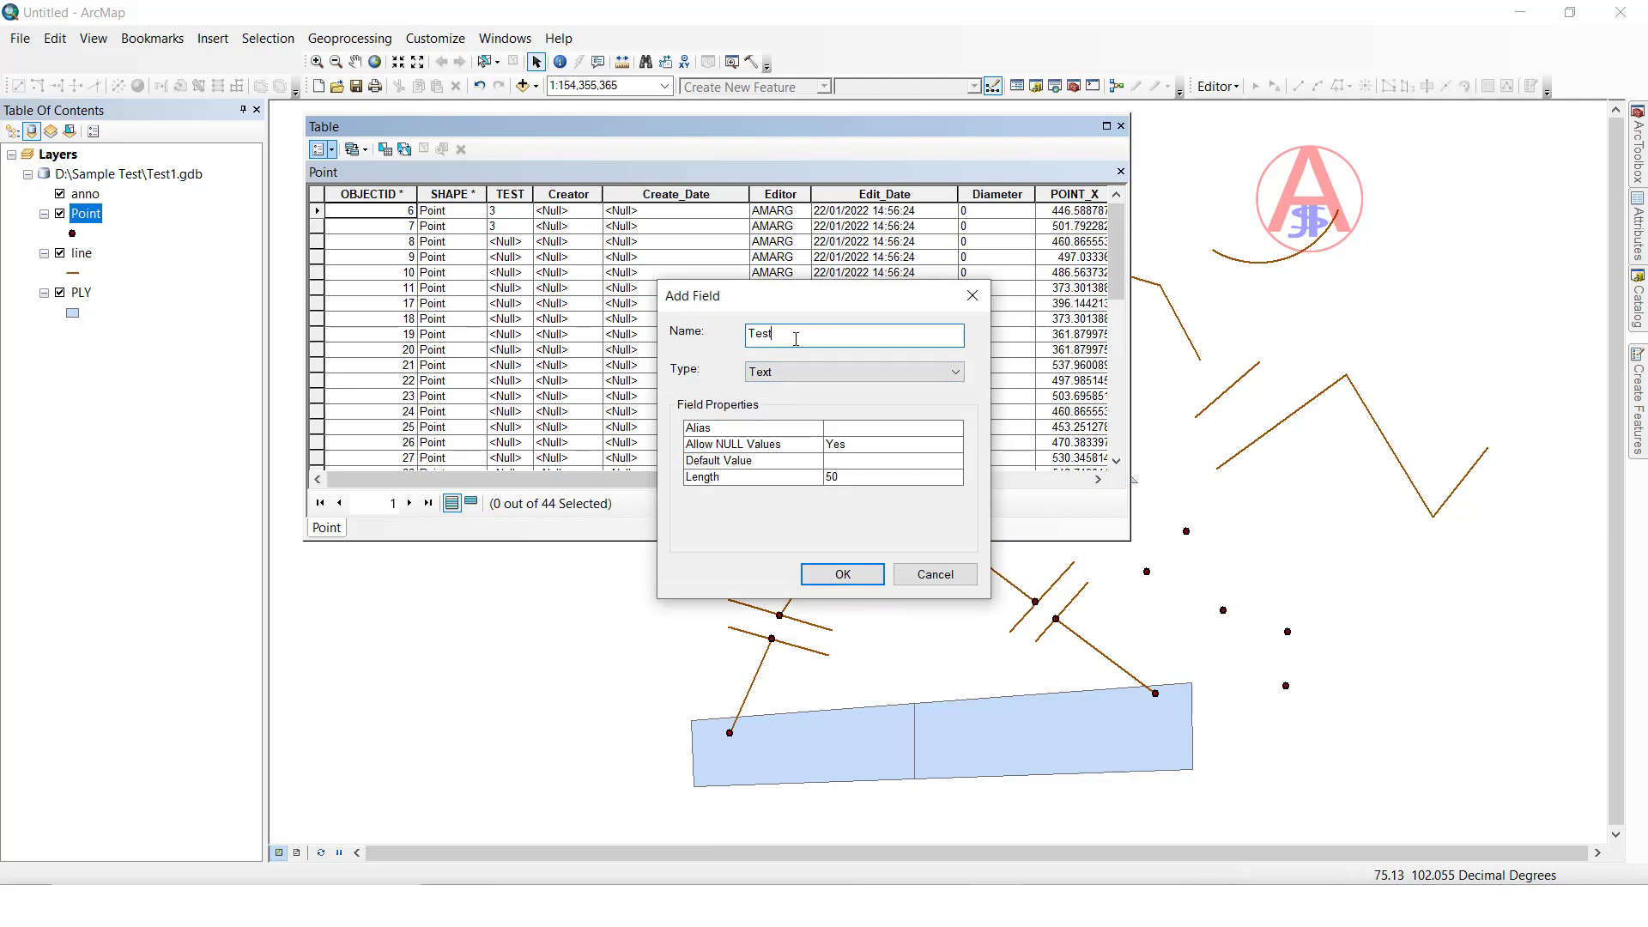
{"action": "type", "text": "1"}
{"action": "left_click", "coordinate": [843, 575]}
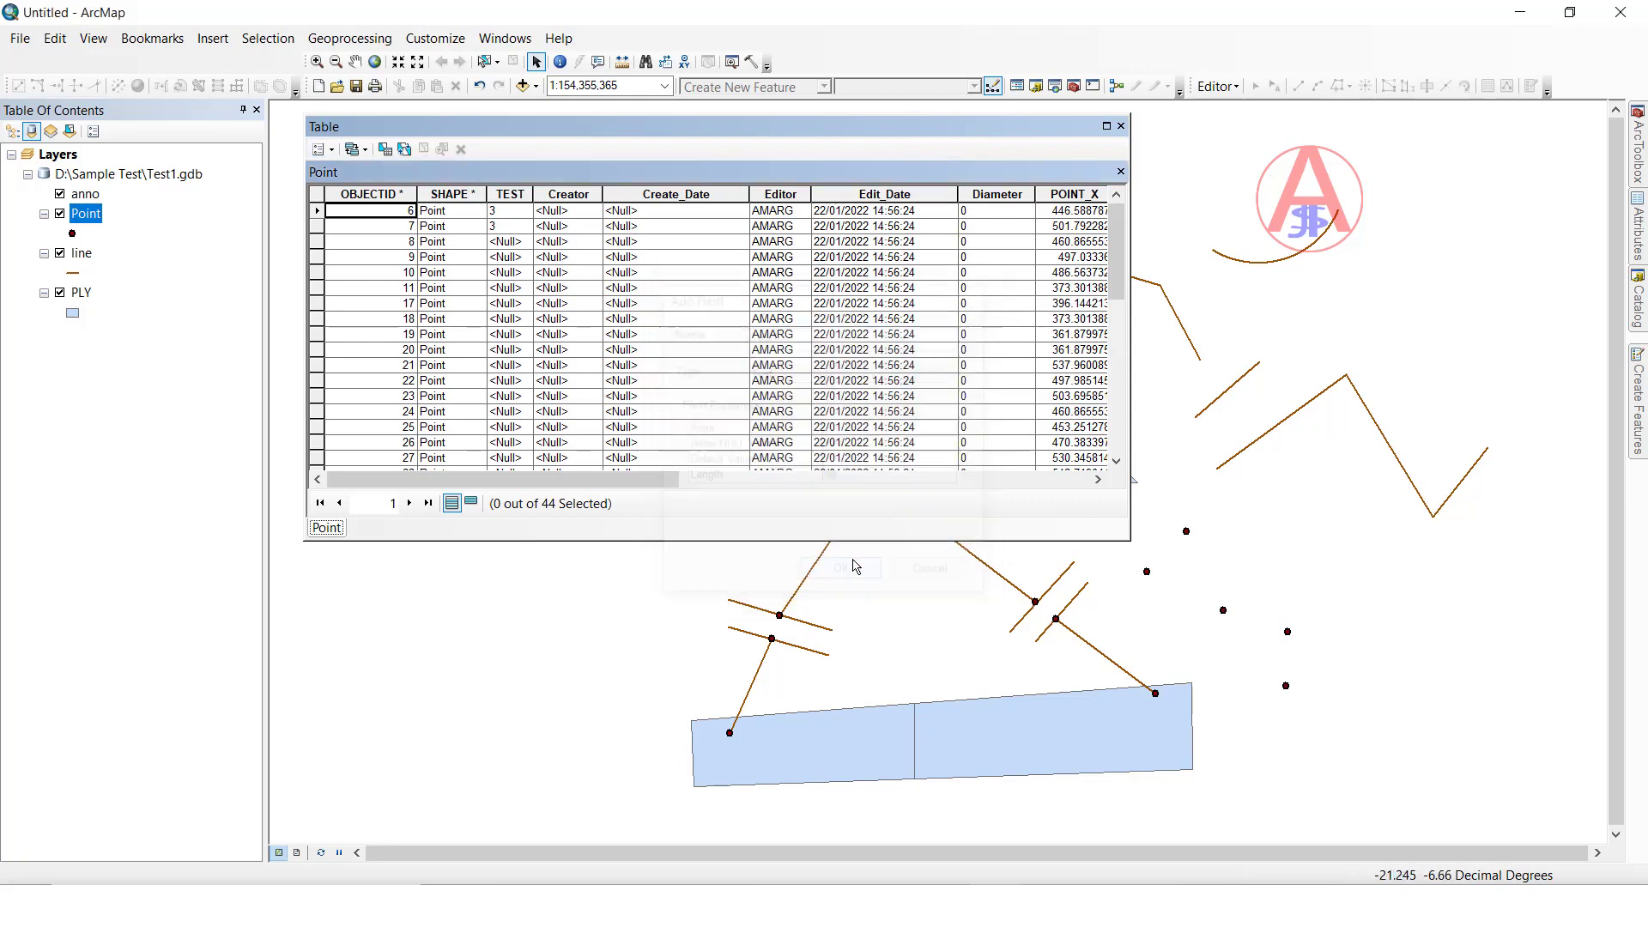
Step: Check the new Test1 column and click its <Null> cell in record 6
{"action": "left_click", "coordinate": [511, 197]}
{"action": "left_click_drag", "start_coordinate": [580, 479], "coordinate": [1103, 479]}
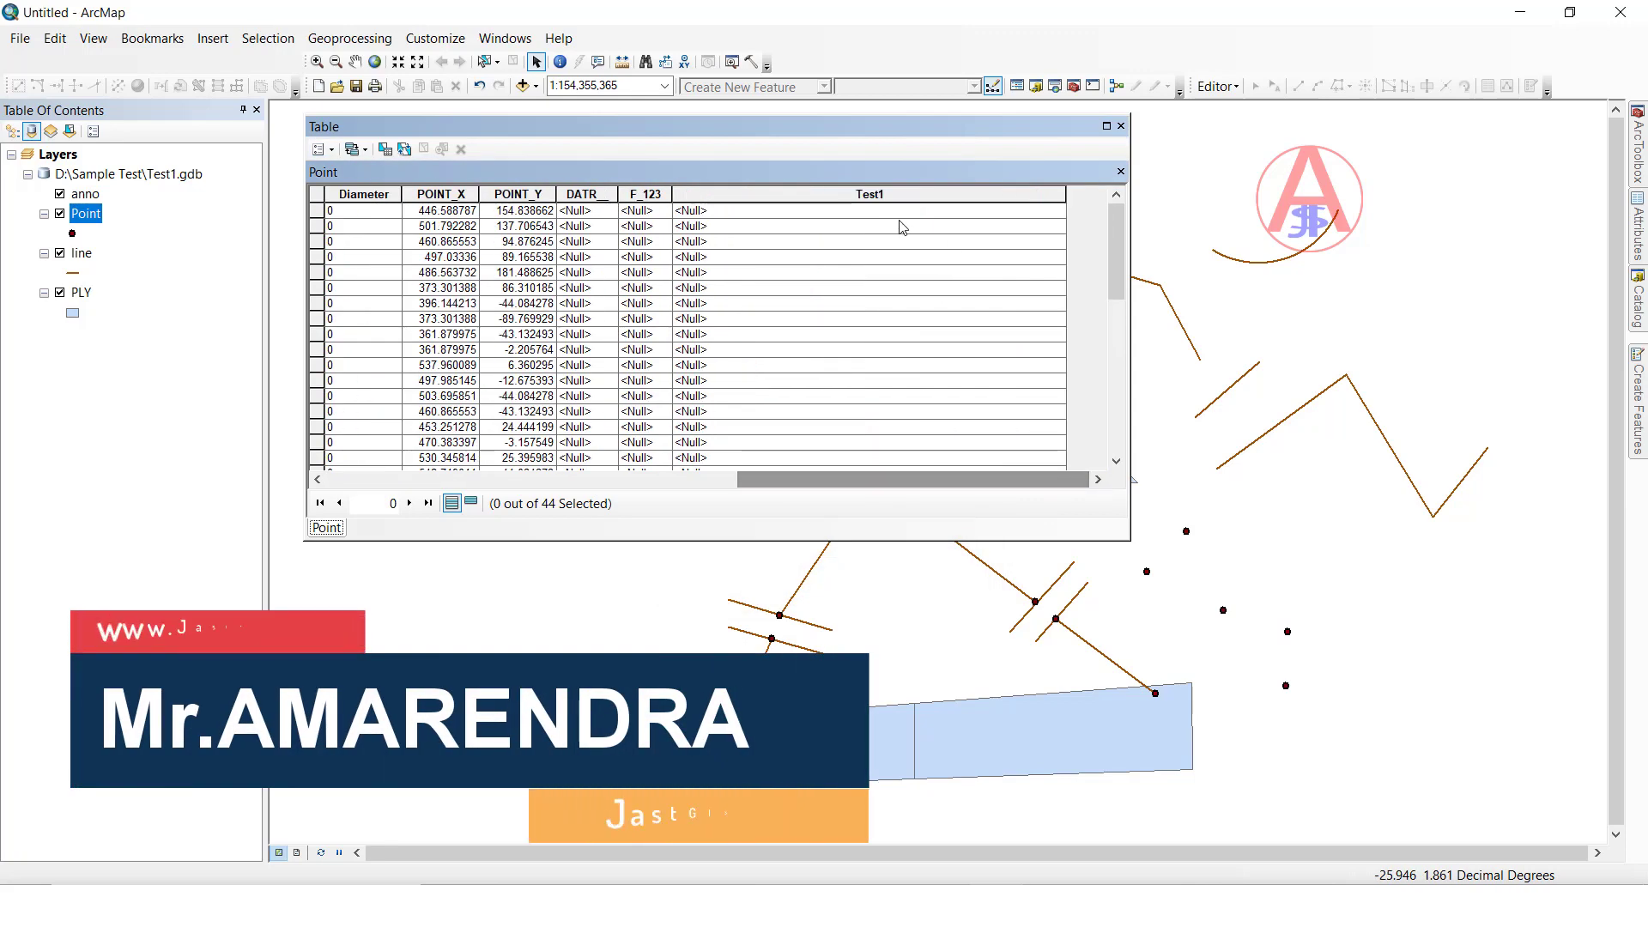
{"action": "left_click", "coordinate": [892, 286]}
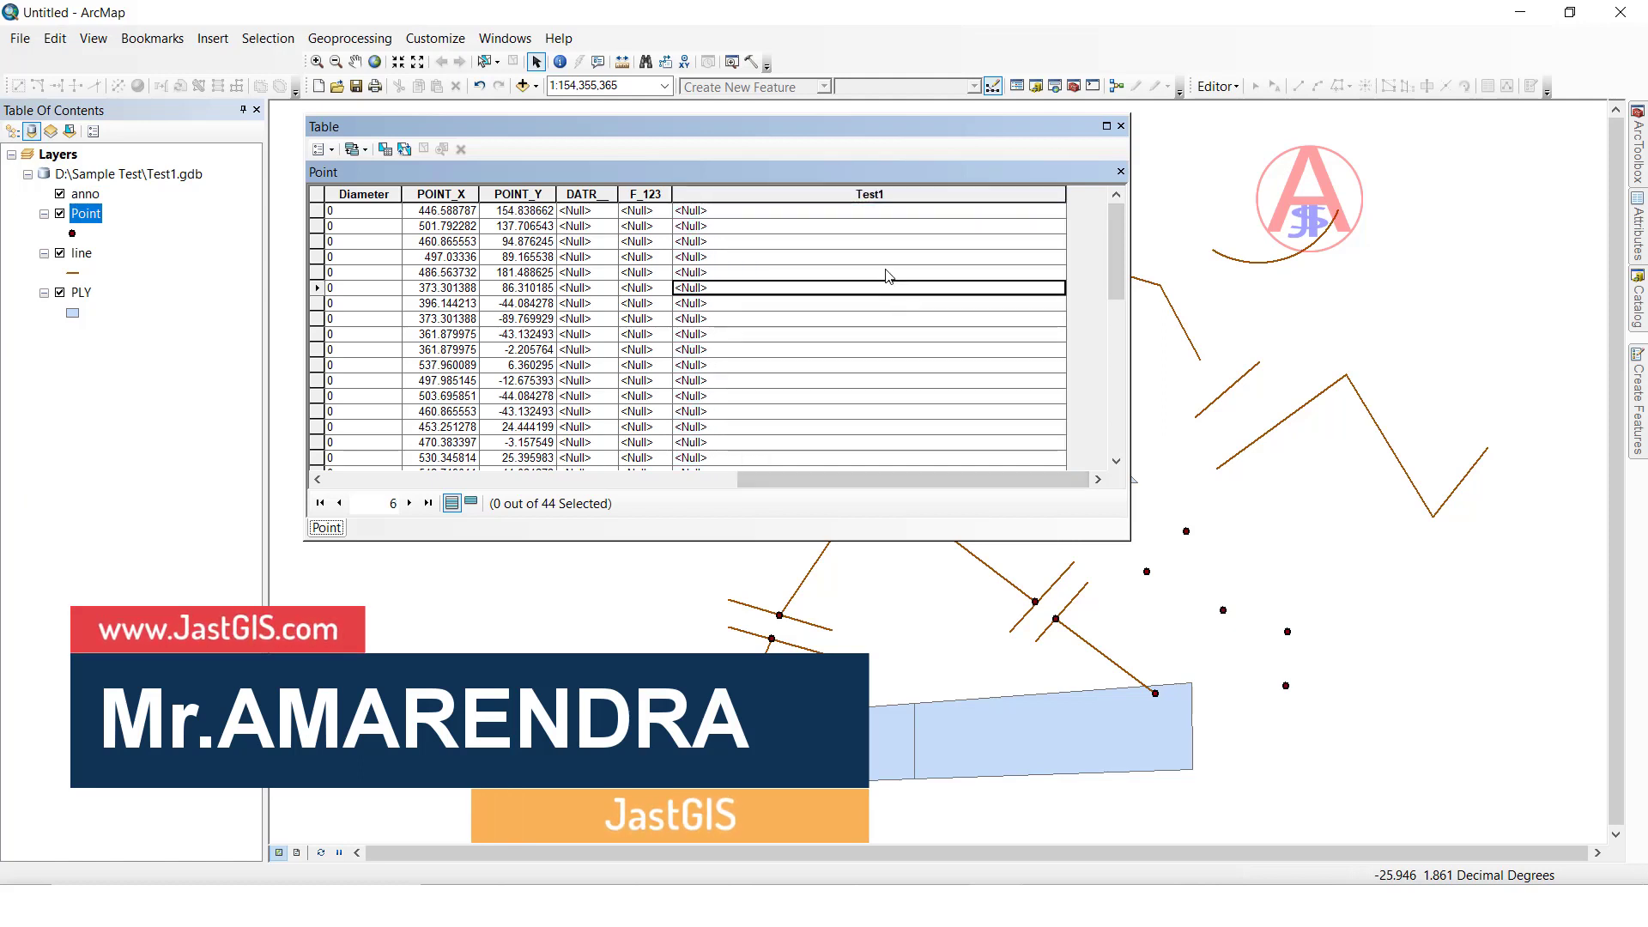